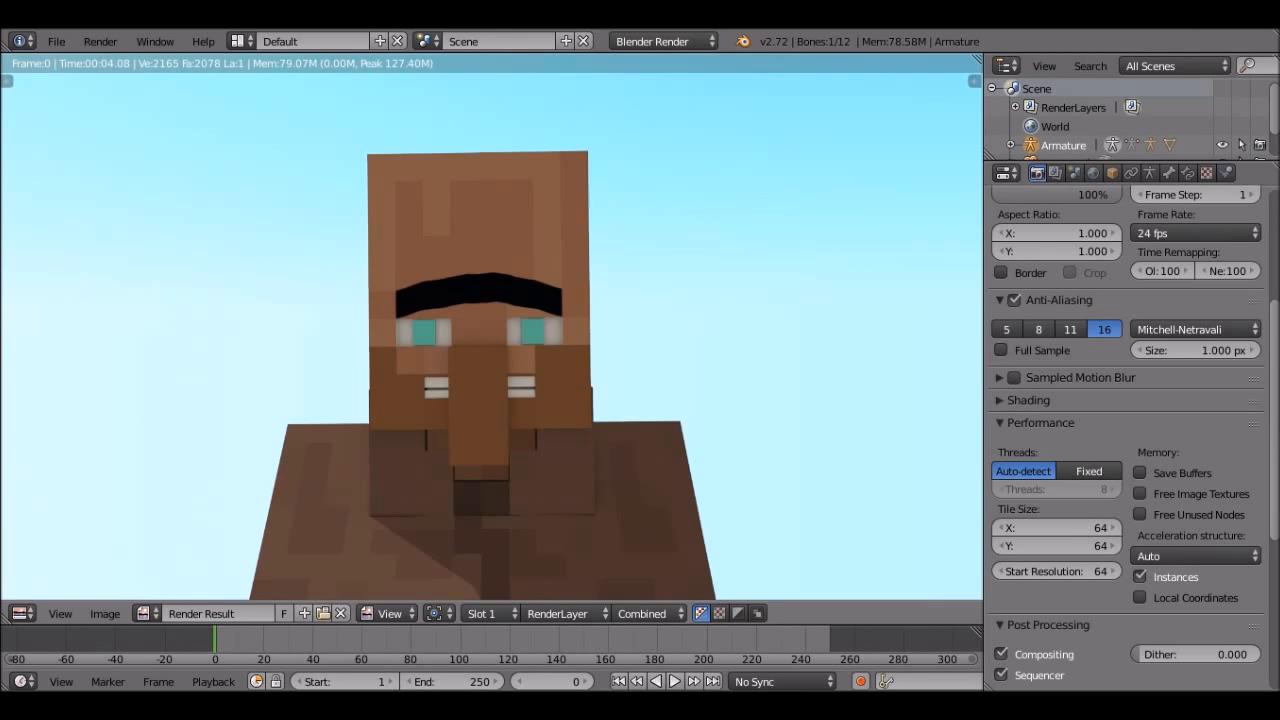
Examine the rendered image of the villager up close and as a whole
mouse_move(491, 326)
middle_down()
mouse_move(504, 234)
mouse_move(508, 307)
middle_up()
scroll(488, 322, down, 1)
scroll(480, 245, up, 2)
scroll(508, 307, up, 3)
scroll(490, 326, up, 3)
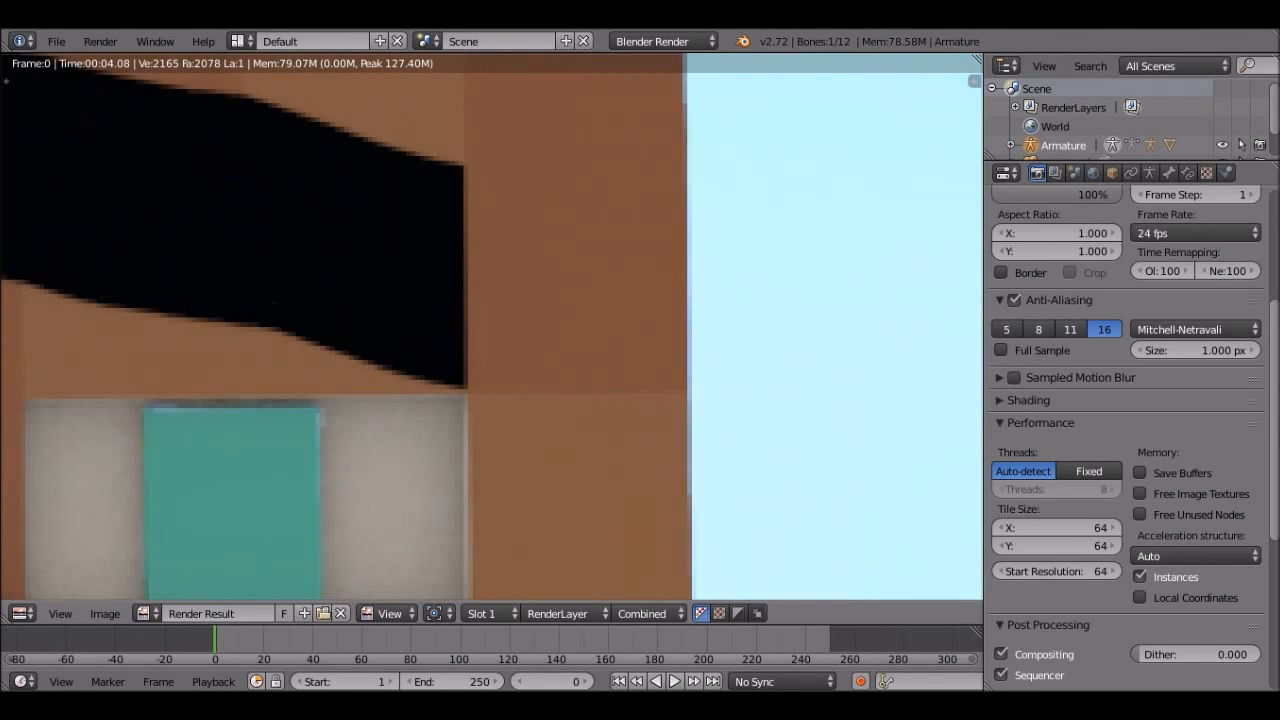
scroll(490, 326, down, 4)
middle_drag(490, 278, 490, 373)
scroll(490, 326, up, 3)
middle_drag(540, 190, 445, 472)
middle_drag(350, 420, 630, 328)
scroll(491, 326, down, 4)
middle_drag(440, 385, 558, 236)
scroll(491, 326, down, 1)
scroll(490, 326, down, 1)
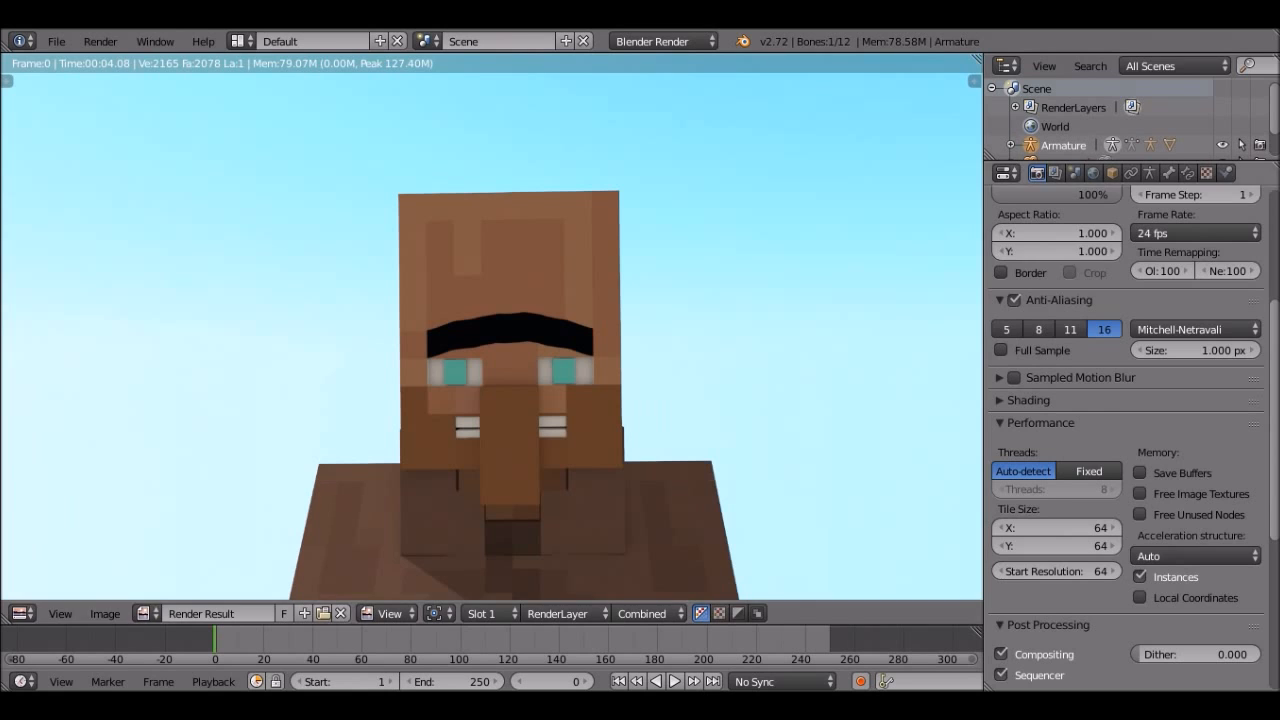
scroll(1130, 420, up, 5)
scroll(490, 326, down, 4)
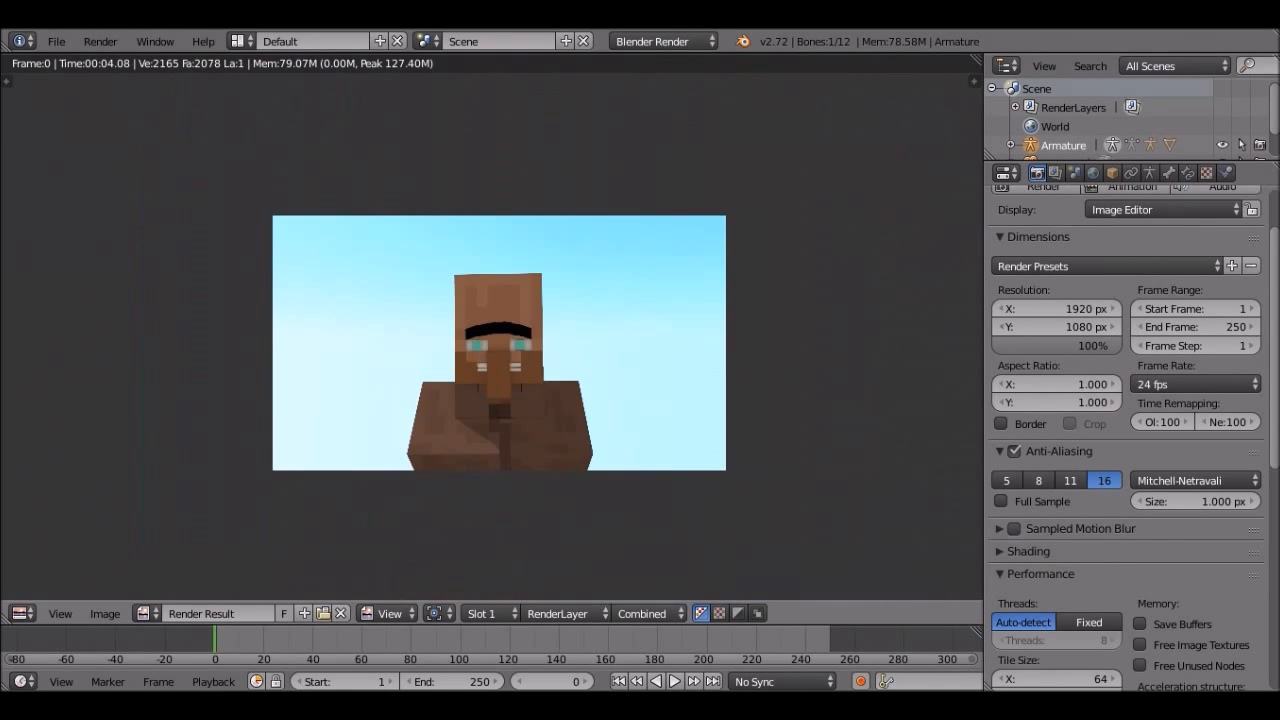
scroll(490, 326, up, 3)
middle_drag(508, 390, 494, 360)
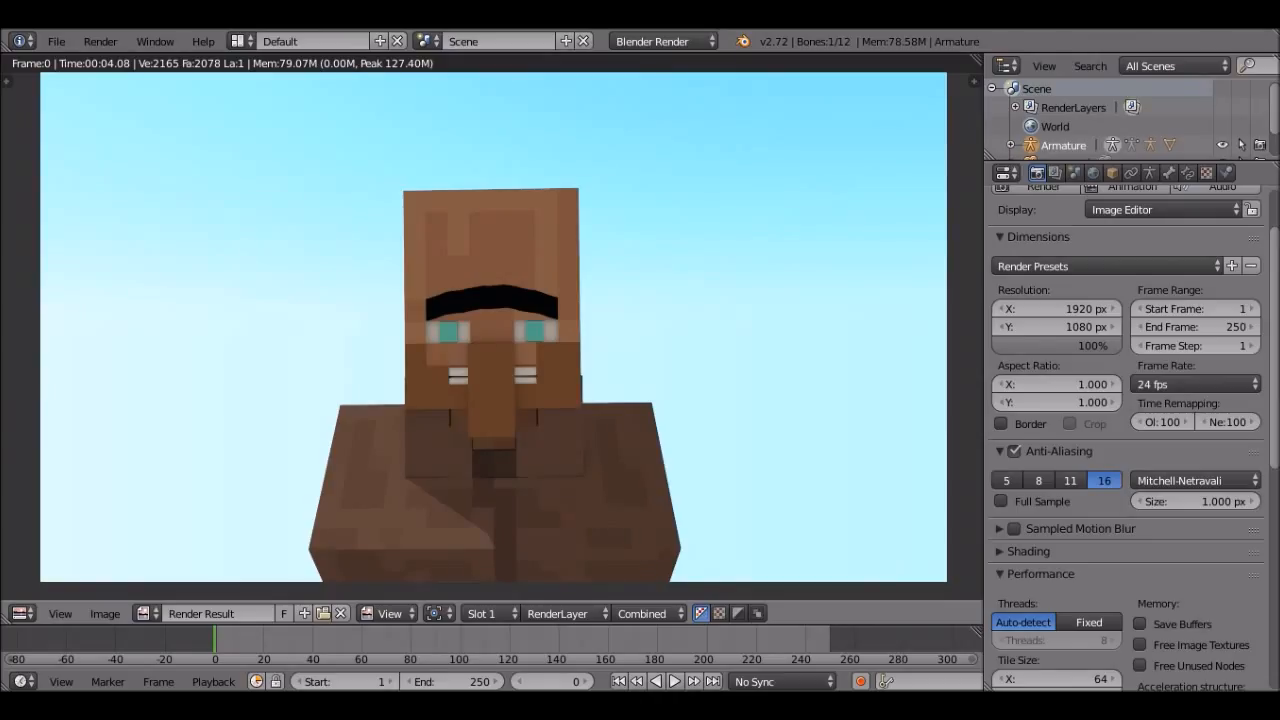
middle_drag(493, 327, 536, 387)
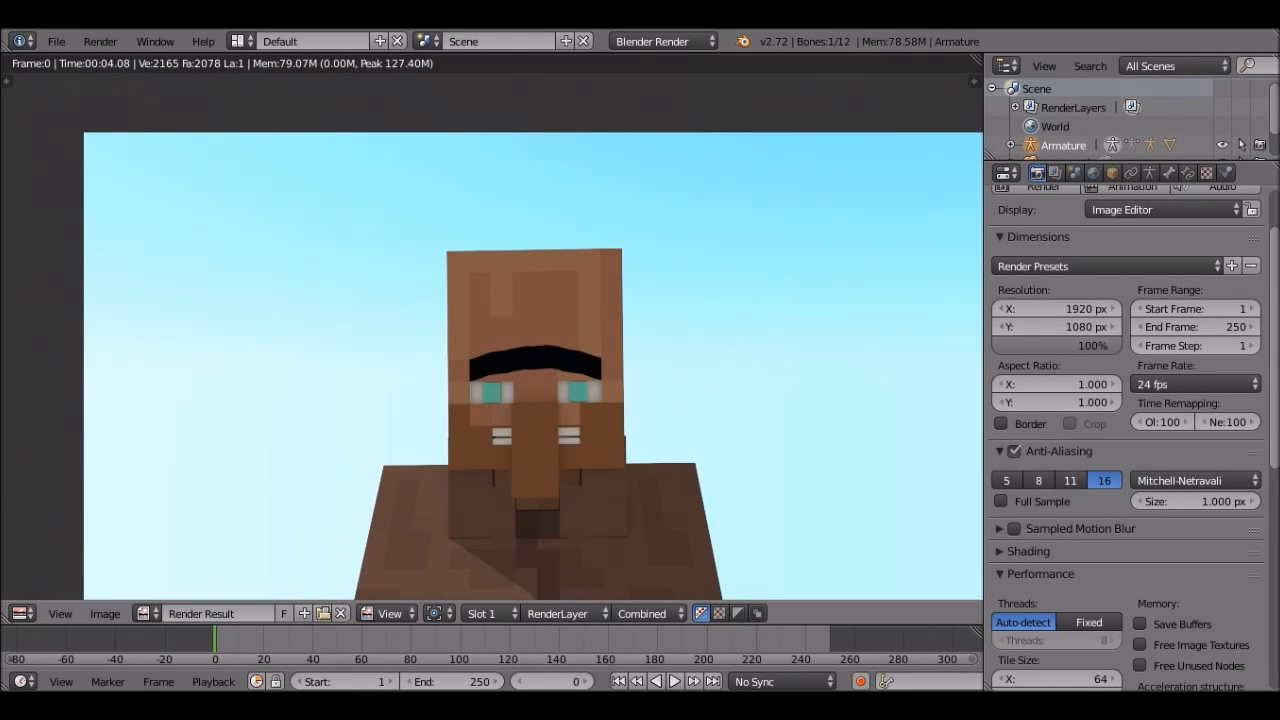
middle_drag(536, 387, 285, 347)
Leave the render result and show the posed villager rig from the right side
key(Escape)
key(KP_1)
key(KP_3)
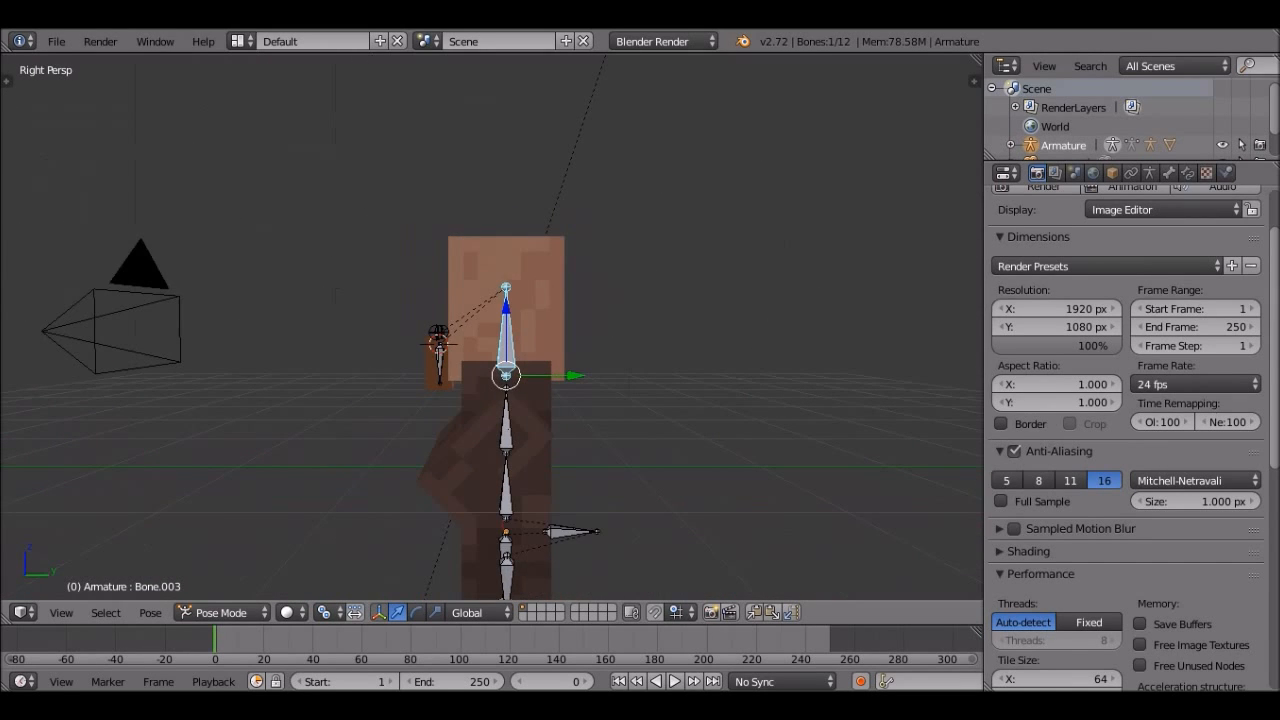
Try bending the villager's leg by moving the foot control Bone.010 in the side view
shift+middle_drag(506, 452, 551, 200)
right_click(554, 446)
key(g)
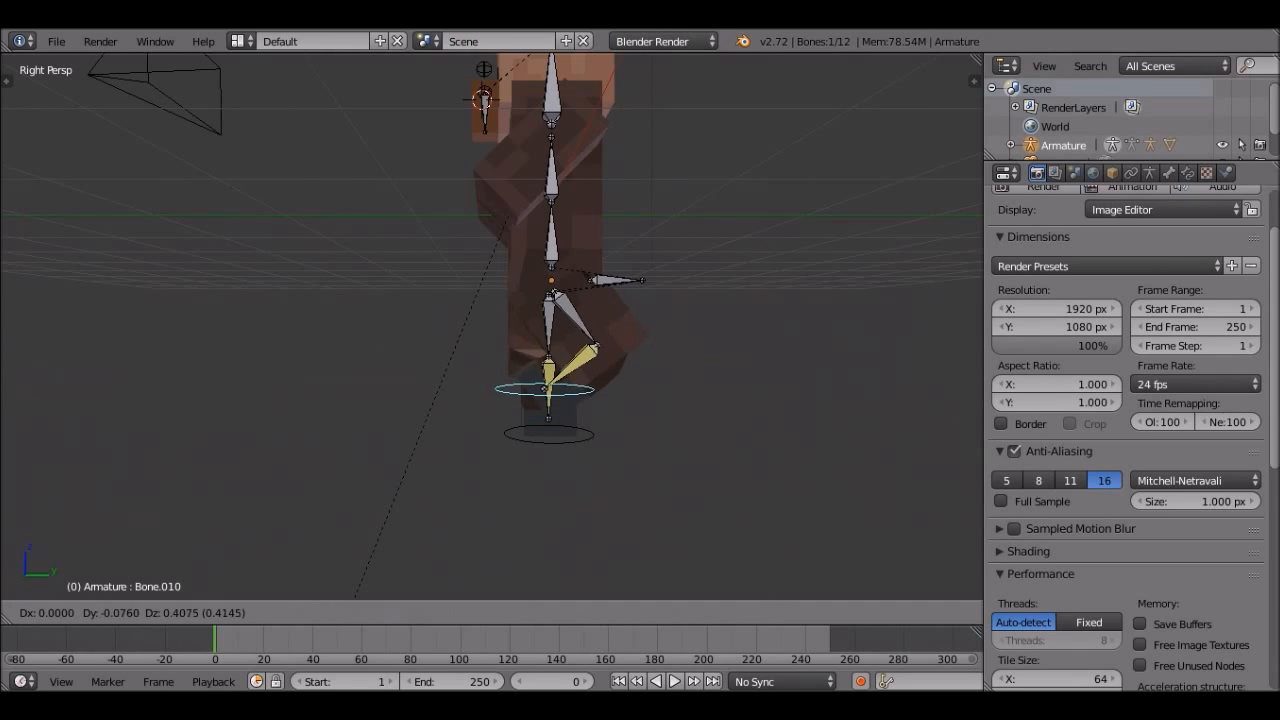
key(Escape)
shift+middle_drag(551, 390, 551, 496)
key(g)
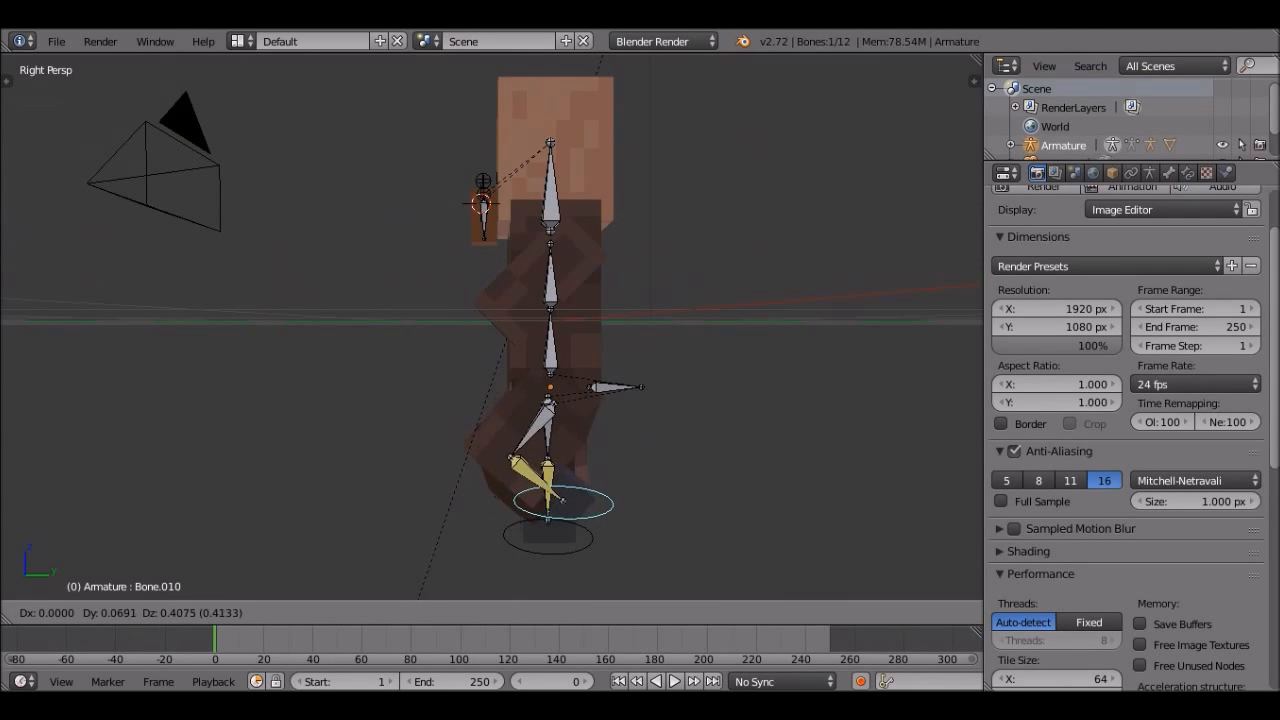
key(Escape)
shift+middle_drag(551, 390, 551, 482)
Examine the rig's face, spine and leg bones from several angles
middle_drag(551, 400, 700, 404)
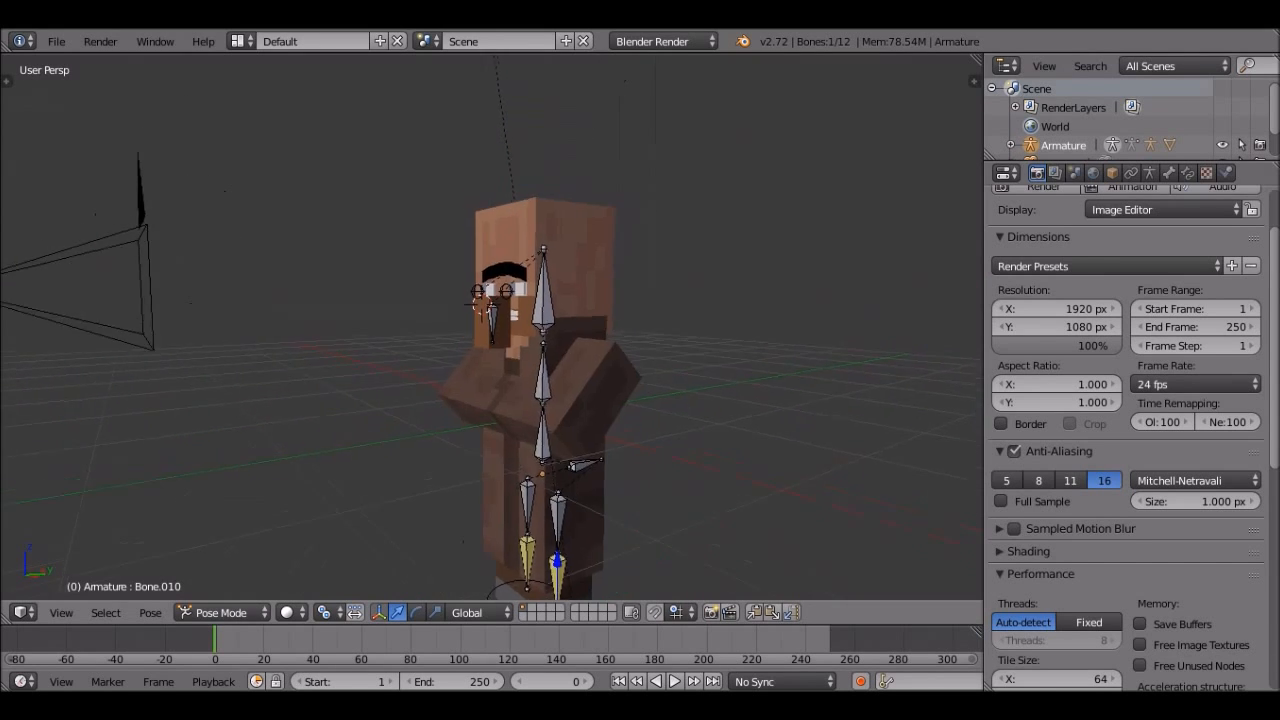
scroll(491, 326, up, 4)
middle_drag(491, 326, 628, 330)
scroll(491, 326, up, 2)
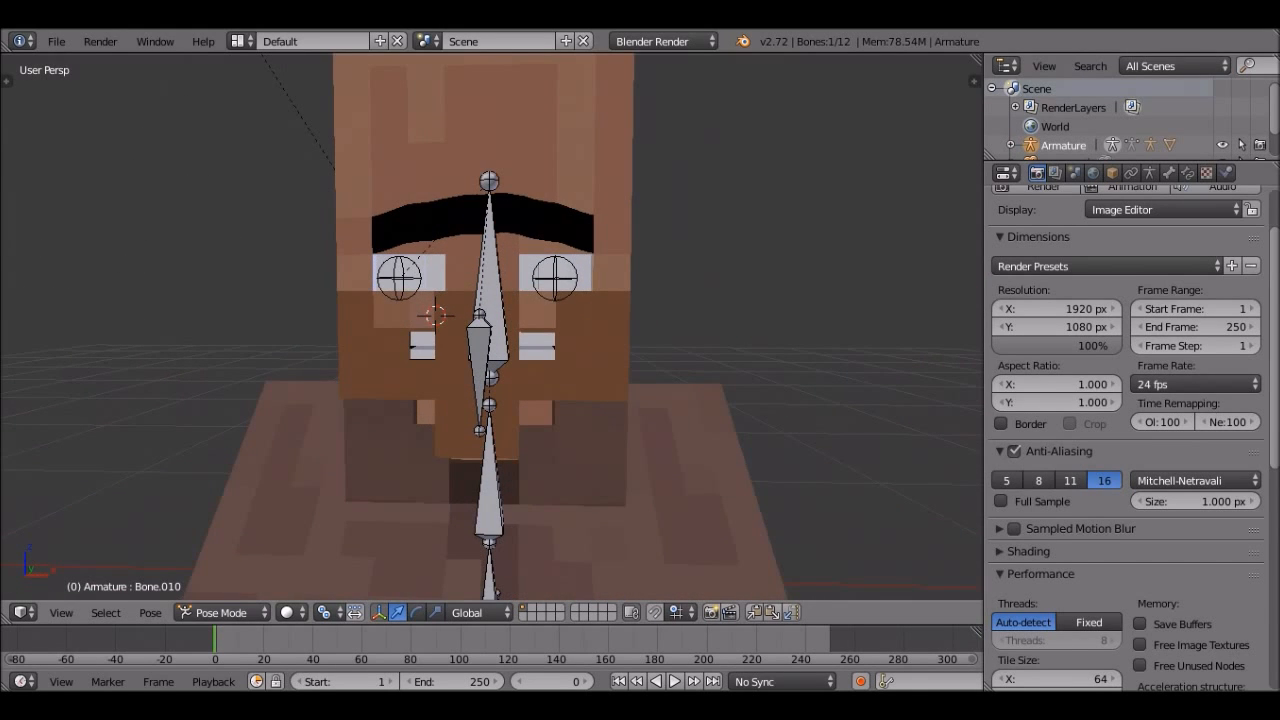
key(KP_0)
scroll(491, 326, down, 3)
middle_drag(491, 326, 372, 330)
scroll(491, 326, up, 5)
shift+middle_drag(551, 470, 420, 120)
scroll(491, 640, down, 1)
scroll(491, 326, down, 1)
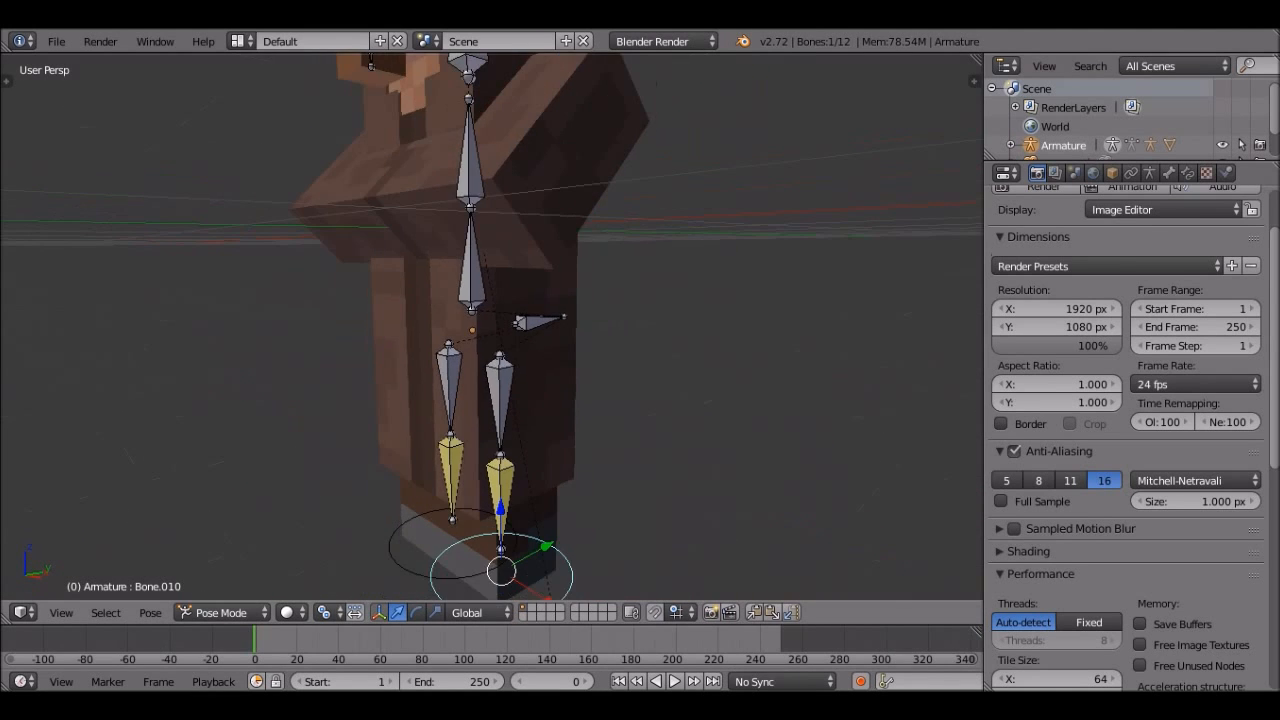
Raise the foot control Bone.010 in the right side view so the leg bends
key(KP_1)
key(KP_3)
key(z)
key(z)
shift+middle_drag(558, 480, 718, 202)
key(g)
click(500, 189)
Try pulling the raised foot control Bone.010 out sideways from the body
scroll(491, 326, down, 3)
shift+middle_drag(491, 270, 530, 348)
key(g)
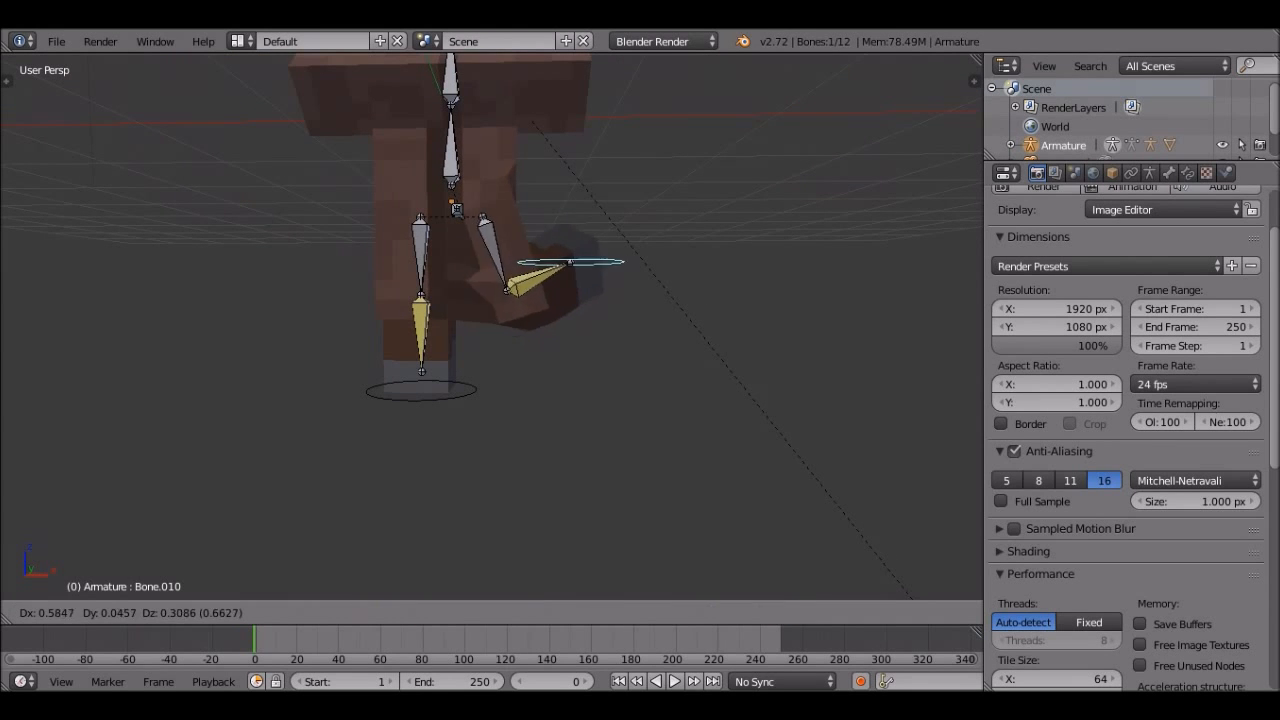
right_click(604, 270)
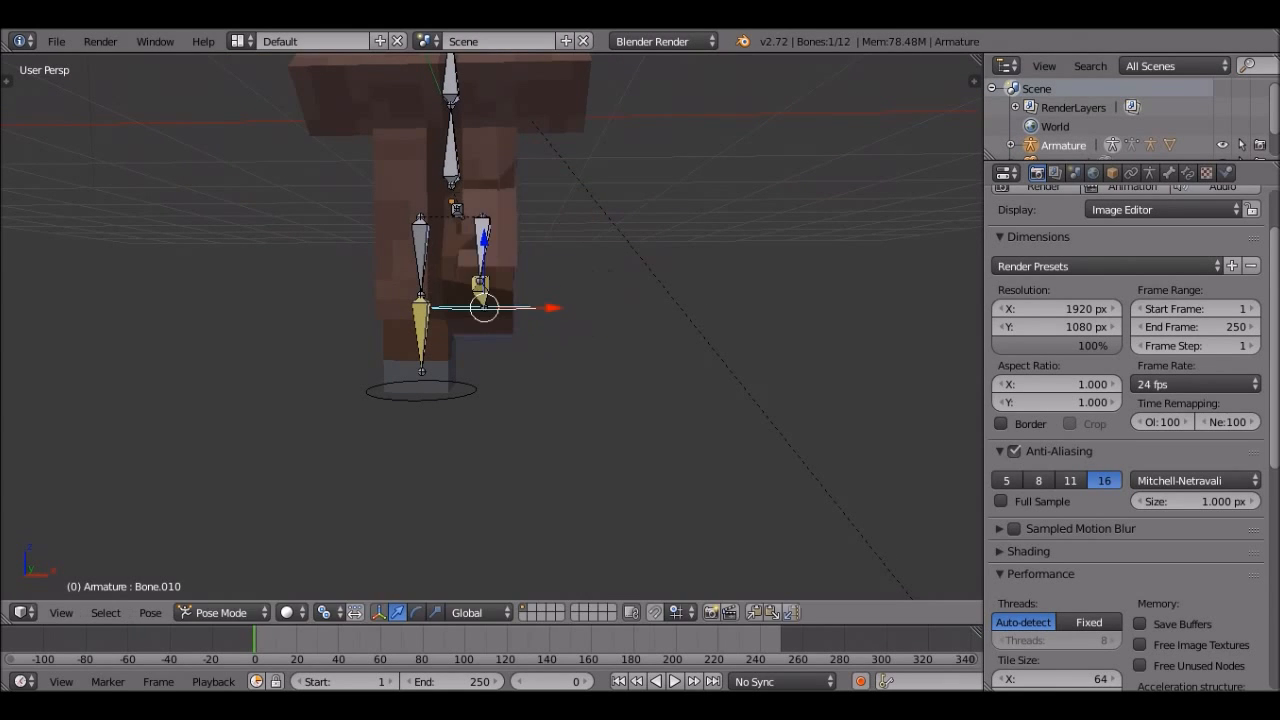
Lower the foot control Bone.010 in the right side view until the leg is straight
key(KP_3)
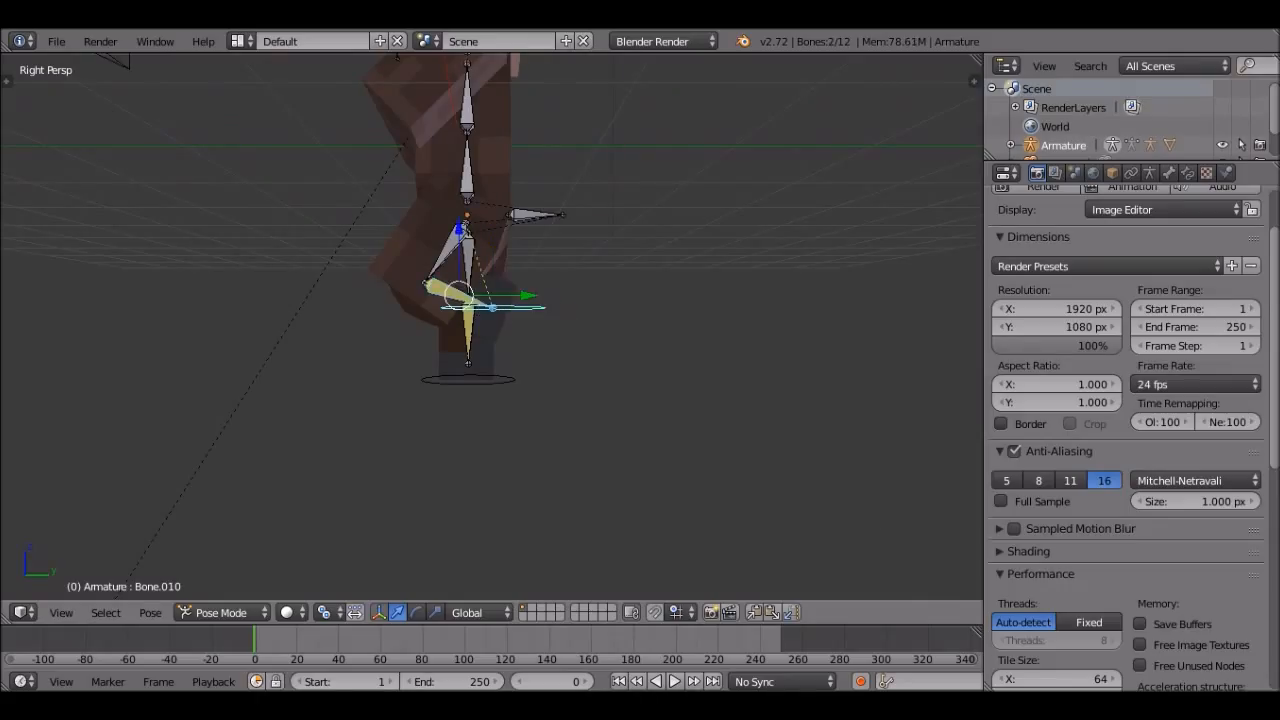
key(g)
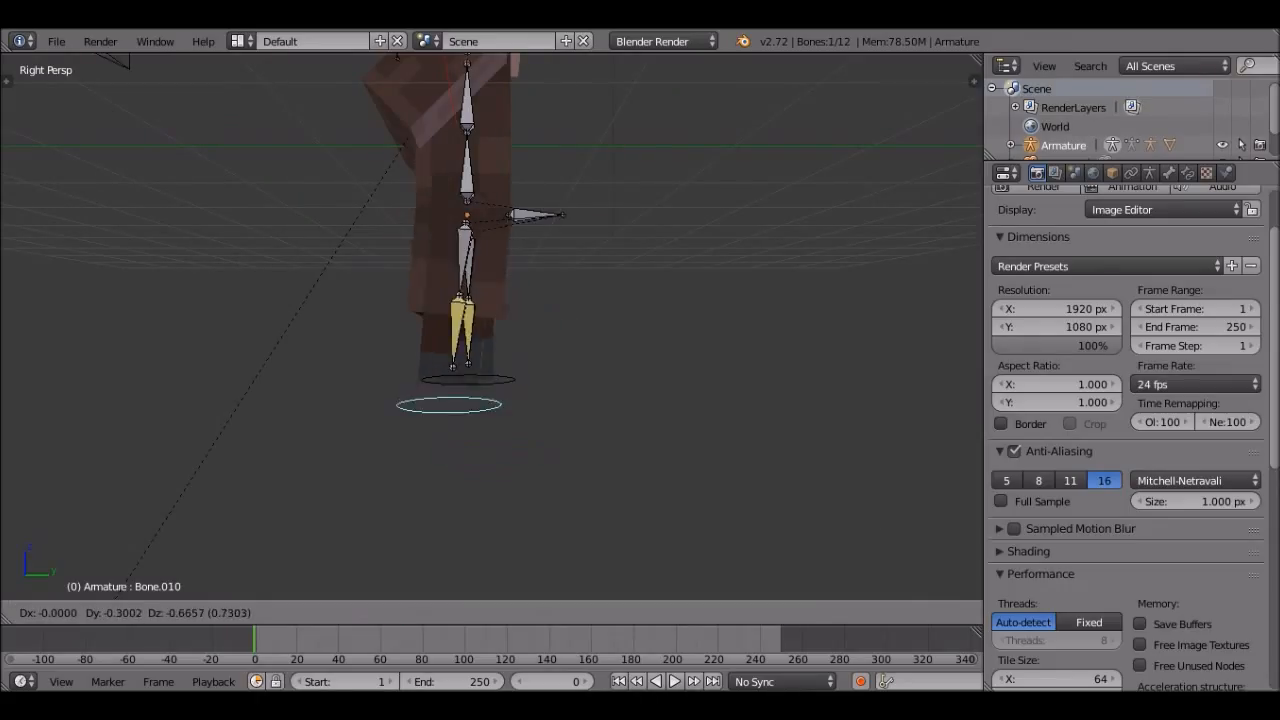
key(Return)
Try swinging the lowered leg outward and upward with the foot control Bone.010, viewed from the front
middle_drag(464, 380, 684, 388)
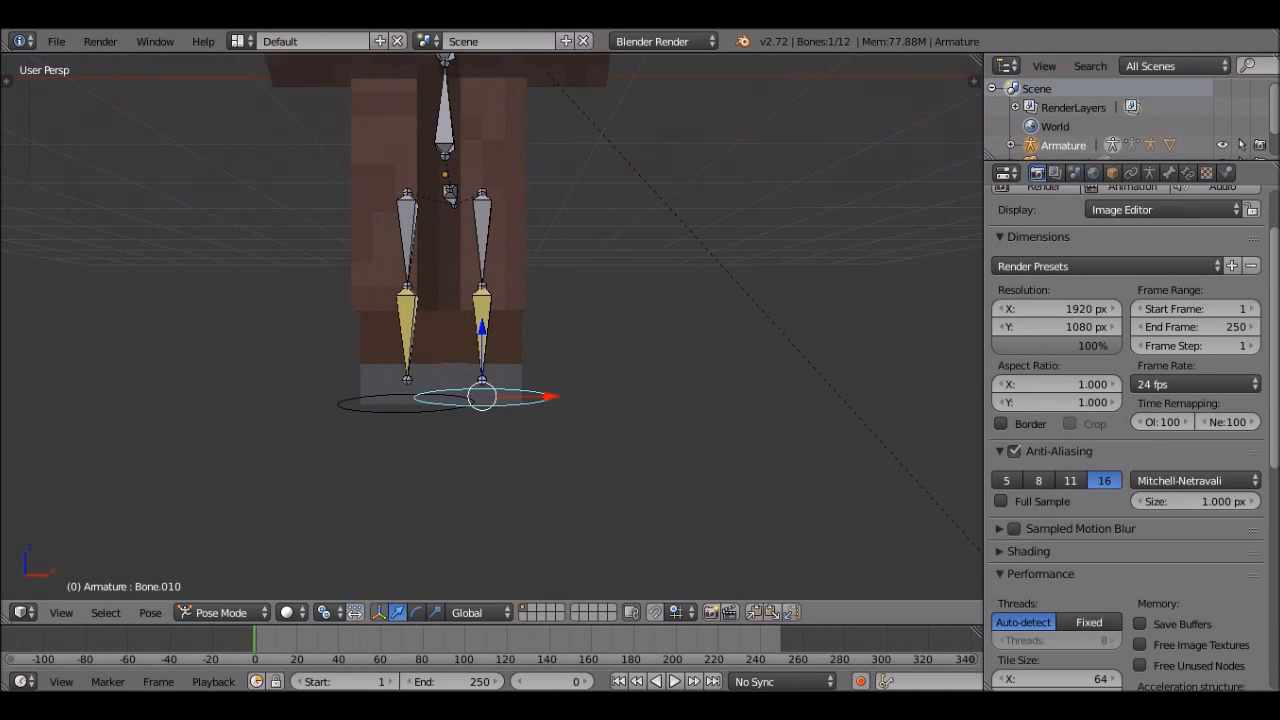
key(g)
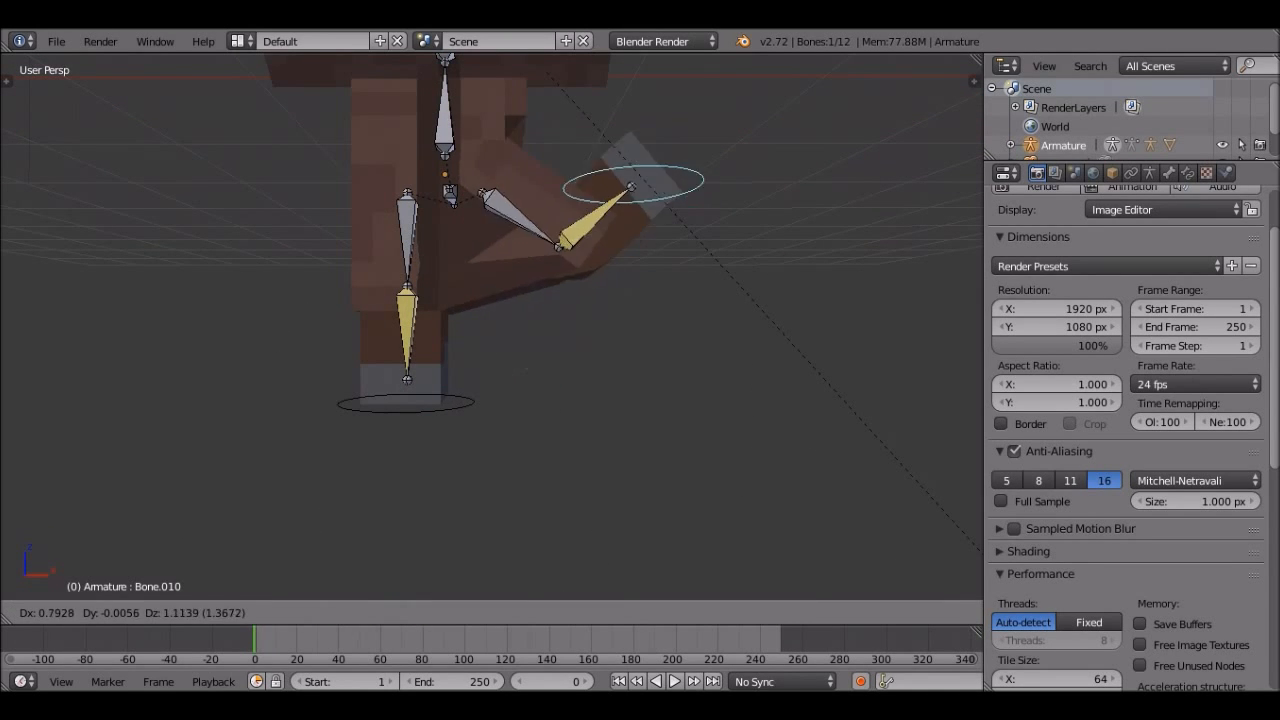
key(Escape)
Move the foot control Bone.010 forward and up in the side view, and rotate it so the knee bends forward
key(KP_3)
scroll(491, 327, up, 2)
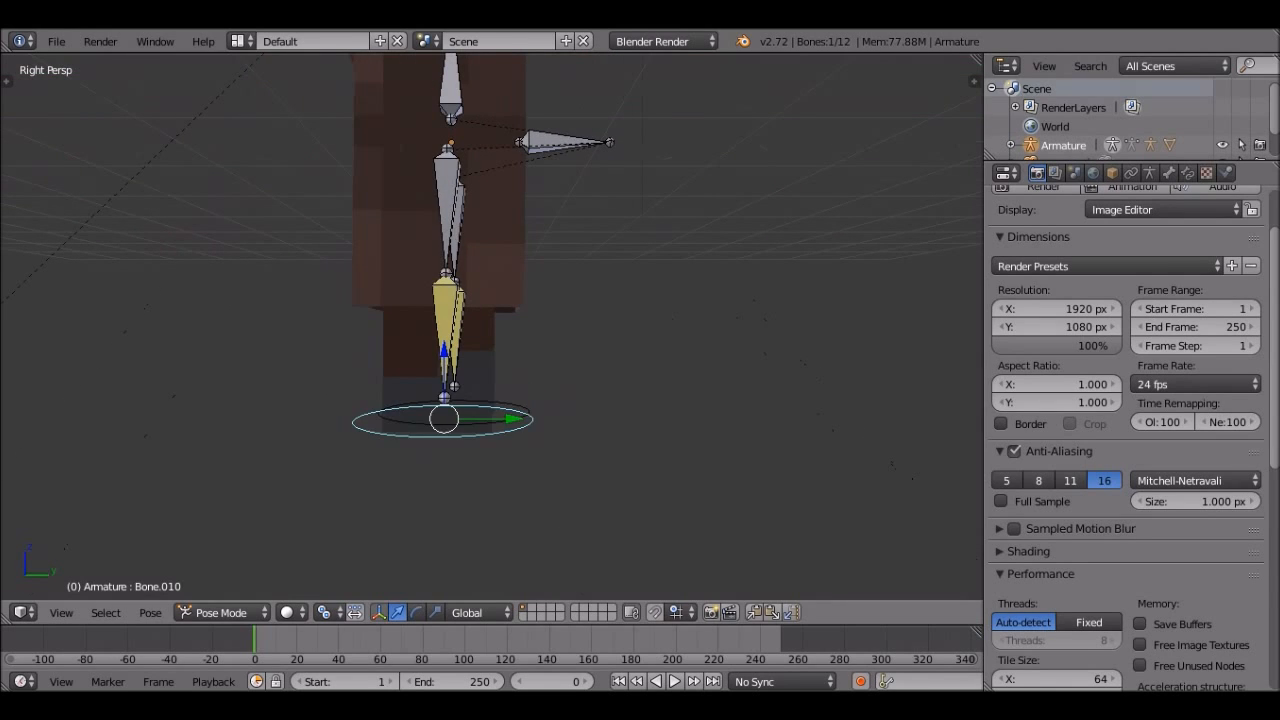
key(g)
key(Return)
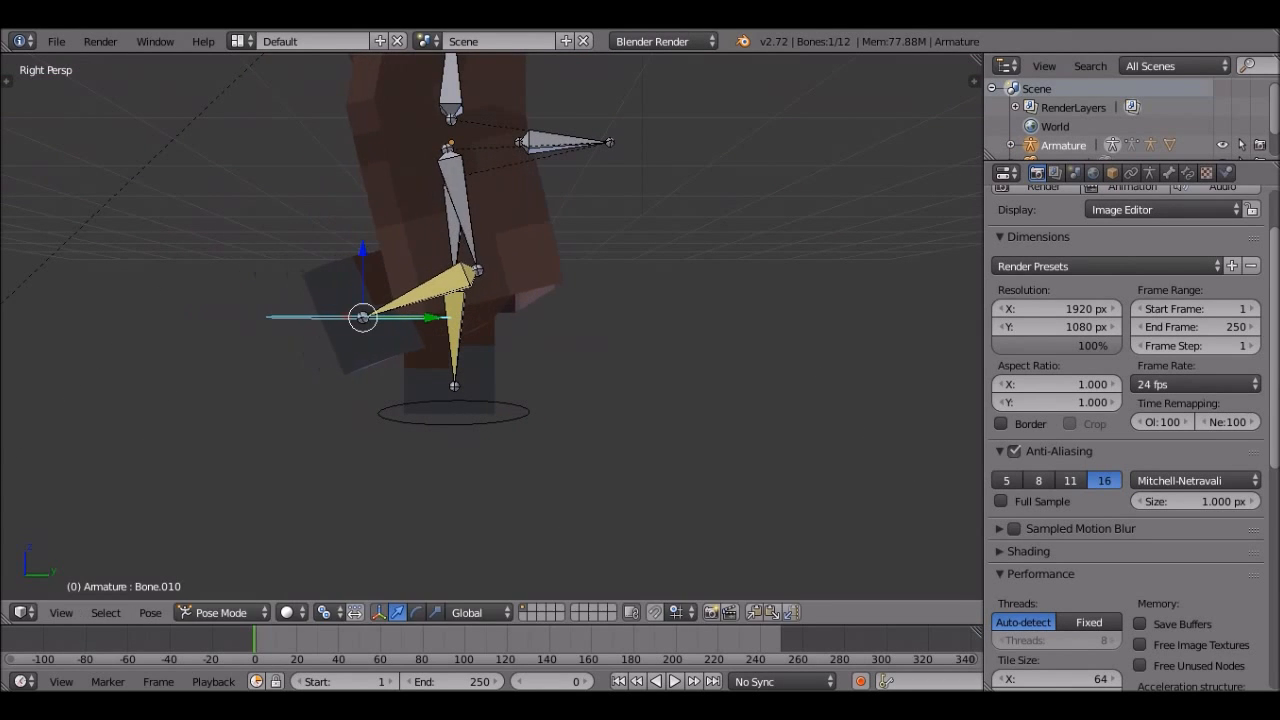
key(r)
click(248, 209)
Move the other foot control, Bone.011, backward and up behind the body
right_click(454, 420)
key(g)
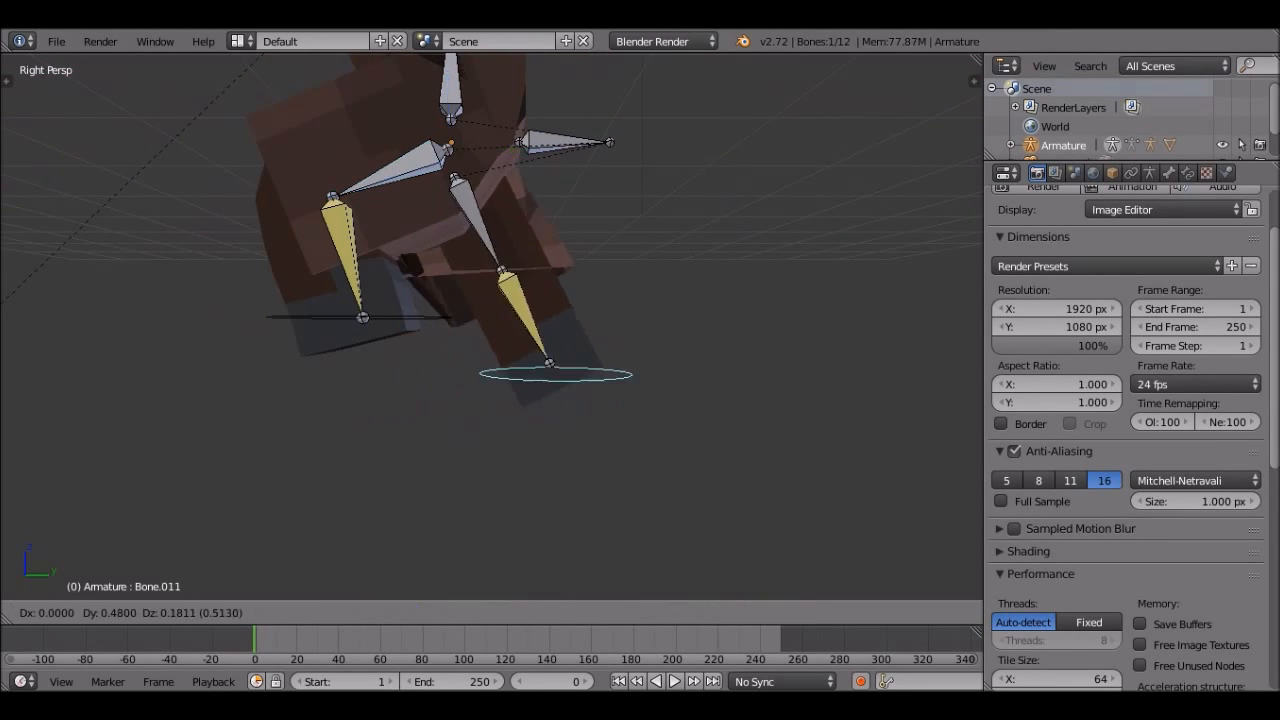
key(Return)
Lower the forward foot control Bone.010 beneath the body, working from the opposite side
middle_drag(380, 327, 850, 340)
scroll(491, 327, down, 3)
right_click(569, 320)
key(g)
key(Return)
Select the Villager mesh around the legs and switch it to Weight Paint mode
middle_drag(640, 340, 730, 332)
key(KP_3)
scroll(512, 327, up, 1)
scroll(491, 327, up, 4)
mouse_move(491, 327)
middle_down()
mouse_move(541, 392)
mouse_move(671, 434)
mouse_move(575, 434)
middle_up()
key(z)
key(z)
right_click(575, 434)
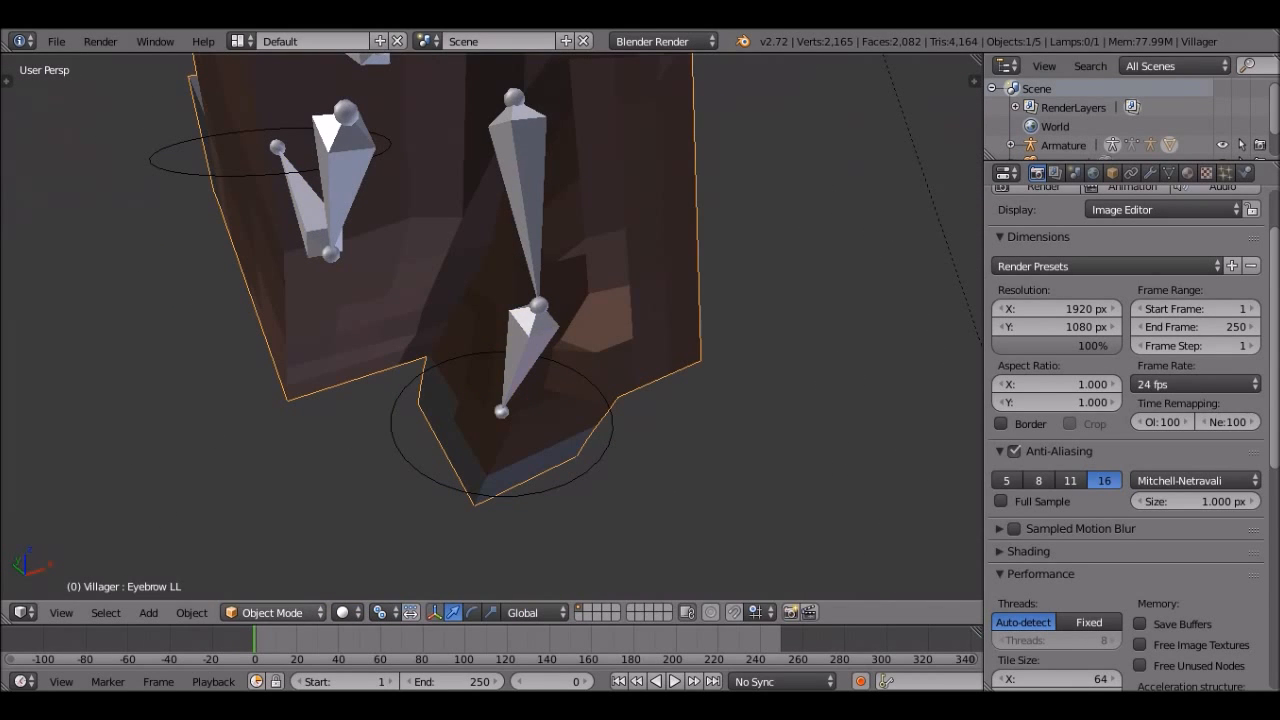
click(272, 612)
click(277, 507)
Inspect the weight distribution of the individual leg bones on the Villager mesh
mouse_move(737, 386)
middle_down()
mouse_move(474, 229)
mouse_move(409, 214)
mouse_move(449, 220)
mouse_move(366, 443)
mouse_move(371, 386)
middle_up()
right_click(357, 315)
right_click(371, 294)
right_click(478, 309)
middle_drag(478, 309, 306, 317)
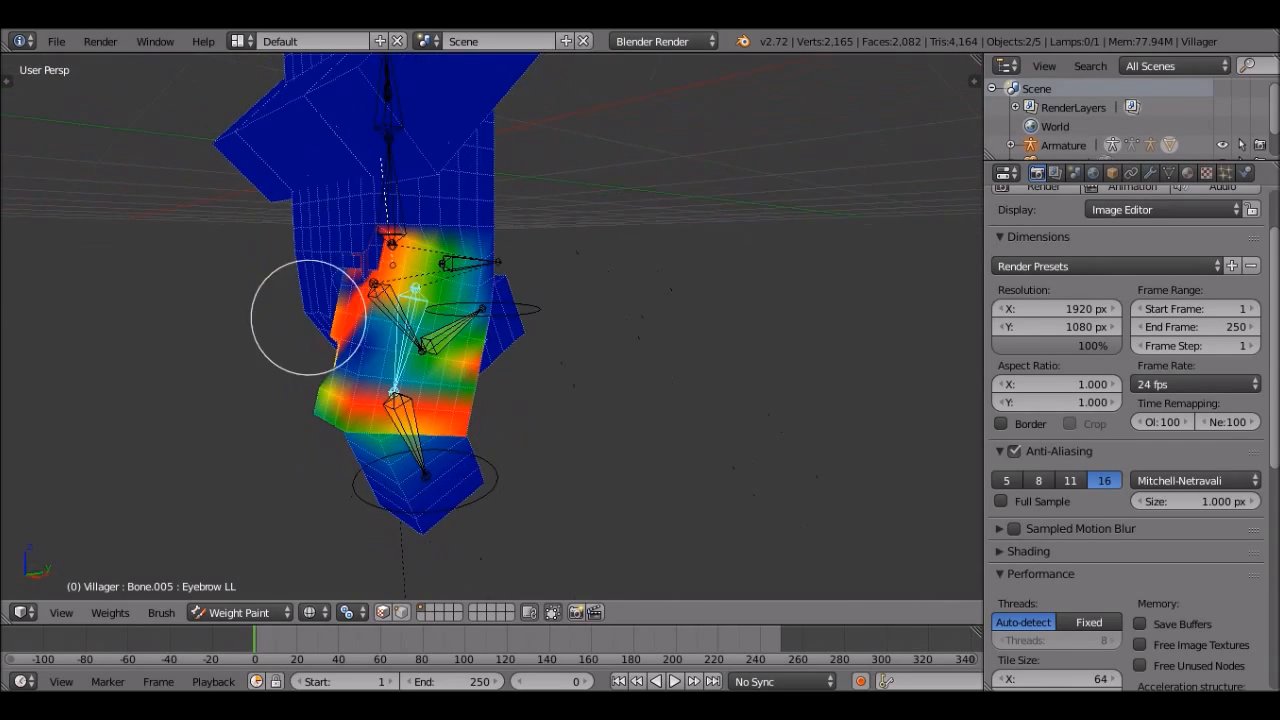
mouse_move(491, 252)
right_down()
mouse_move(683, 257)
mouse_move(767, 138)
mouse_move(386, 375)
right_up()
right_click(457, 403)
Return the mesh to Object Mode with solid shading and select the armature's small hip bone
click(240, 612)
click(240, 590)
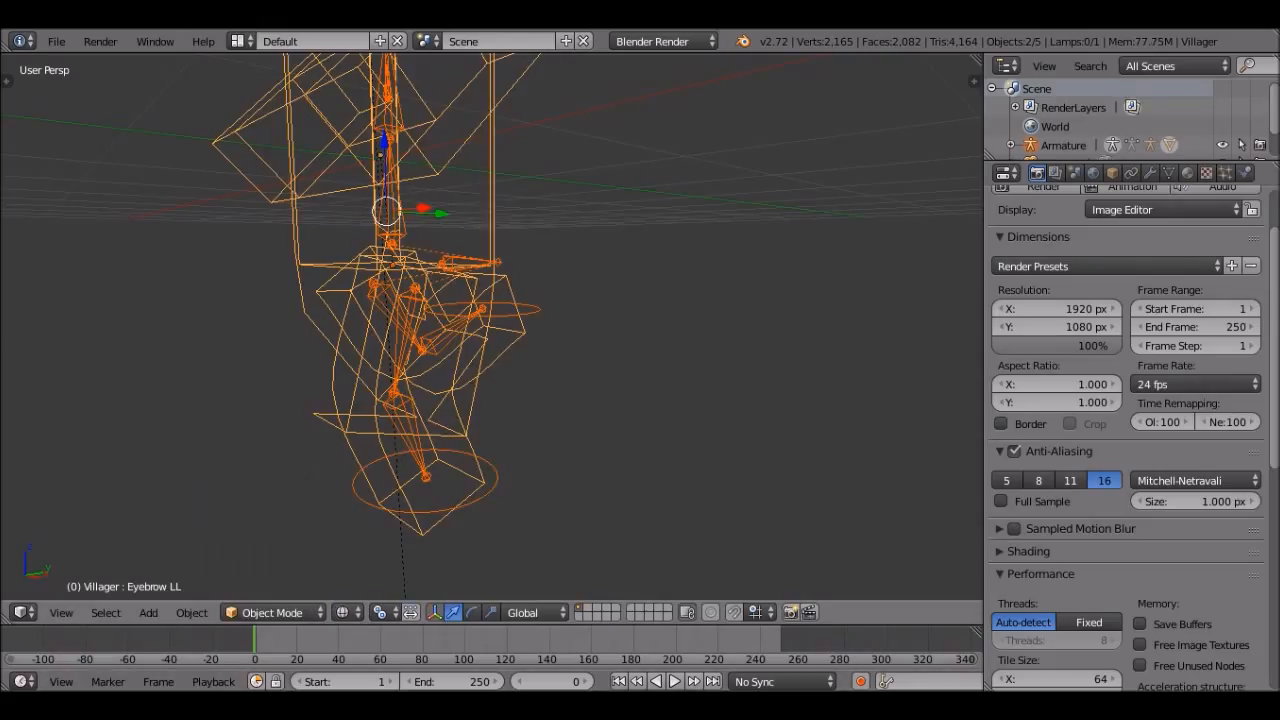
key(z)
right_click(462, 263)
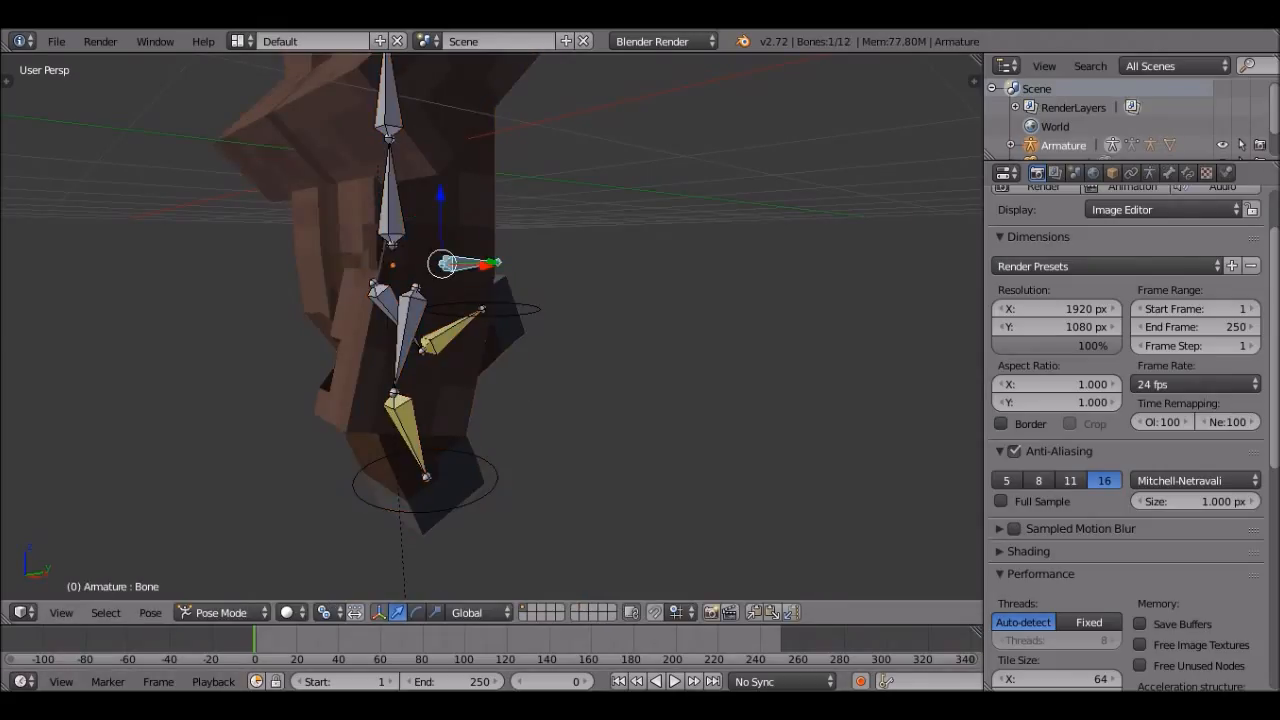
Try lowering the raised foot control Bone.011 by 1 unit in the right side view
right_click(525, 309)
middle_drag(525, 309, 570, 316)
key(KP_3)
key(g)
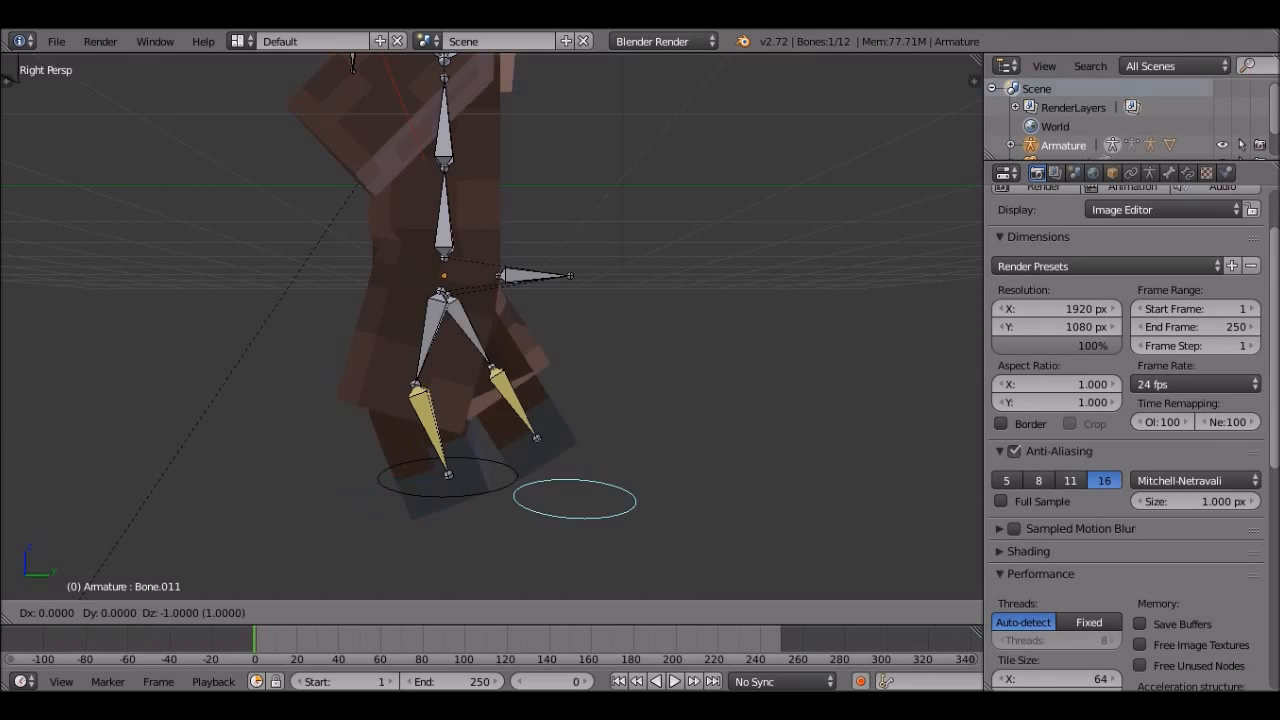
key(Escape)
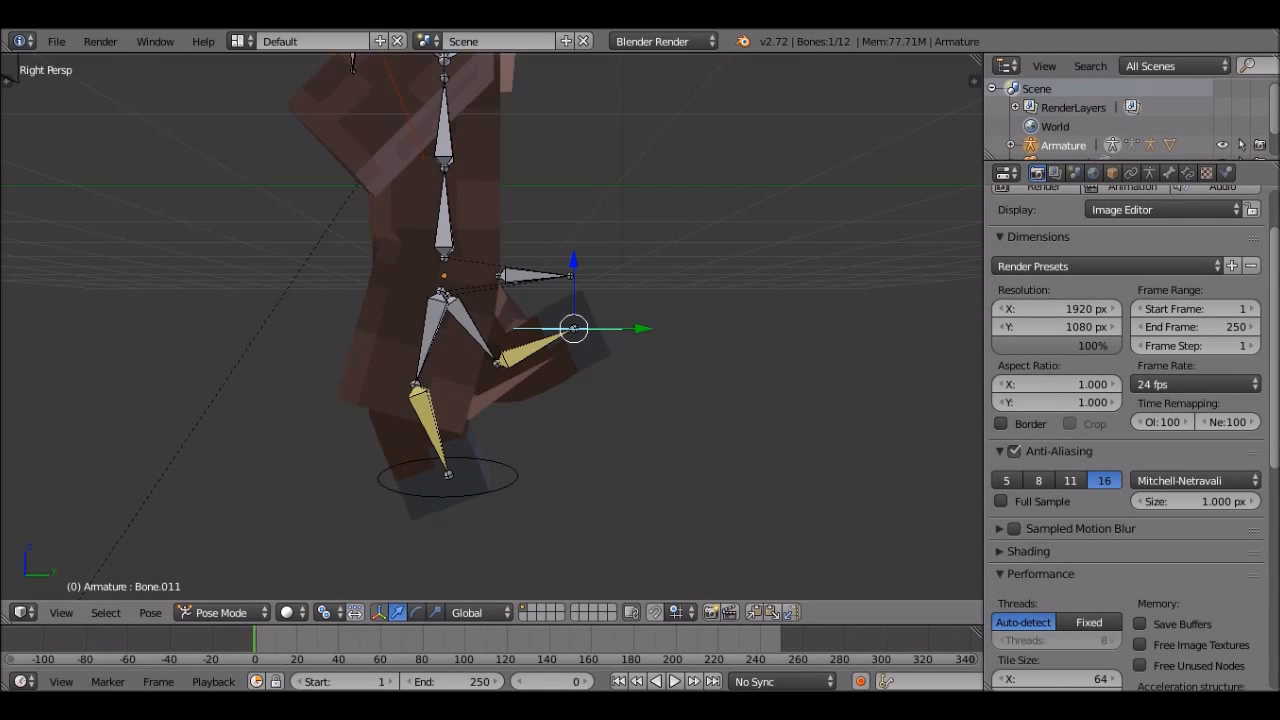
scroll(491, 327, up, 2)
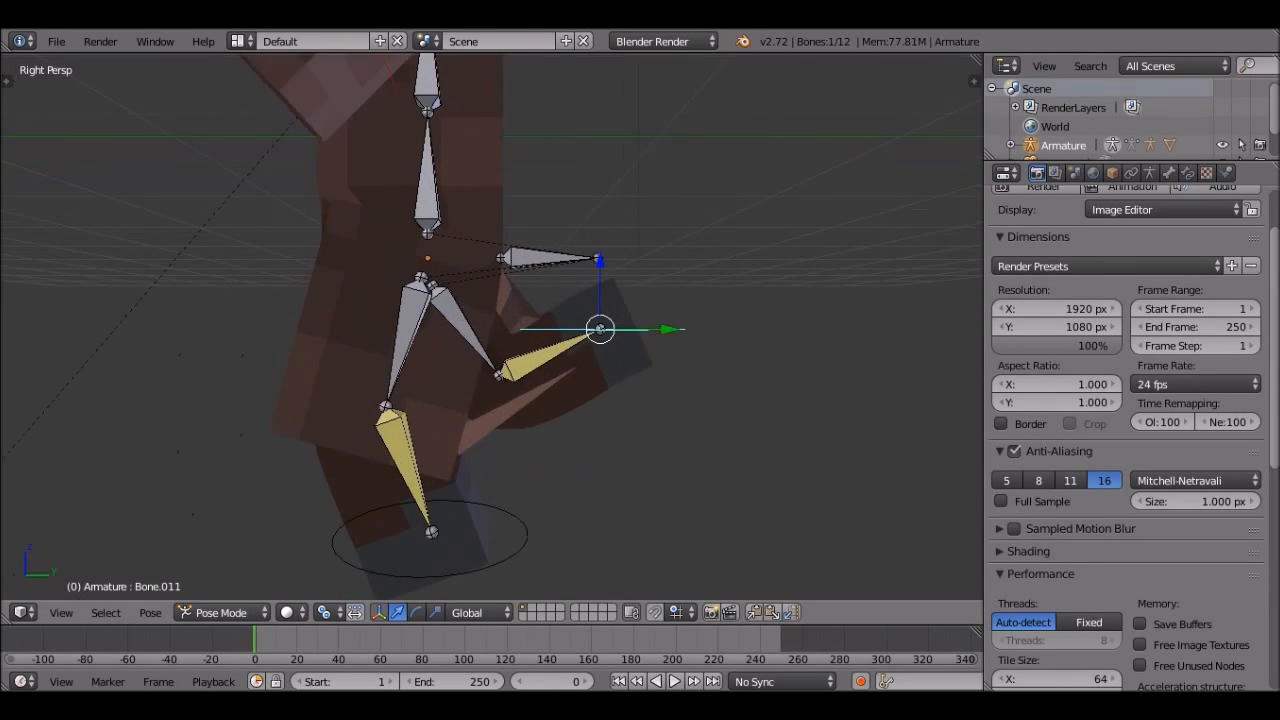
shift+middle_drag(491, 327, 536, 273)
key(g)
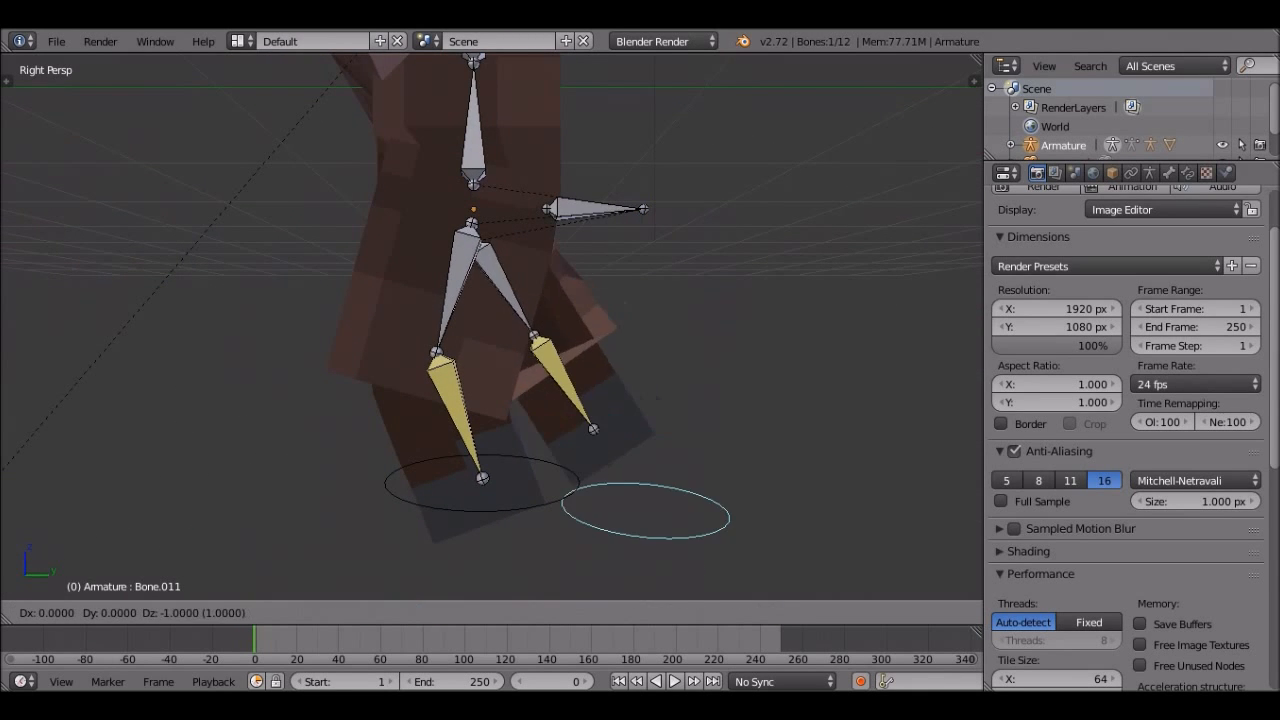
click(646, 388)
Raise the foot control Bone.010 backward and up to about hip height
shift+middle_drag(646, 388, 740, 530)
scroll(752, 517, down, 3)
right_click(560, 534)
key(g)
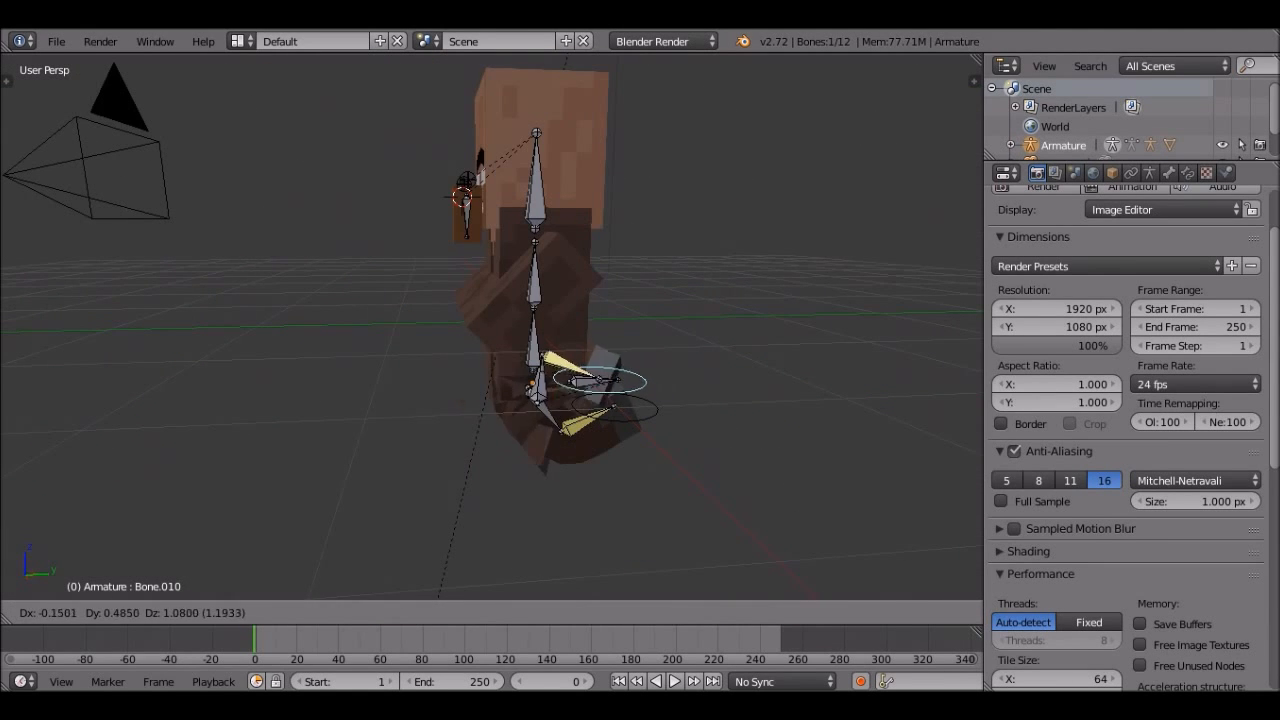
click(530, 365)
Raise the foot control Bone.011 to neck height so its leg folds up along the torso
middle_drag(530, 365, 517, 392)
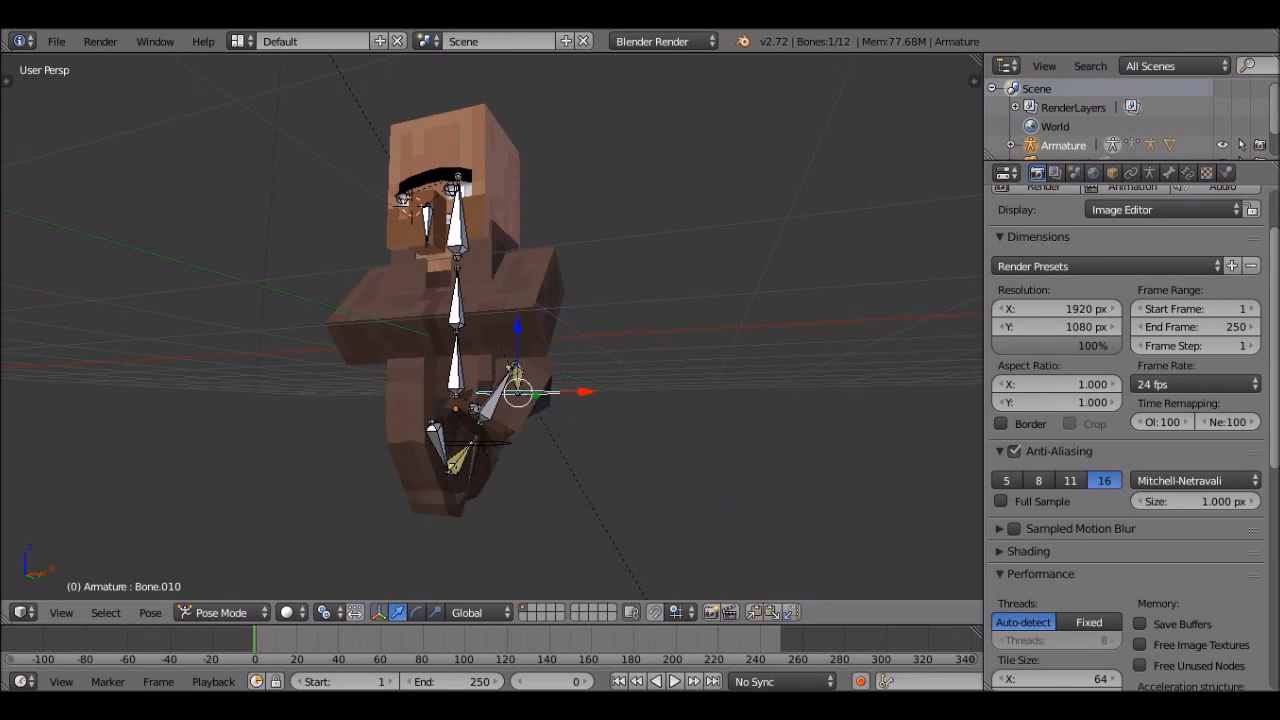
right_click(476, 443)
key(g)
click(431, 286)
middle_drag(431, 286, 700, 300)
key(g)
click(630, 296)
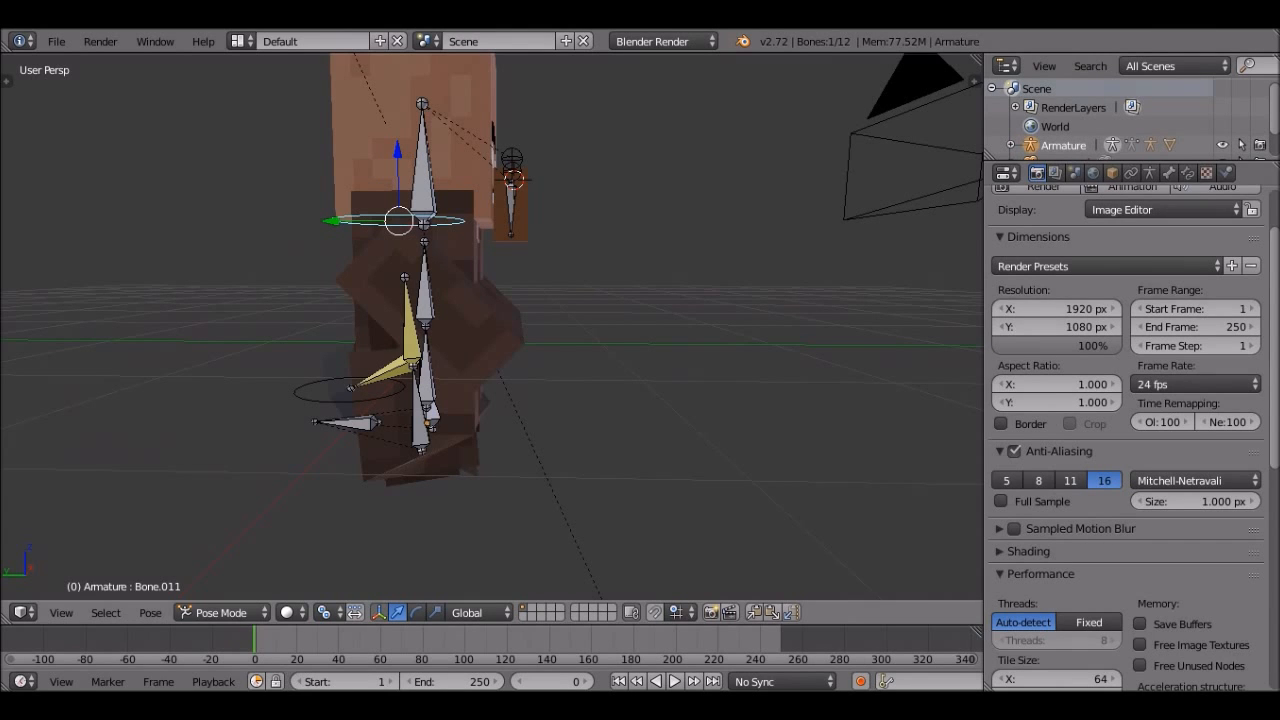
Try moving the lowest spine bone, Bone.001
middle_drag(700, 300, 475, 280)
right_click(436, 390)
key(g)
right_click(445, 215)
middle_drag(445, 215, 230, 260)
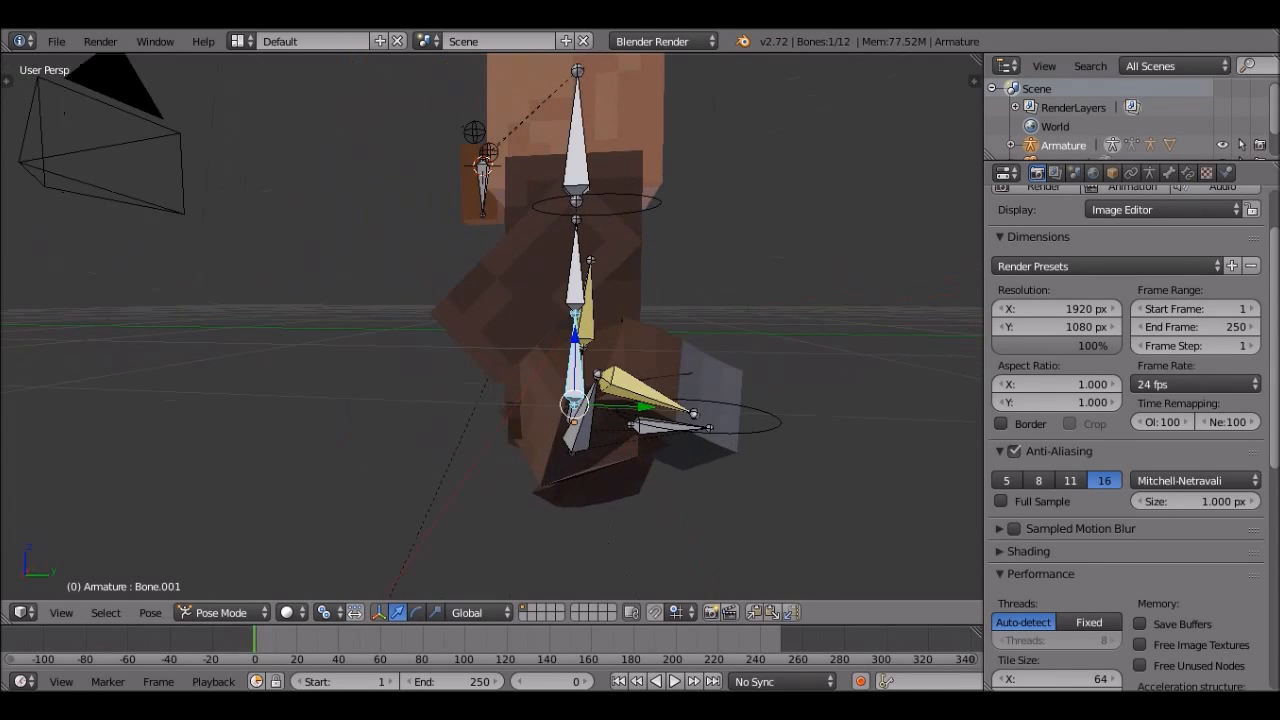
Lower the foot control Bone.010 until its leg is nearly straight beneath the body
right_click(686, 410)
key(g)
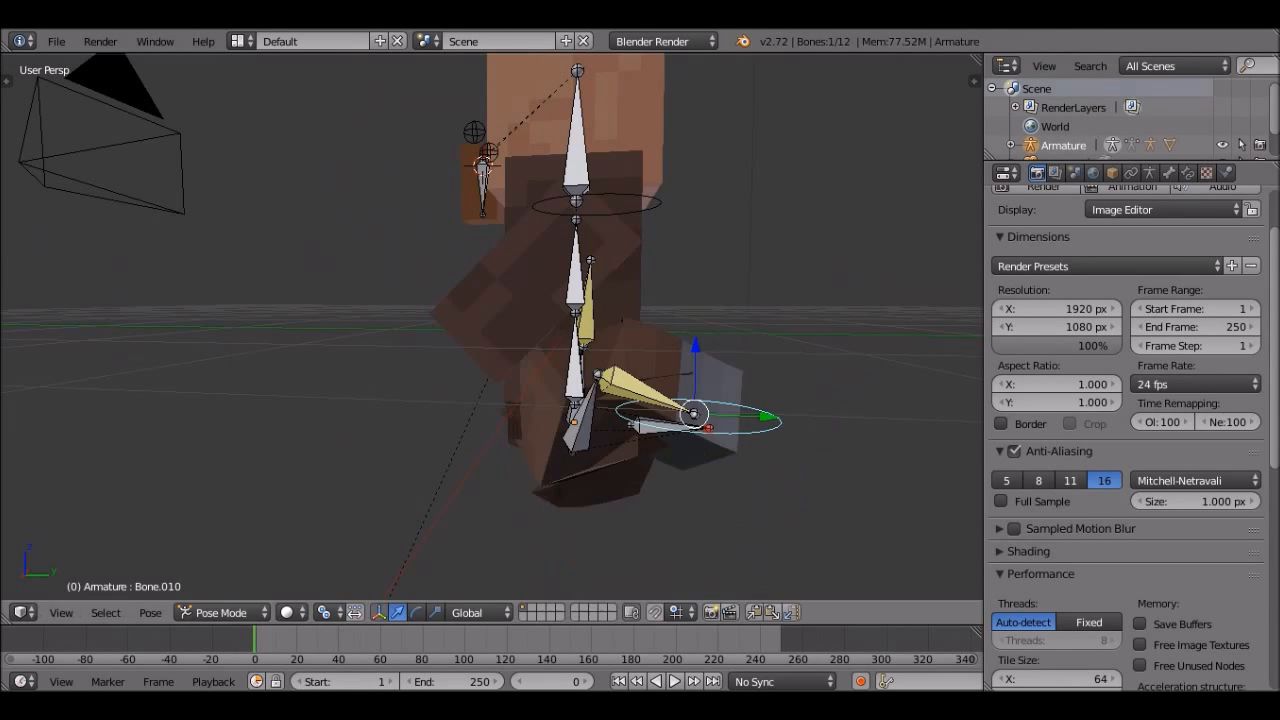
click(649, 588)
middle_drag(649, 588, 400, 570)
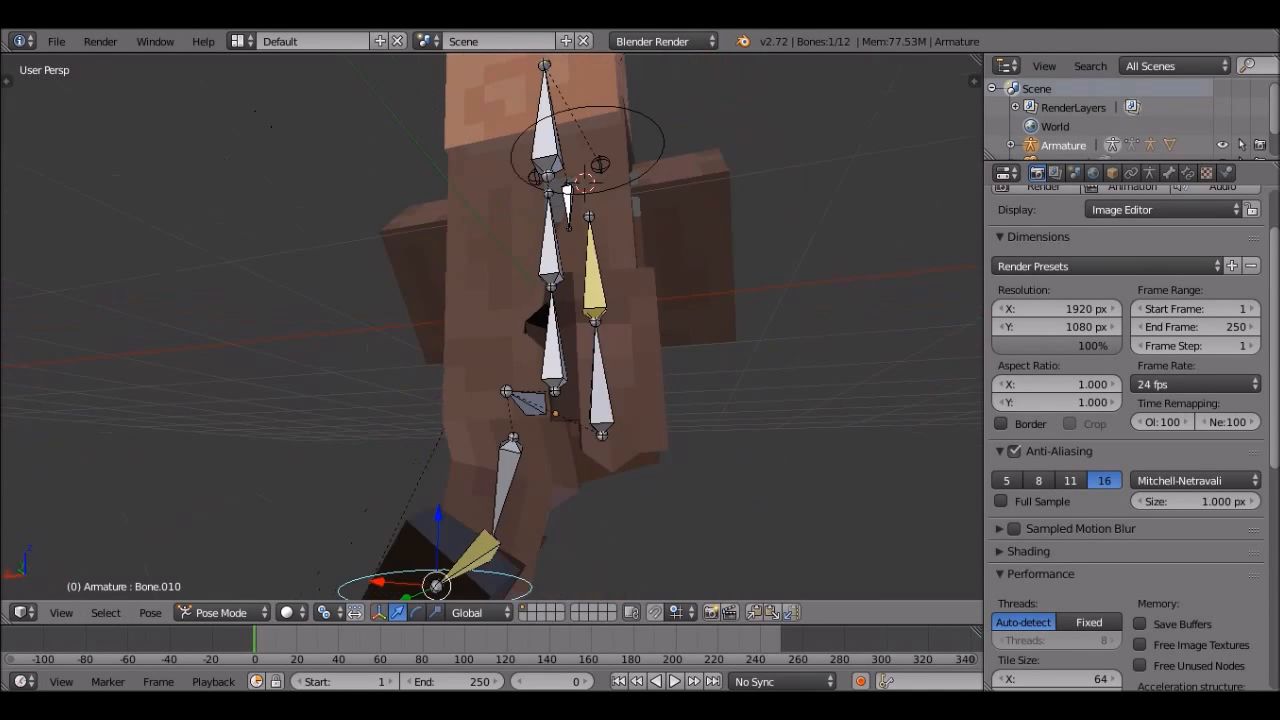
key(g)
click(506, 590)
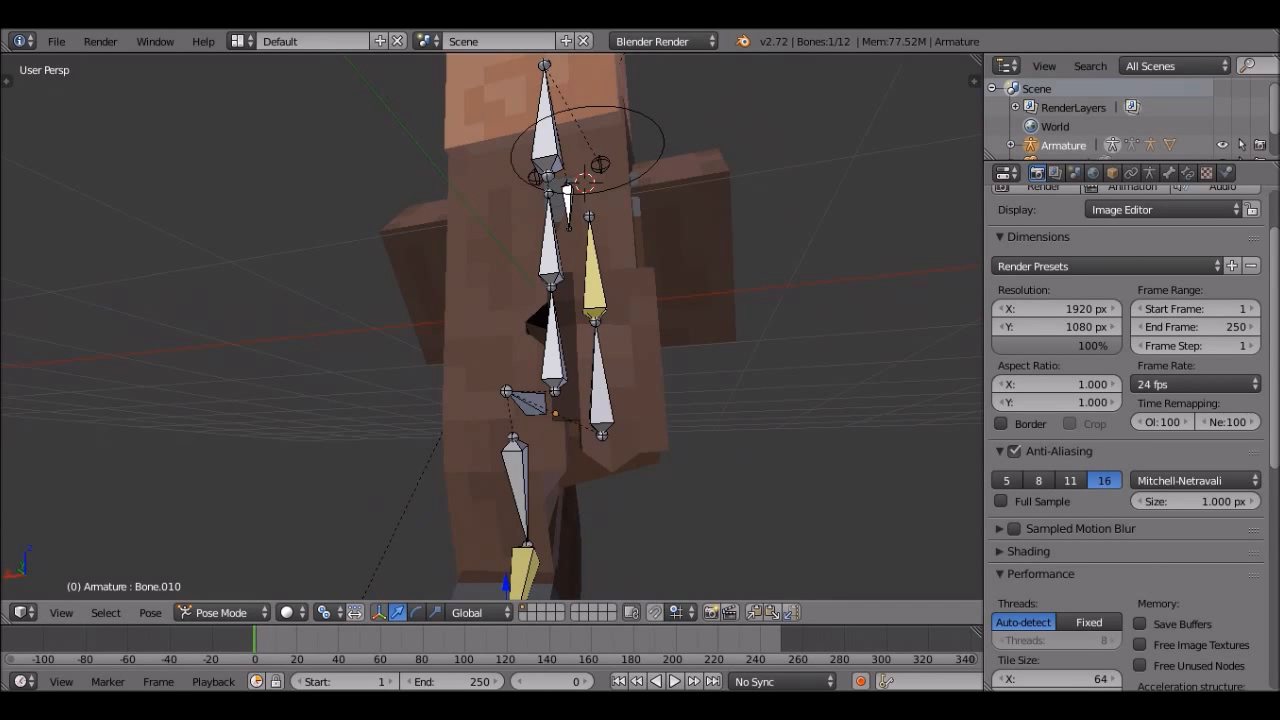
Lower the foot control Bone.011 from neck height until its leg hangs nearly straight beneath the body
right_click(630, 114)
key(g)
click(650, 550)
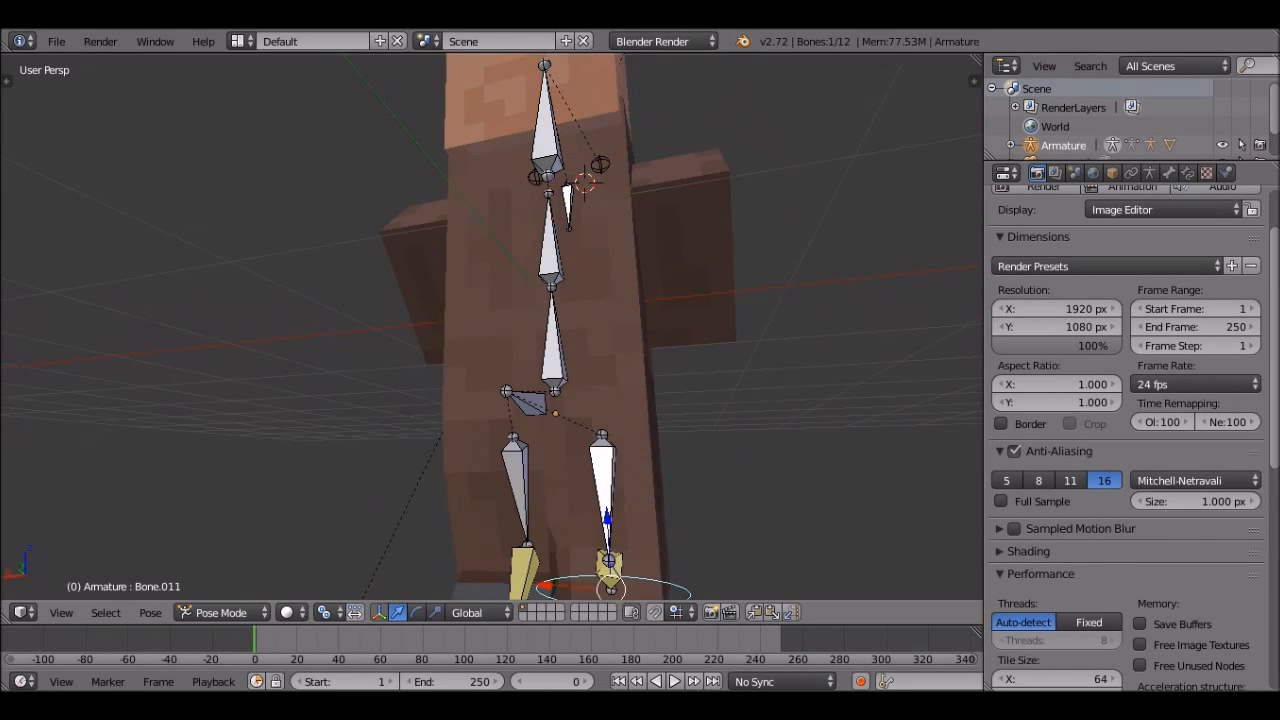
middle_drag(650, 550, 510, 545)
middle_drag(566, 512, 470, 510)
key(g)
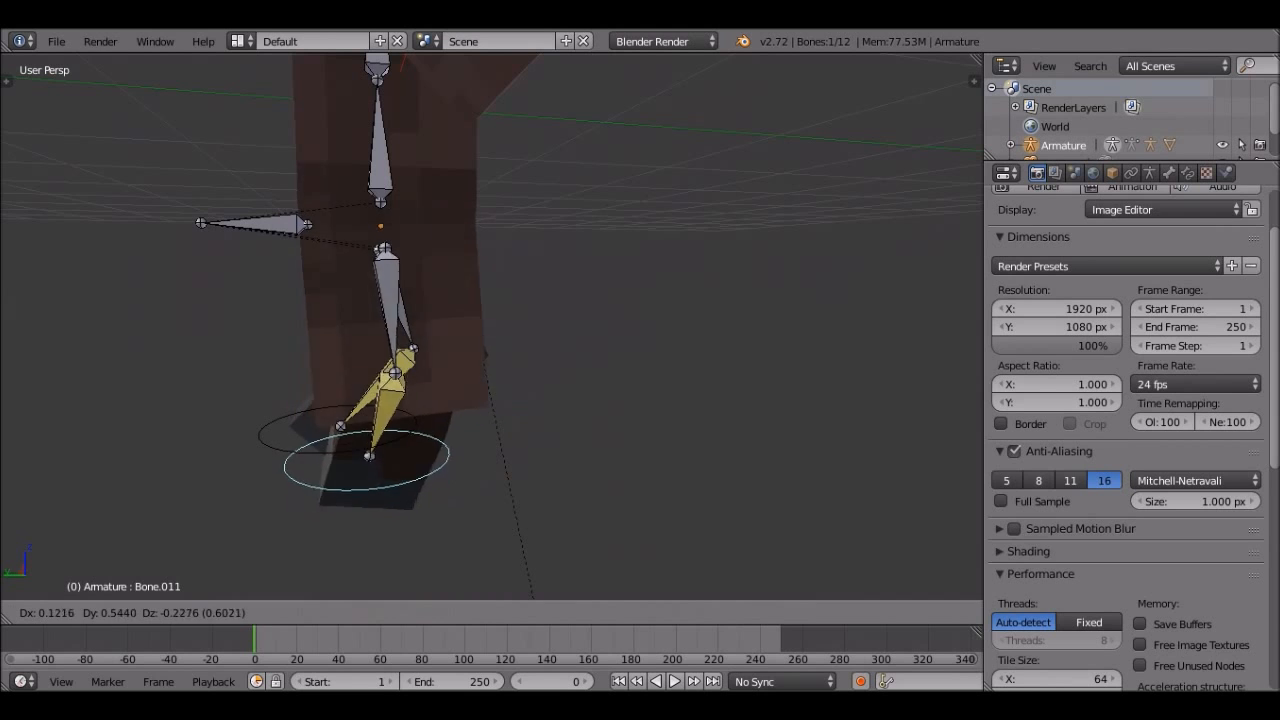
key(Return)
key(g)
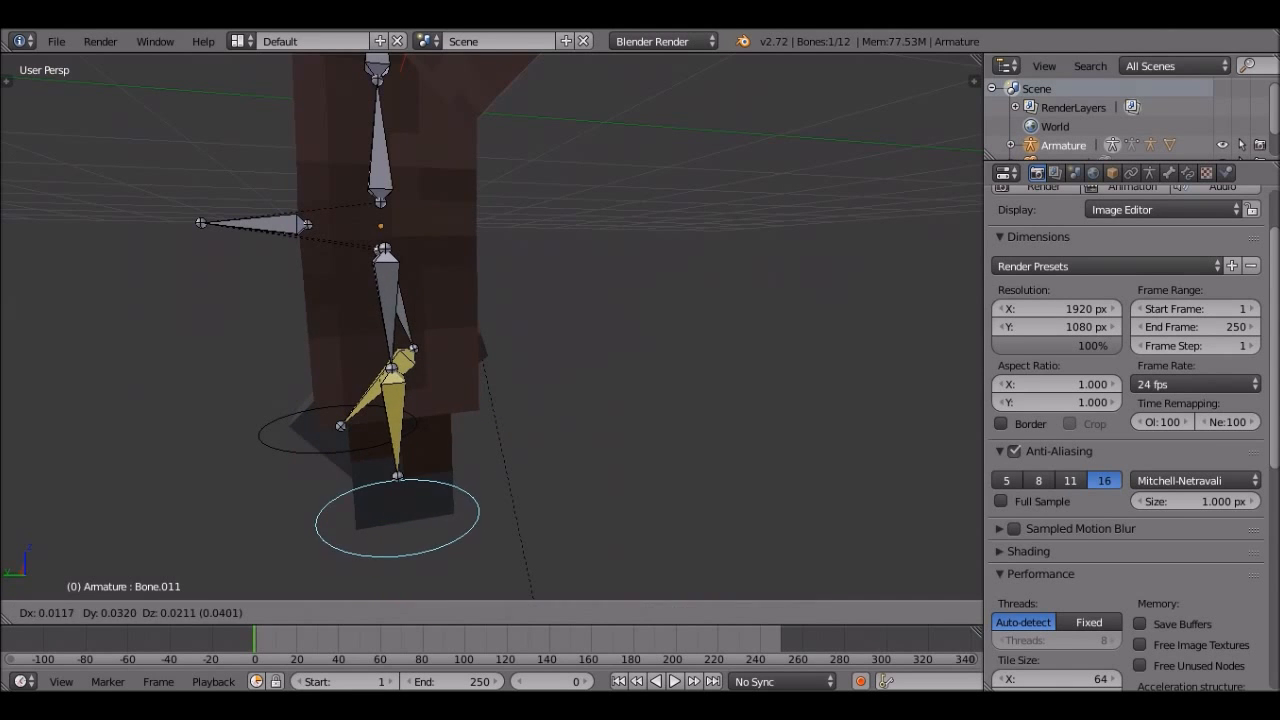
key(Return)
Move the foot controls Bone.011 and Bone.010 sideways so the villager's legs stand apart
middle_drag(420, 500, 615, 500)
key(g)
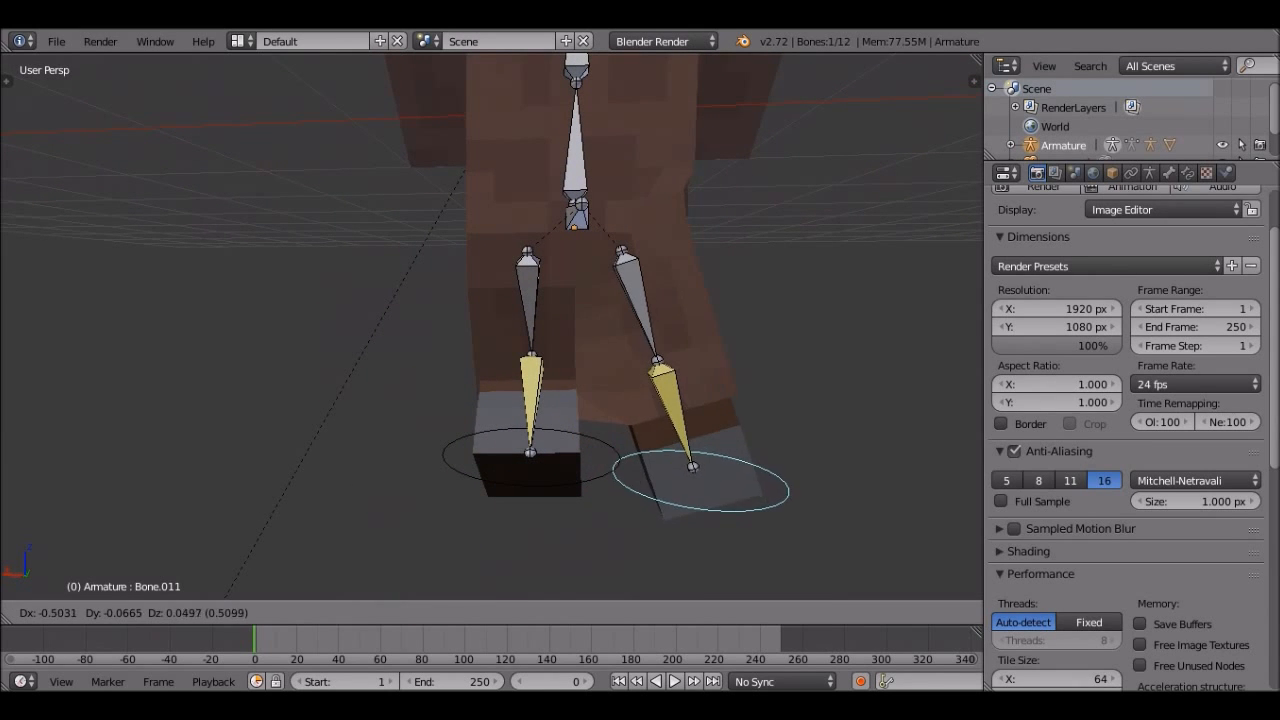
key(Return)
right_click(530, 452)
key(g)
key(Return)
Shift the foot control Bone.010 in the side view until its leg stands nearly straight under the hip
middle_drag(514, 489, 330, 480)
middle_drag(420, 470, 260, 470)
key(g)
key(Return)
Try moving the foot control Bone.010 and the root bone behind the hips
middle_drag(400, 420, 570, 400)
key(g)
key(Escape)
scroll(491, 326, down, 4)
right_click(434, 366)
key(g)
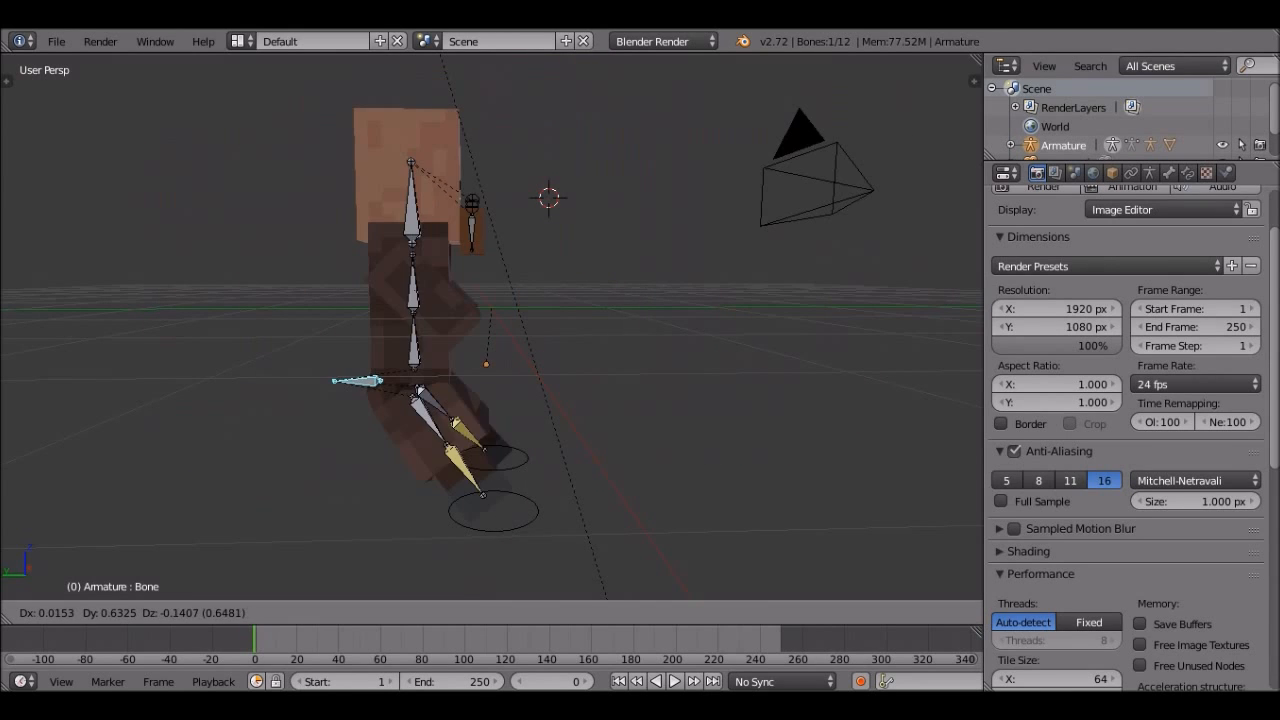
key(Escape)
Try rotating and moving the lowest spine bone, Bone.001, seen from the side
right_click(487, 326)
key(t)
key(t)
key(r)
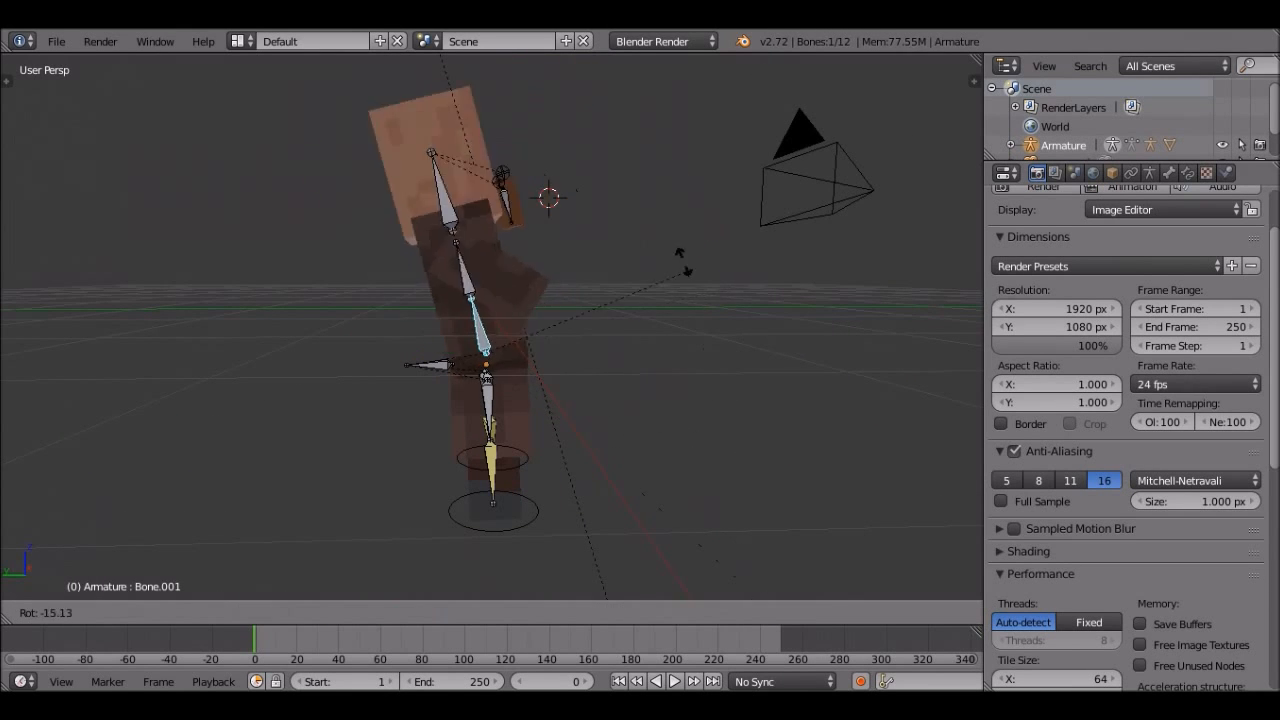
key(Escape)
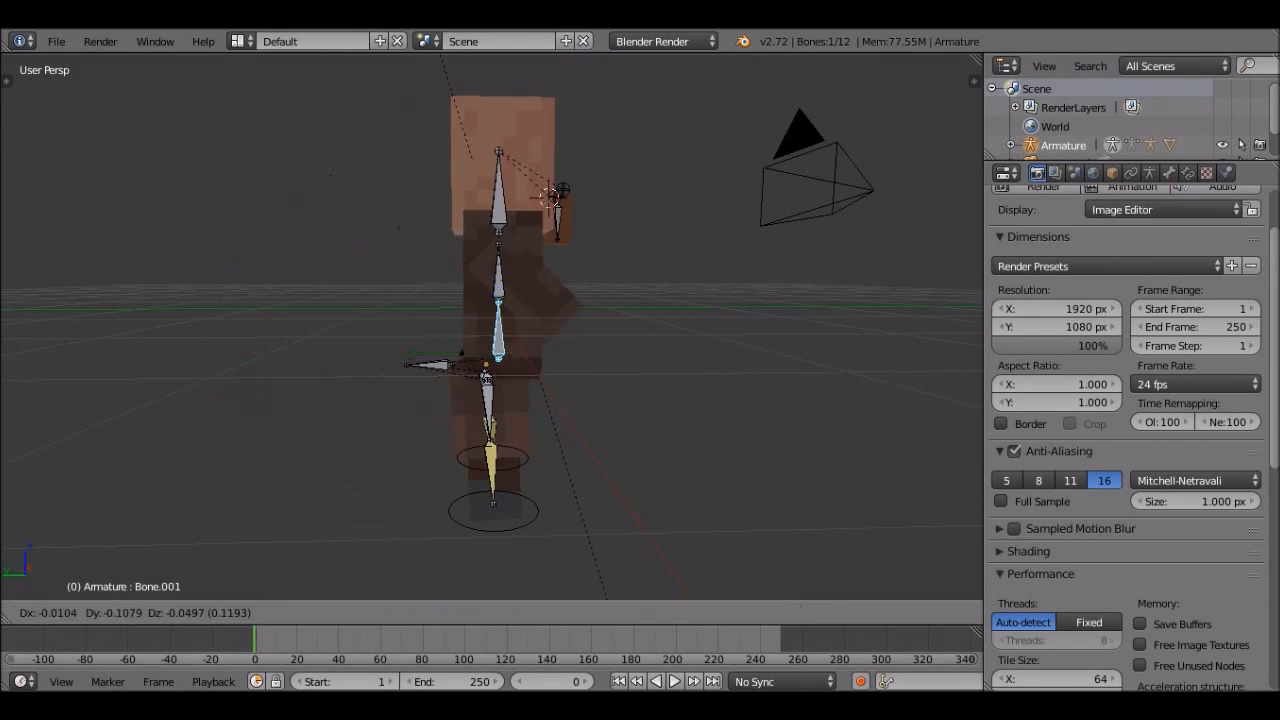
key(g)
key(Escape)
Bend the body about 84° at Bone.001 to test the waist, and clear the bone's rotation
key(r)
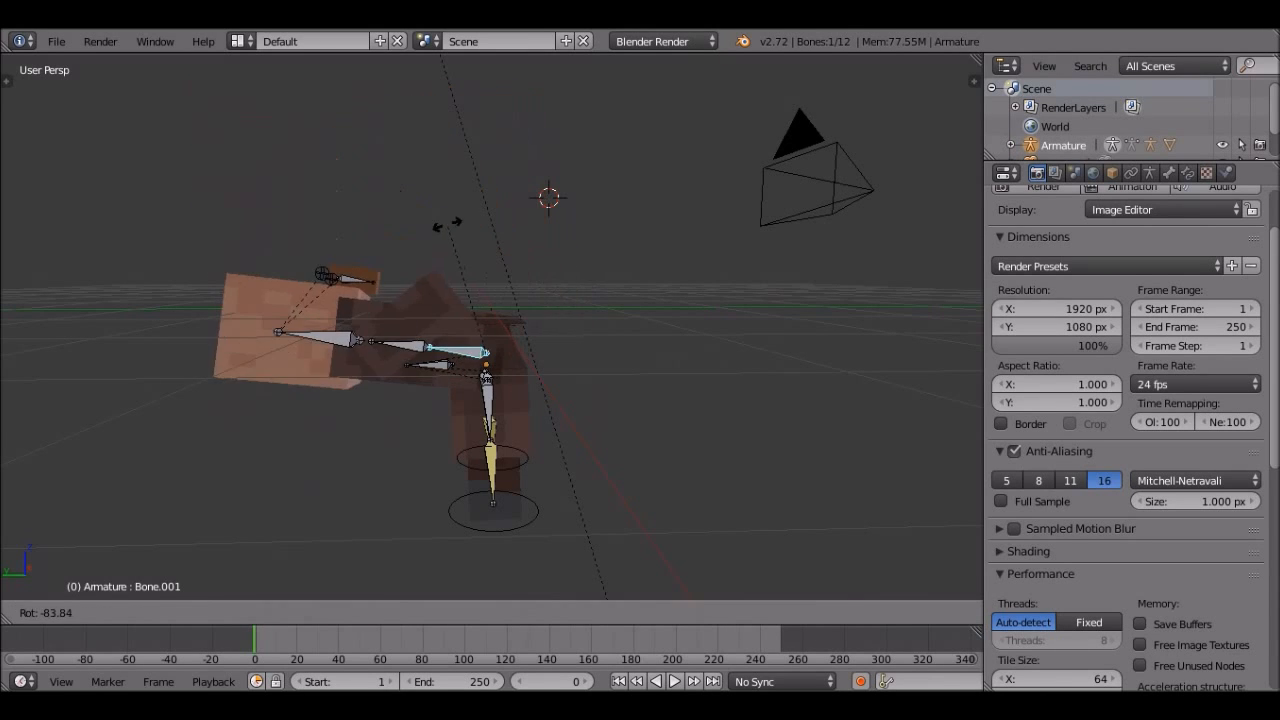
click(466, 221)
scroll(466, 221, up, 6)
key(alt+r)
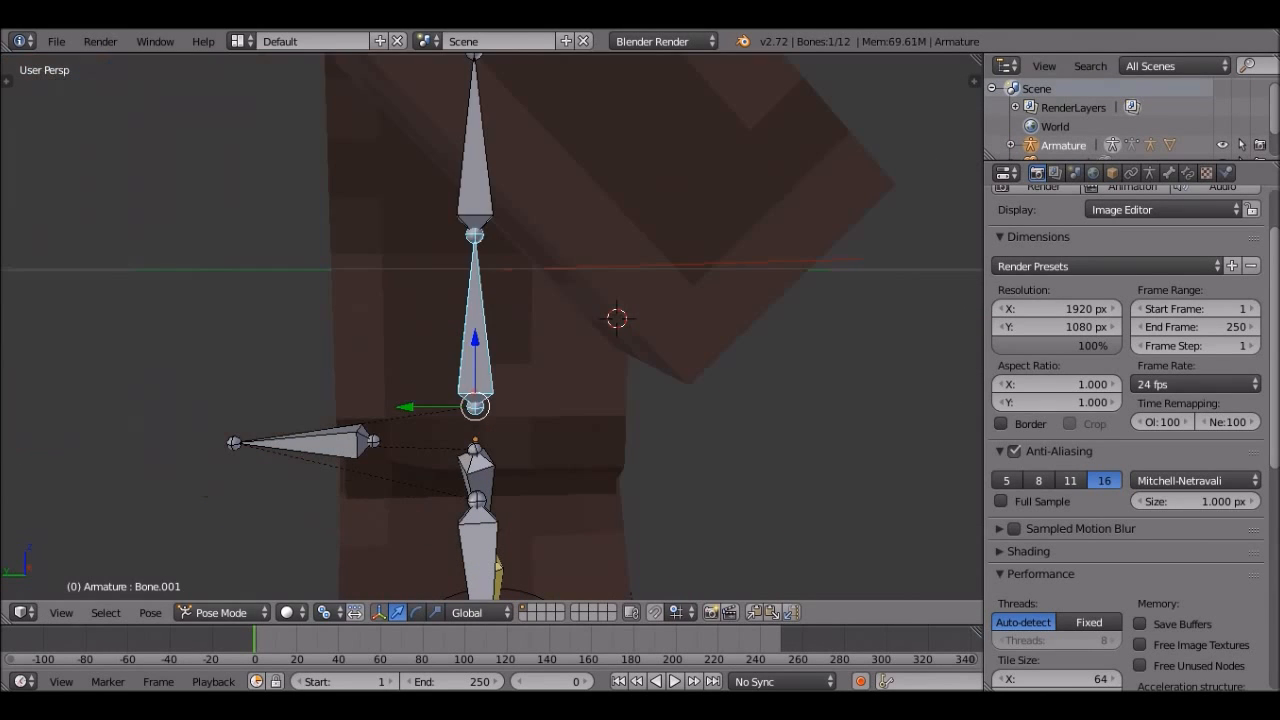
Try rotating the upper spine bone, Bone.002, freely and around the global X axis
right_click(475, 150)
shift+middle_drag(600, 230, 380, 460)
key(r)
right_click(609, 351)
middle_drag(730, 460, 560, 395)
key(r)
key(x)
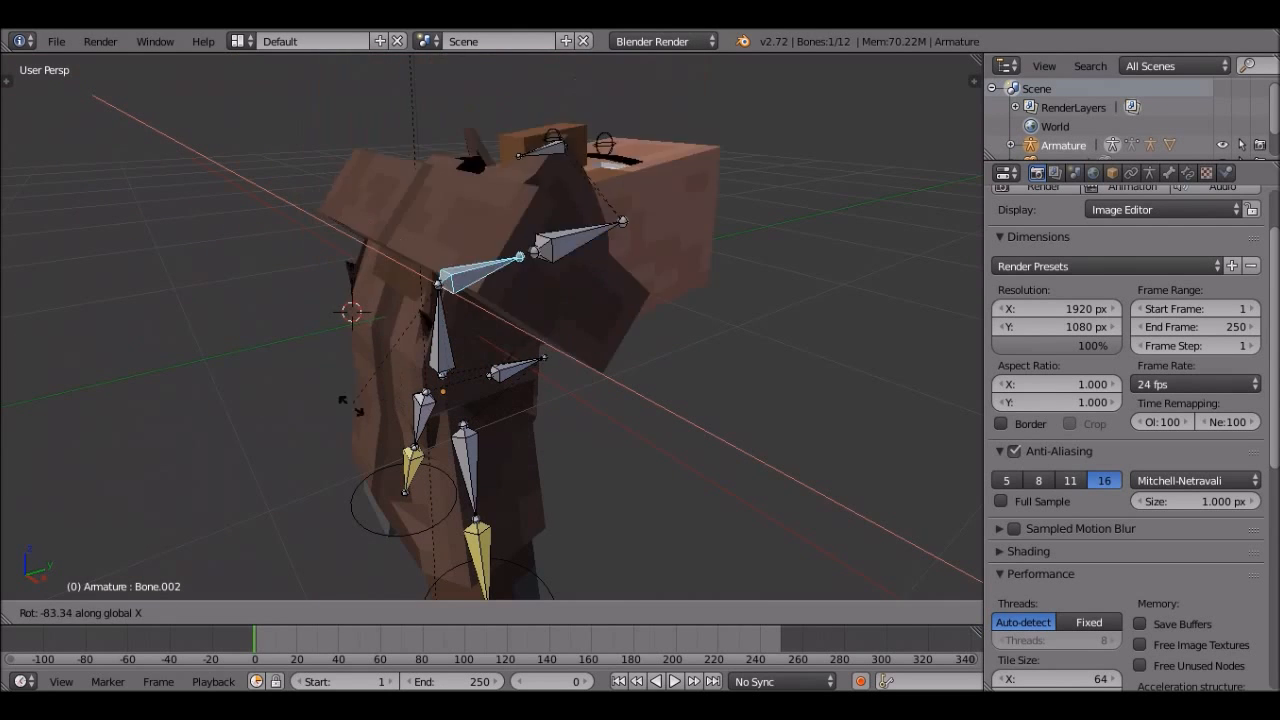
right_click(543, 434)
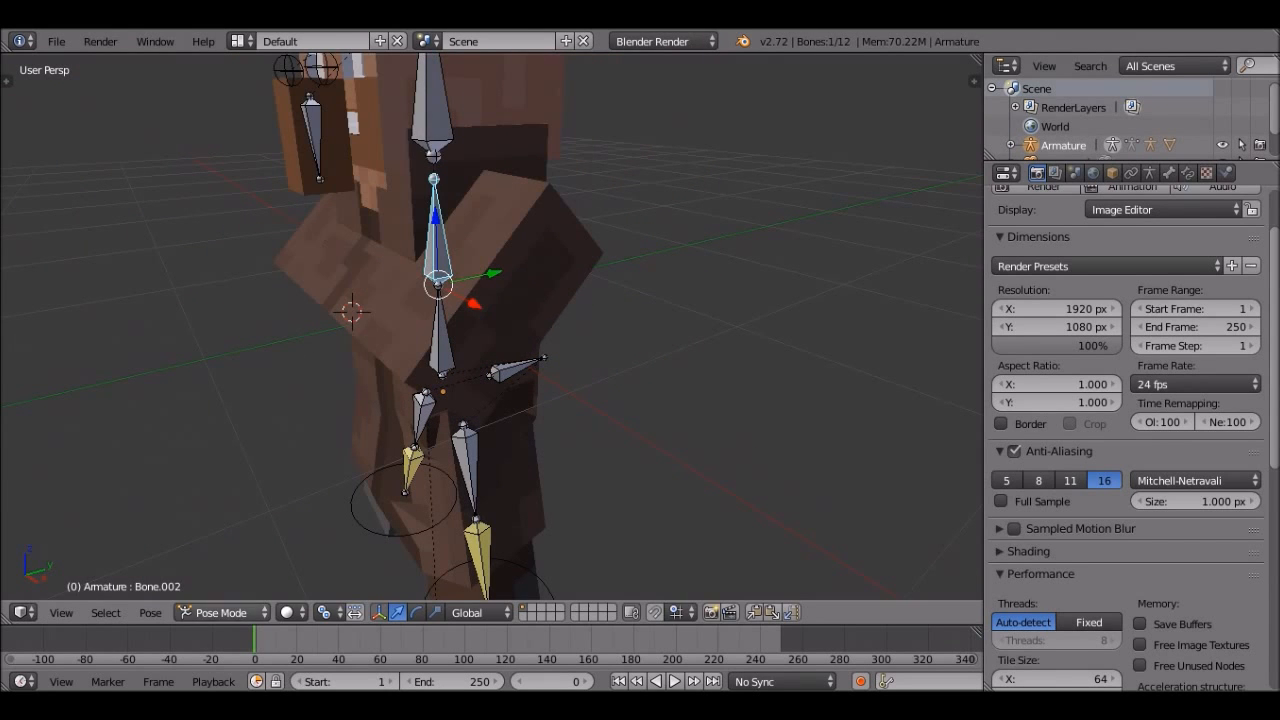
Switch the viewport to rendered shading and view the villager's face and arms from the front
click(222, 612)
click(289, 612)
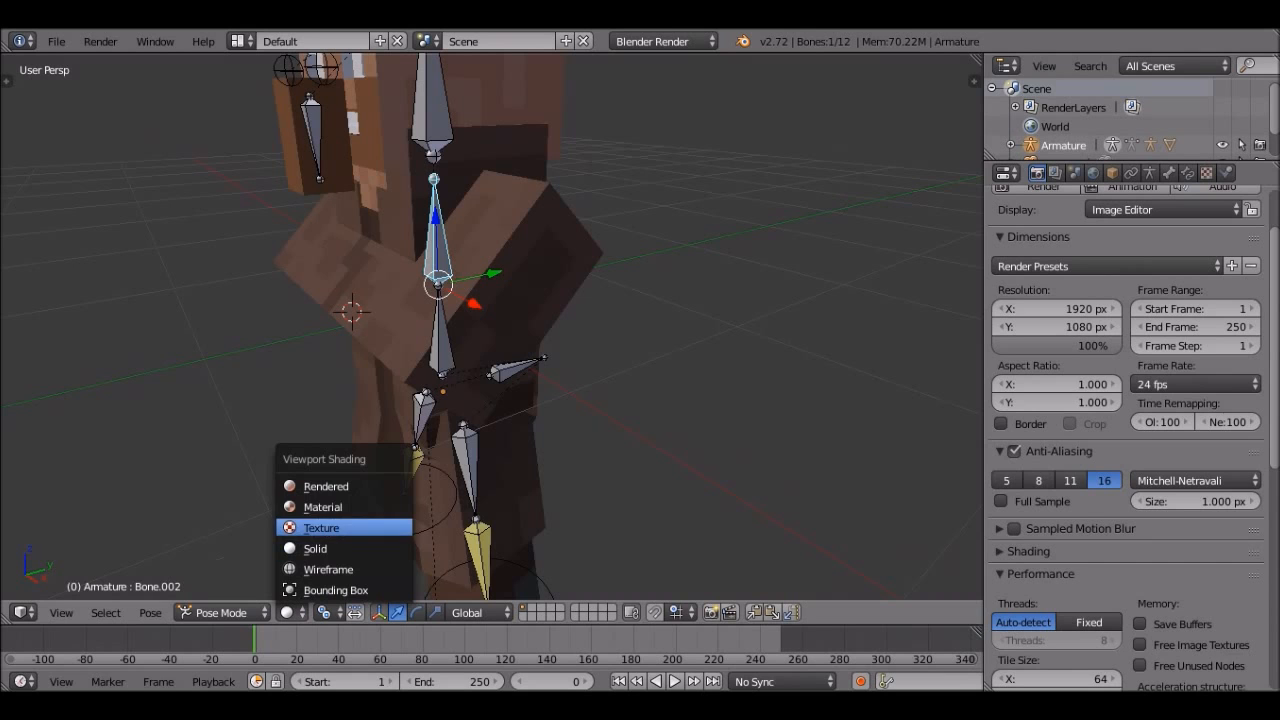
click(326, 486)
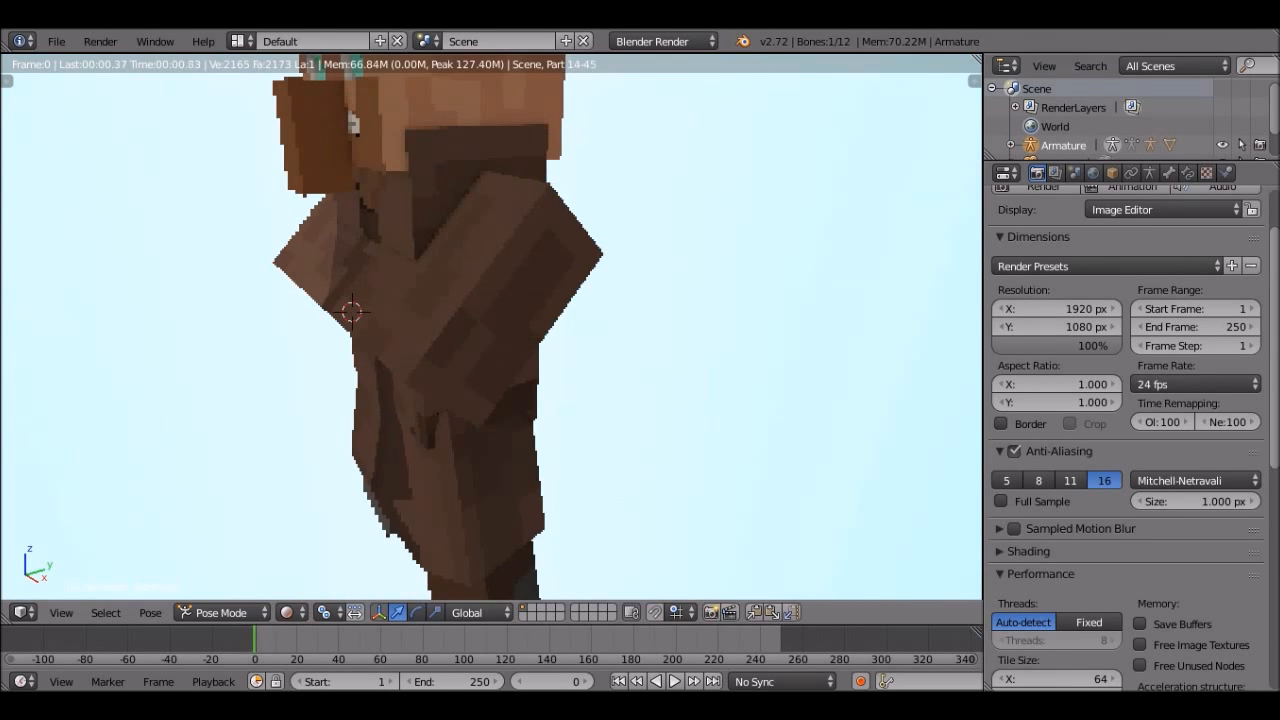
middle_drag(430, 330, 580, 345)
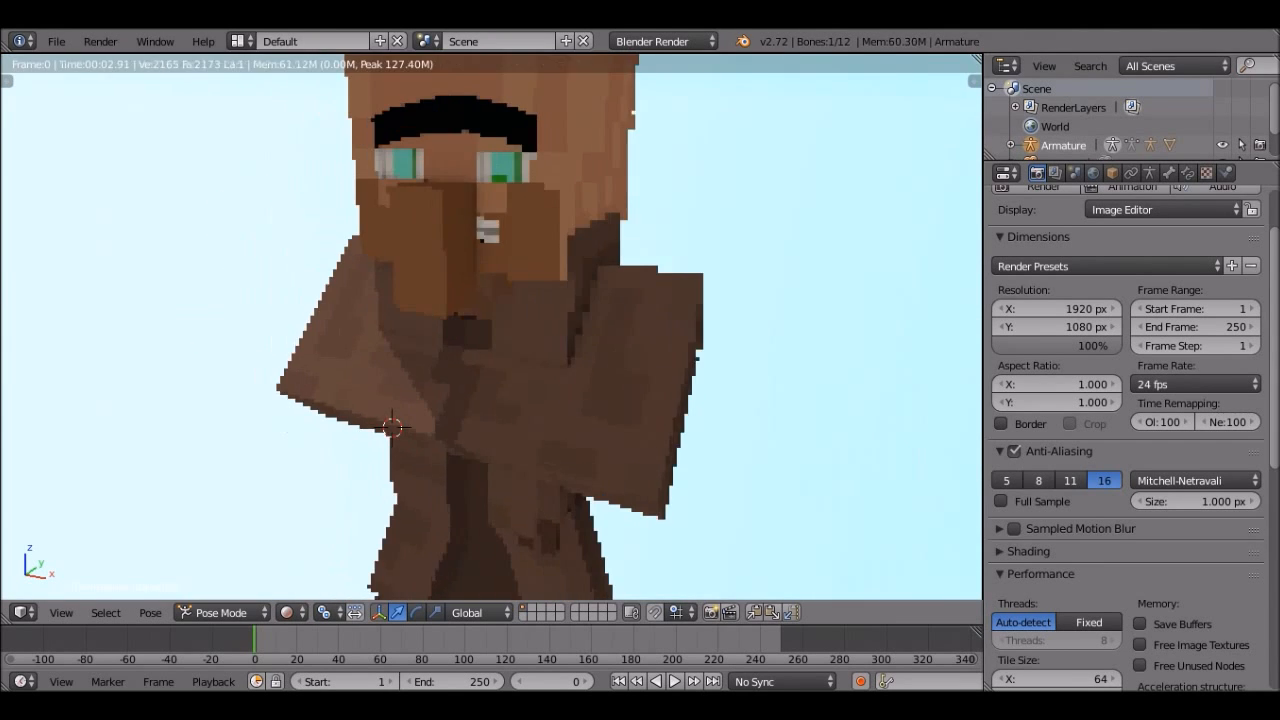
Rotate Bone.002 about -52° around the global X axis in the rendered view, and undo the rotation
key(r)
key(x)
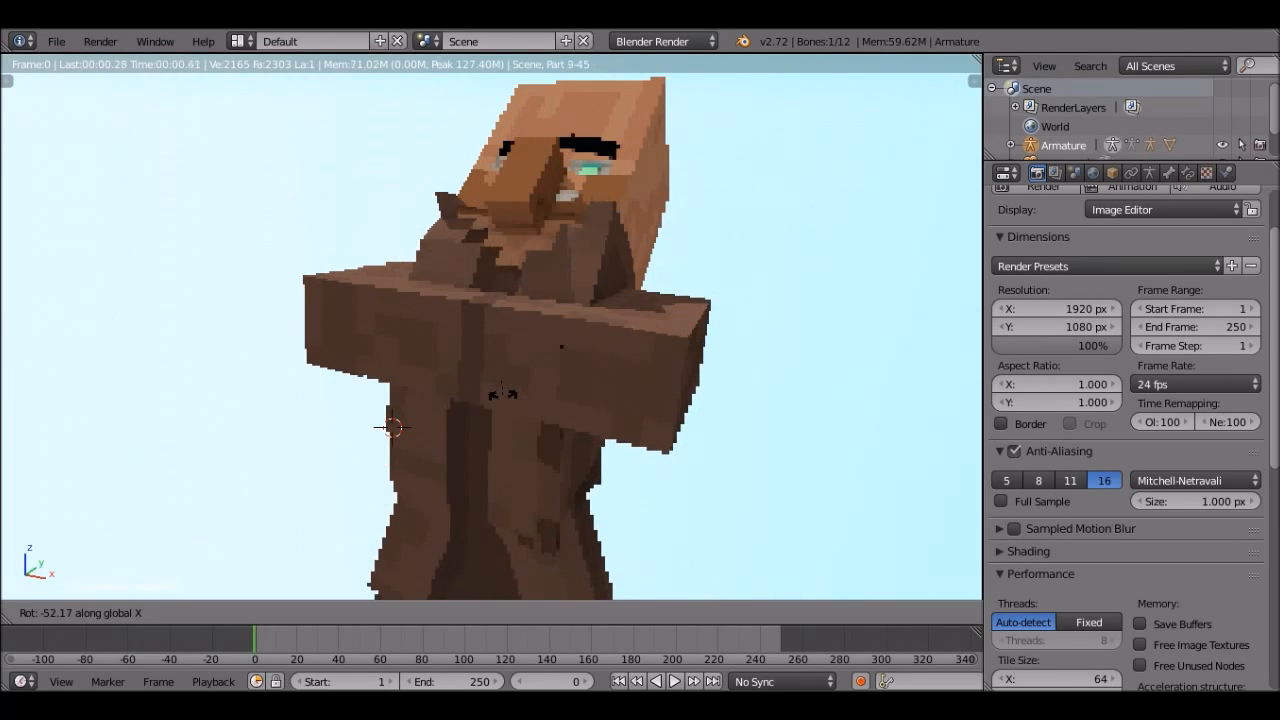
click(393, 427)
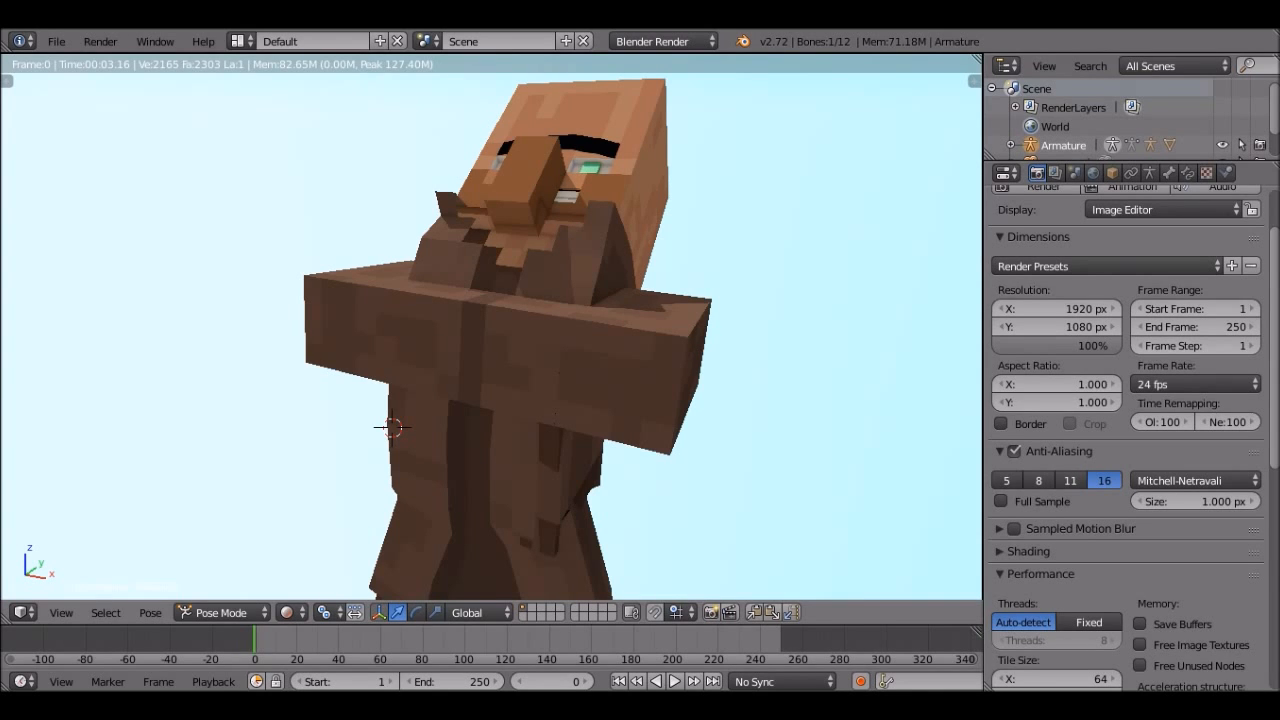
key(ctrl+z)
key(ctrl+z)
Return the viewport to solid shading
click(222, 612)
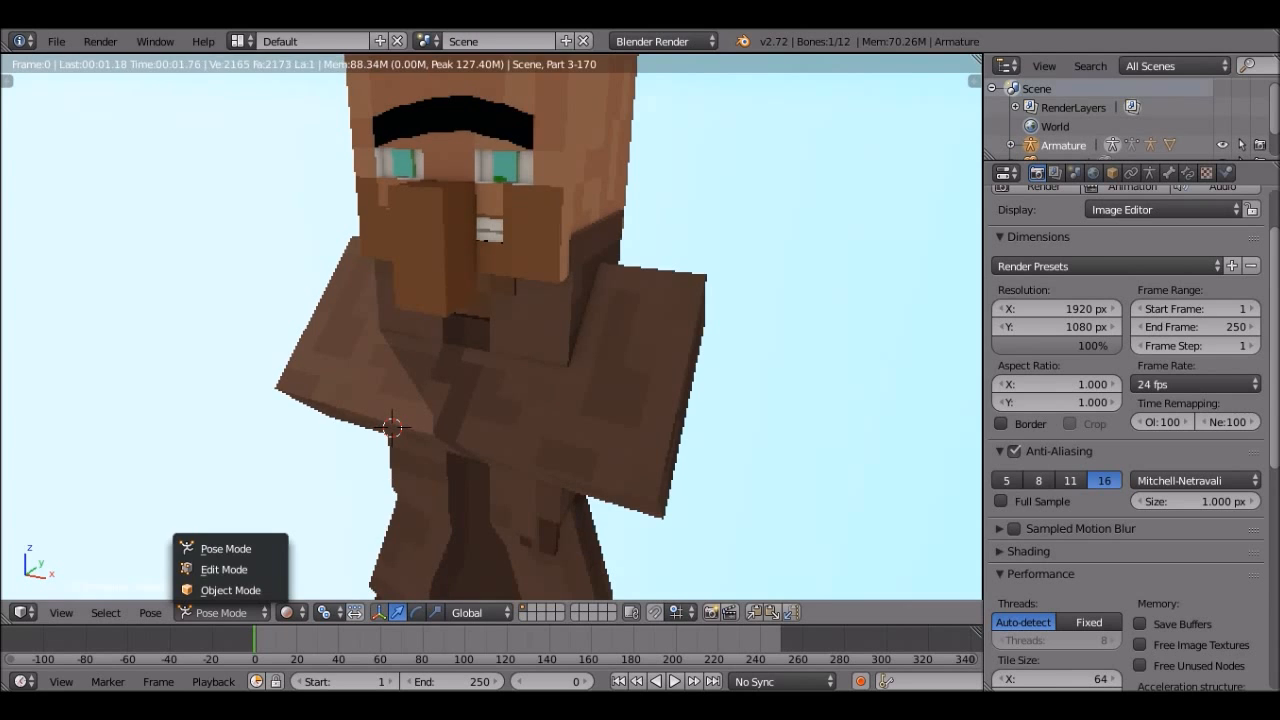
click(287, 612)
click(320, 549)
Try bending the upper body about 97° at Bone.002 in the right side view
key(KP_1)
key(KP_3)
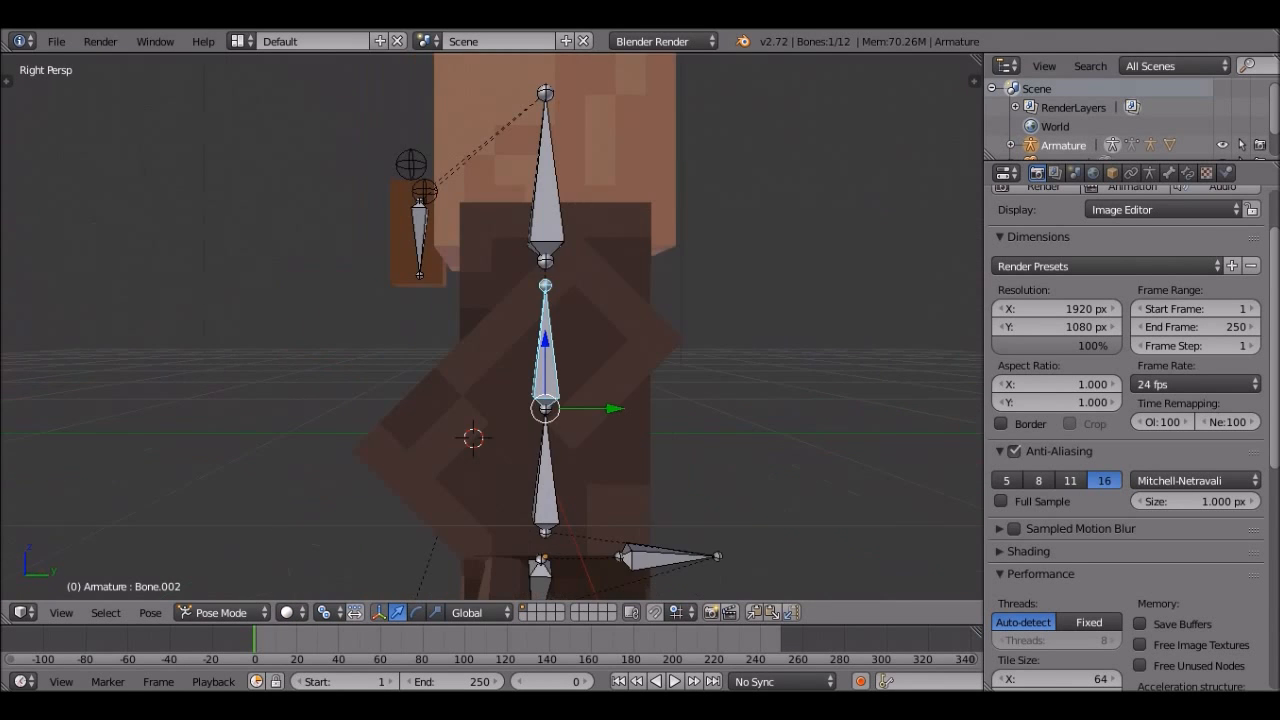
scroll(490, 330, down, 3)
key(r)
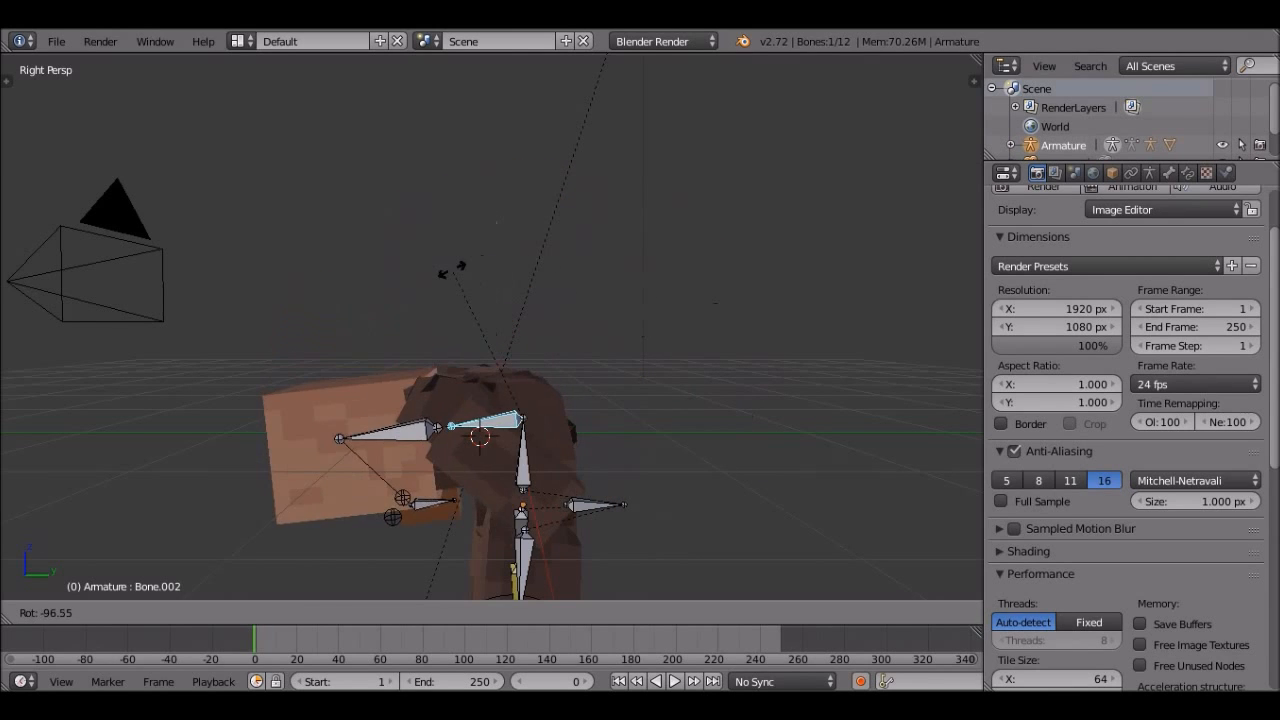
key(Escape)
middle_drag(490, 400, 410, 420)
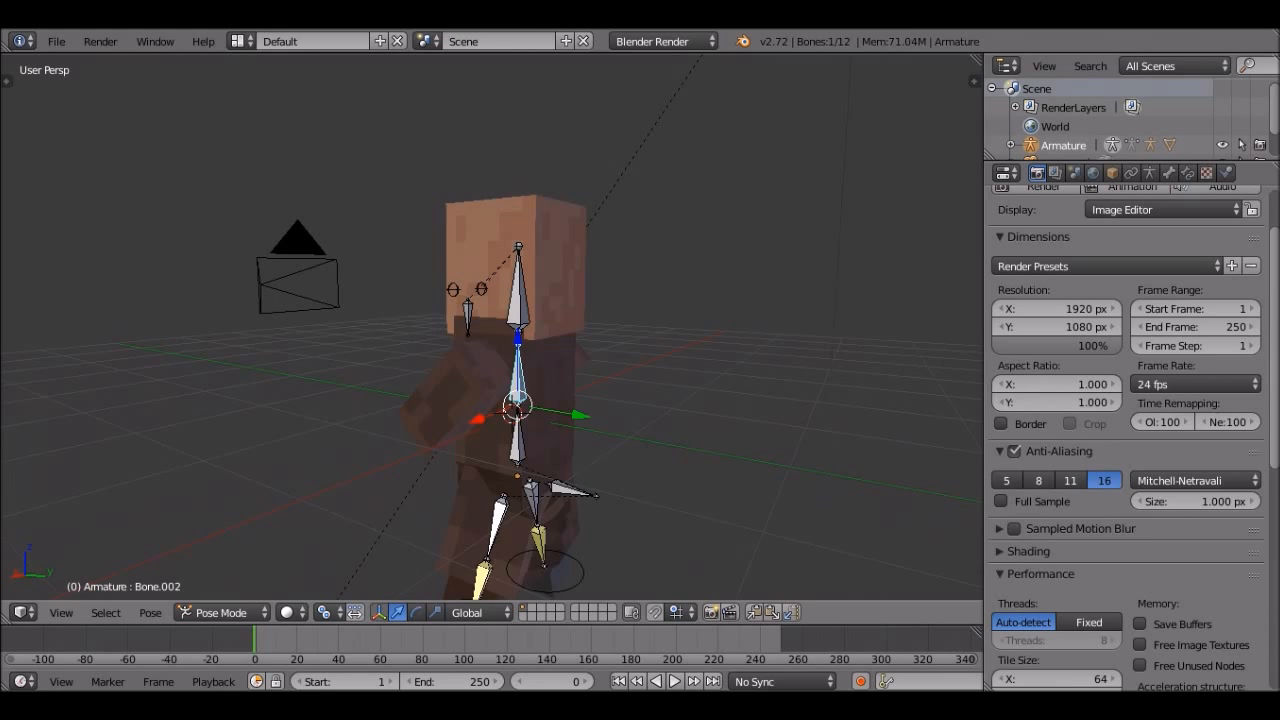
Select the arm bone, Bone.009, and try rotating it in the right side view
right_click(518, 388)
scroll(492, 330, up, 3)
key(KP_1)
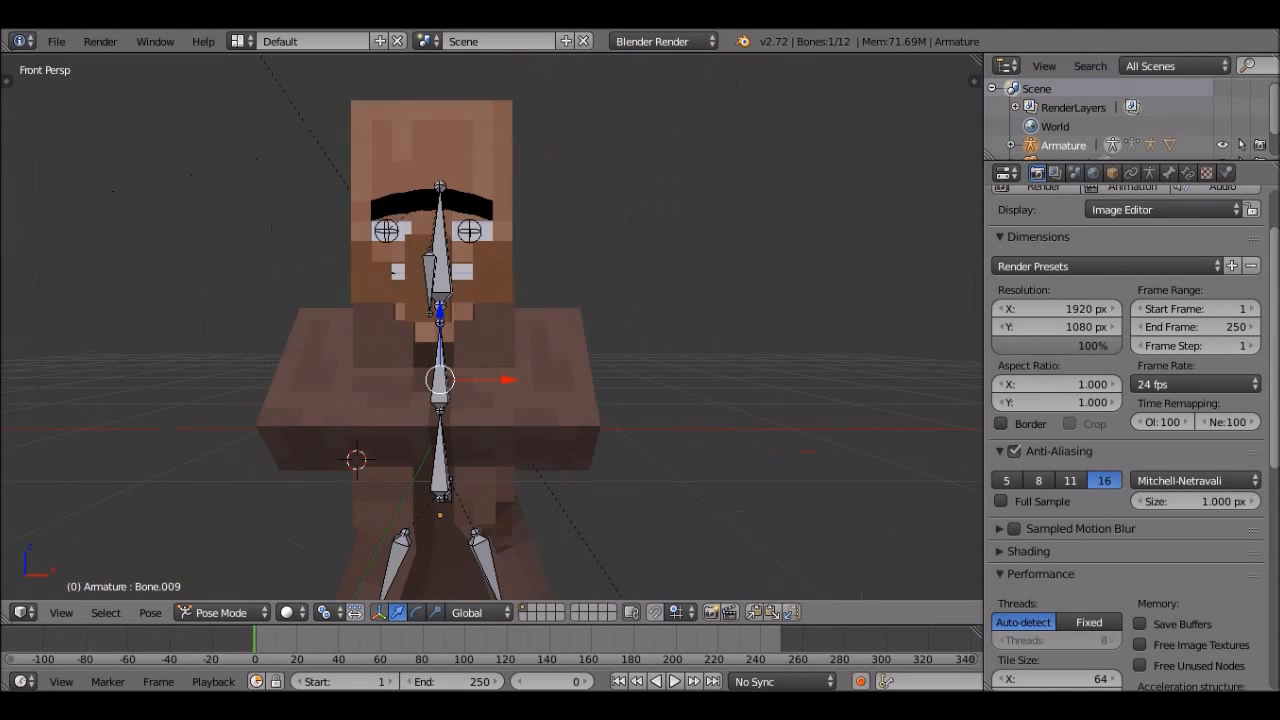
key(KP_3)
scroll(492, 326, up, 4)
scroll(492, 326, down, 3)
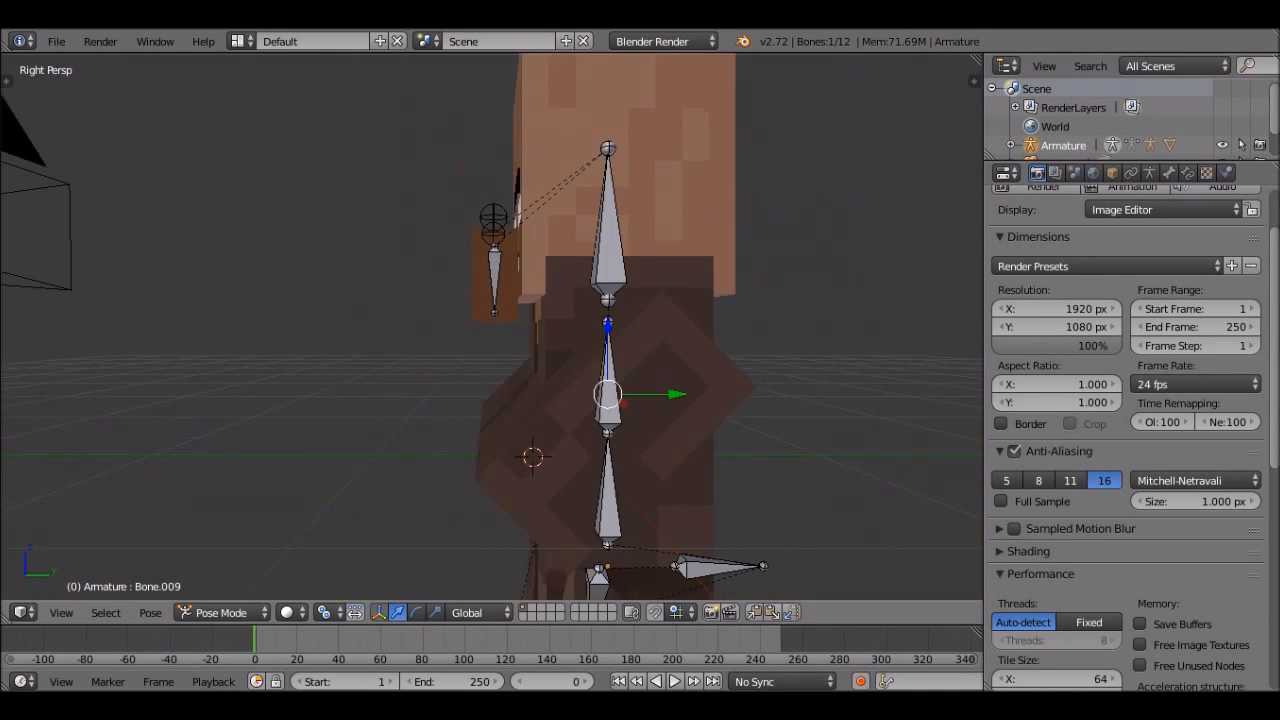
shift+middle_drag(606, 394, 565, 303)
key(r)
right_click(773, 283)
Try swinging the folded arms down and up by rotating Bone.009
shift+middle_drag(773, 283, 718, 373)
key(r)
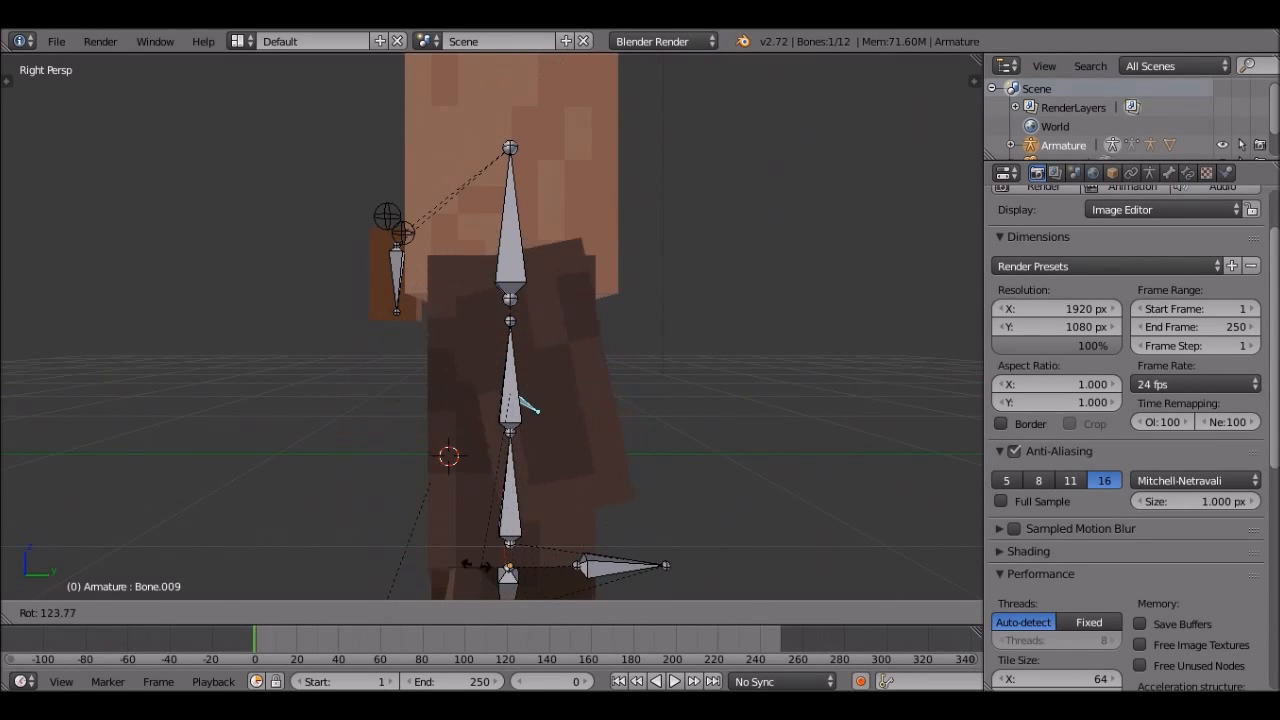
right_click(678, 298)
key(r)
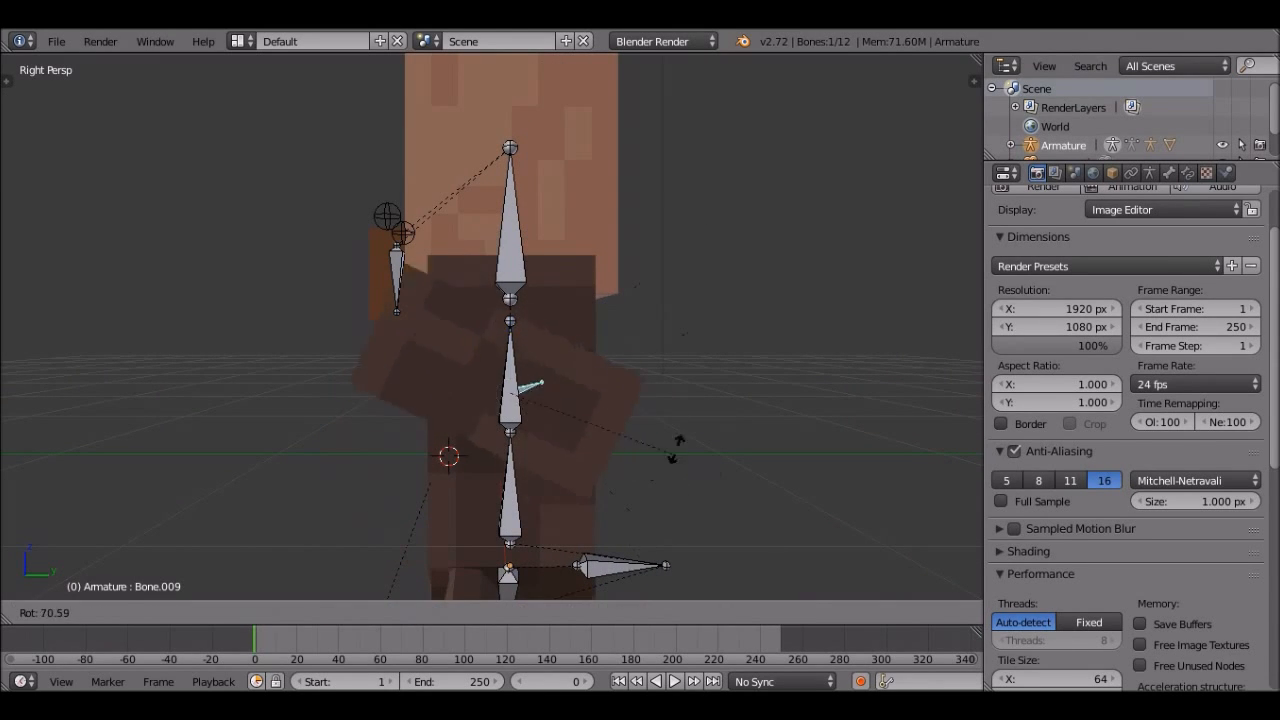
key(z)
right_click(262, 383)
Test further rotations of the arm bone Bone.009 and check the arms from an angled view and the right side
key(r)
click(723, 514)
middle_drag(723, 514, 942, 565)
key(KP_3)
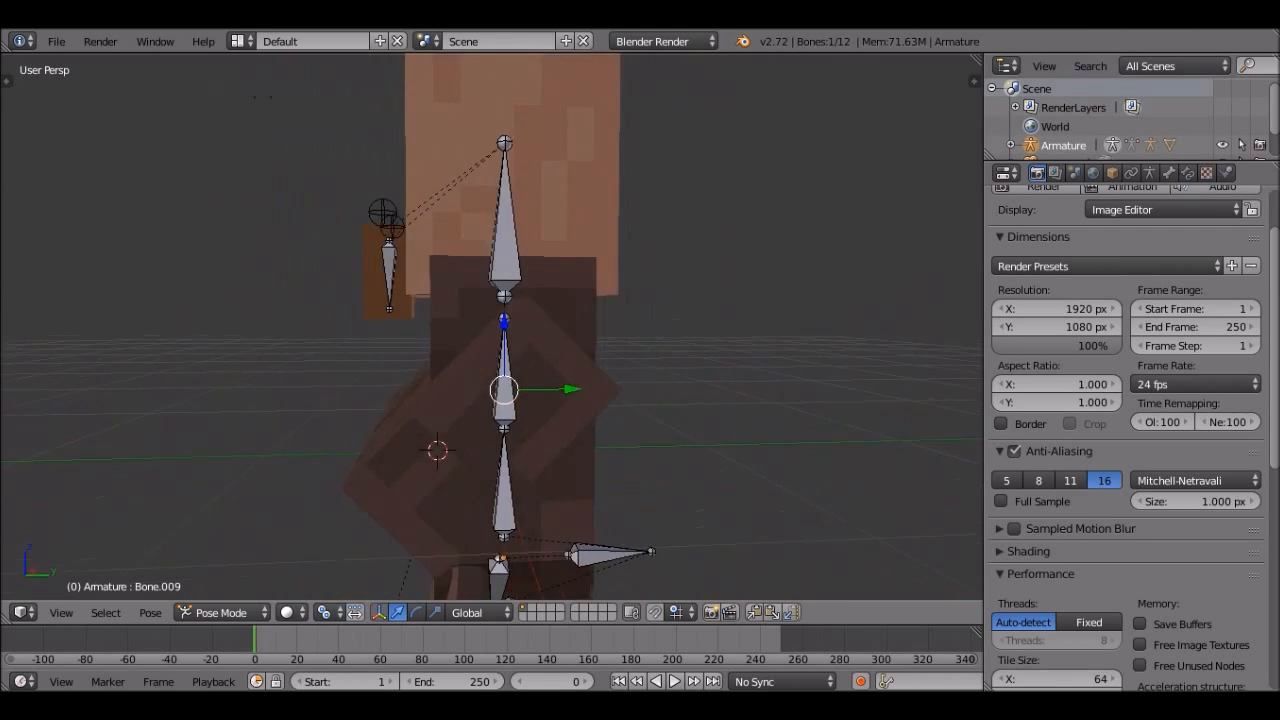
scroll(650, 450, up, 3)
key(r)
right_click(650, 365)
scroll(650, 365, down, 1)
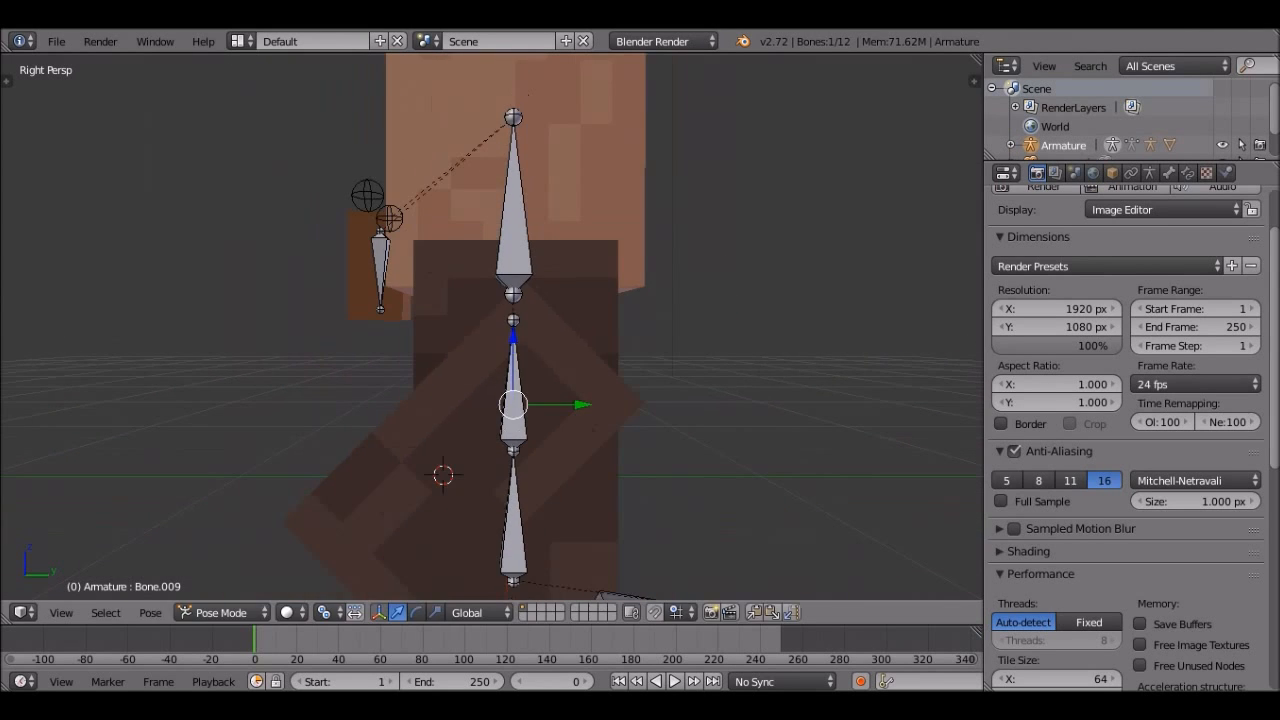
Leave Pose Mode for Object Mode and select the Villager mesh
key(ctrl+Tab)
right_click(672, 352)
right_drag(610, 340, 644, 400)
right_click(615, 345)
Examine the villager's folded arms, shoulders and neck from several angles, including the front and right views
middle_drag(615, 345, 838, 445)
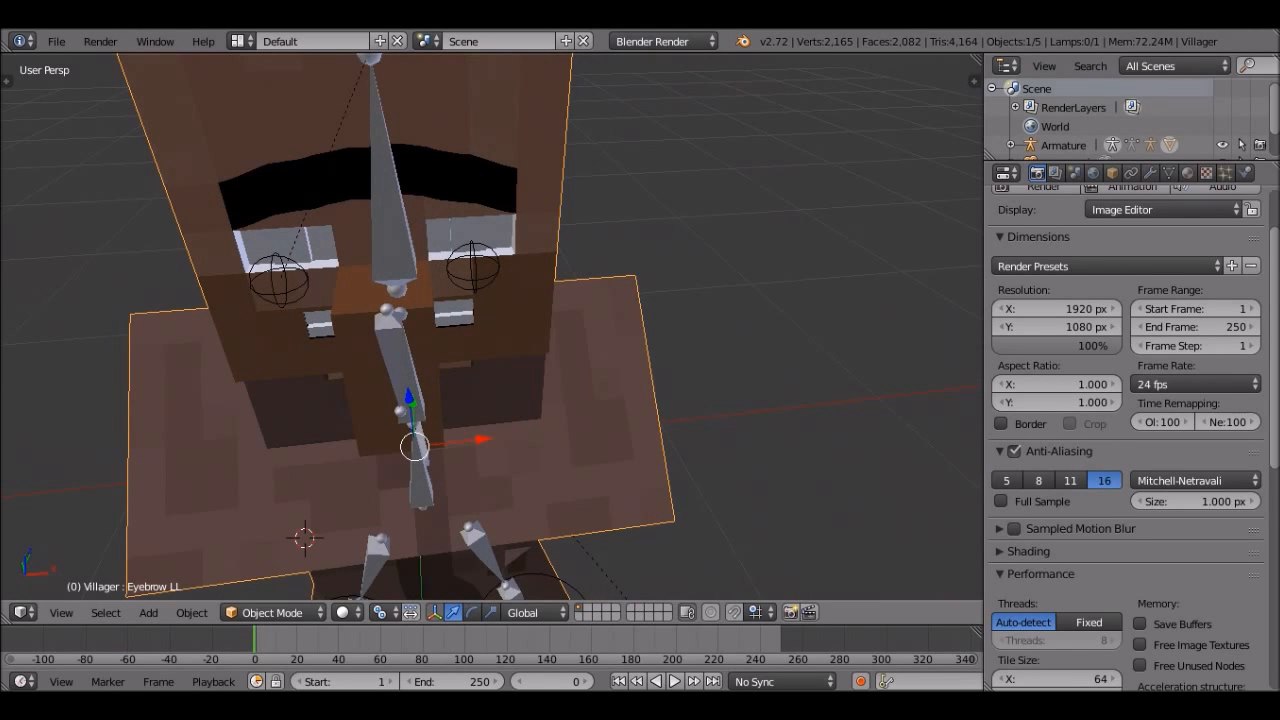
middle_drag(838, 445, 660, 442)
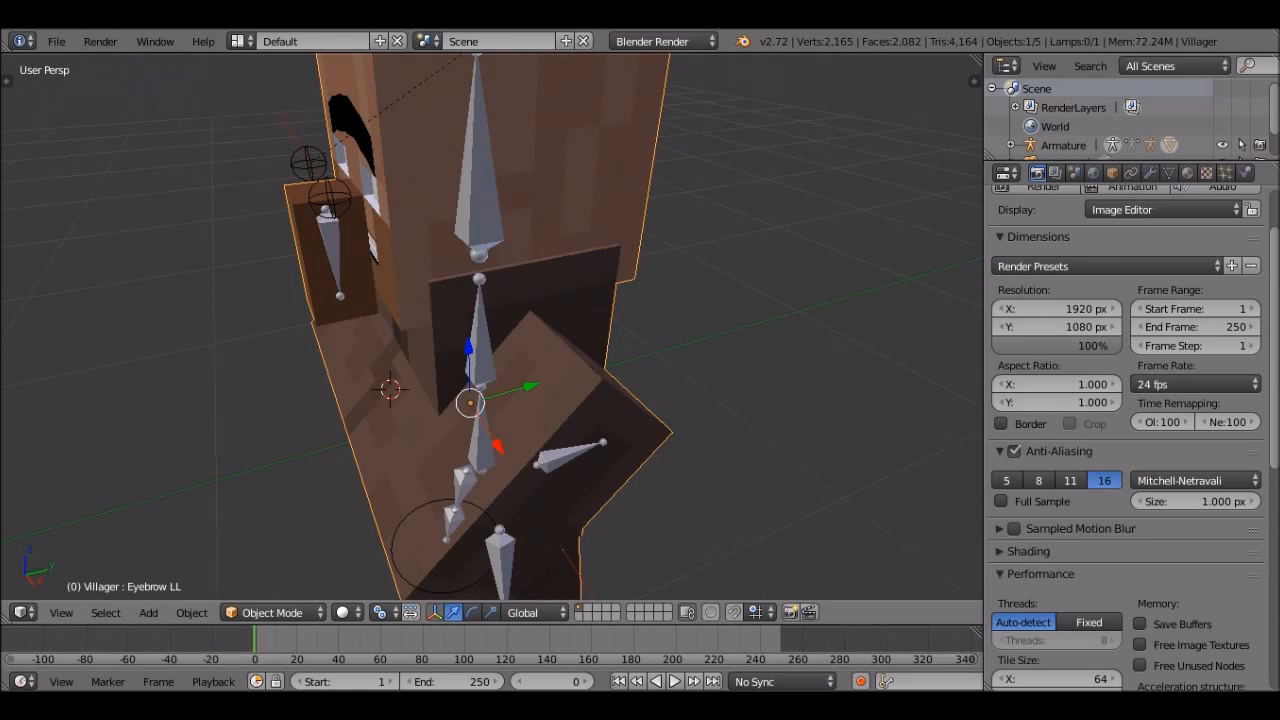
middle_drag(660, 442, 1046, 422)
key(KP_1)
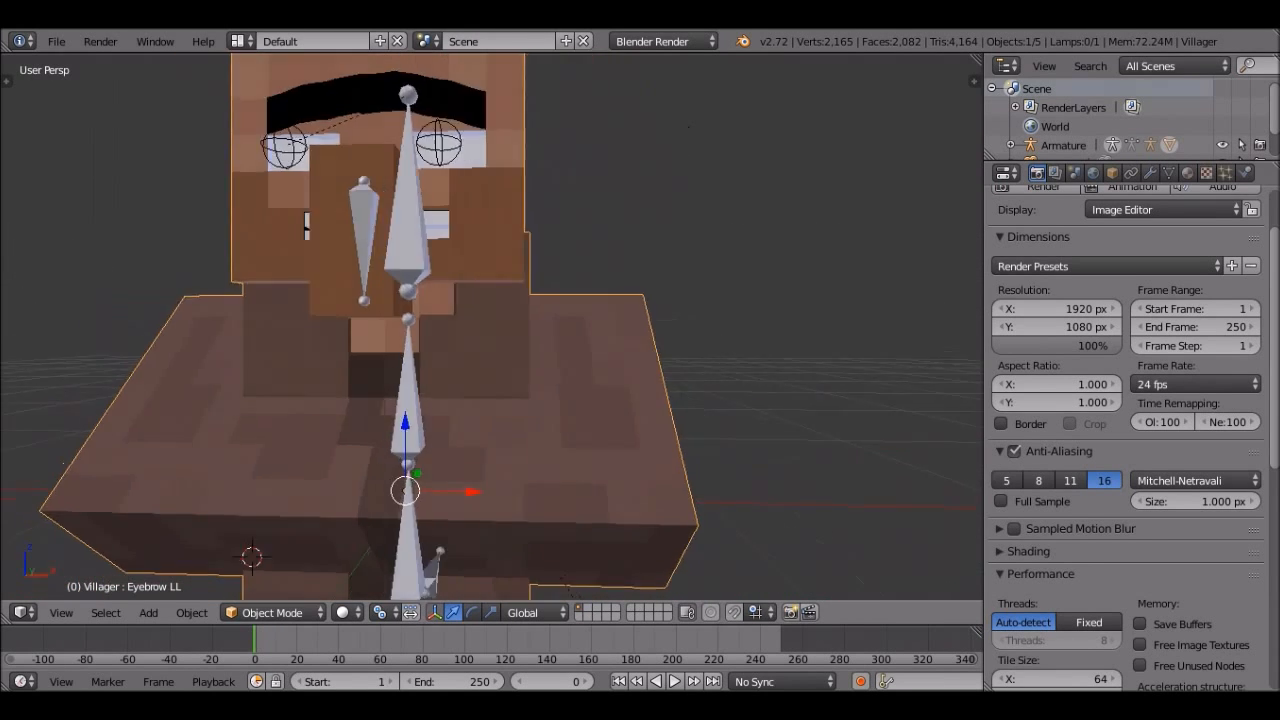
key(KP_3)
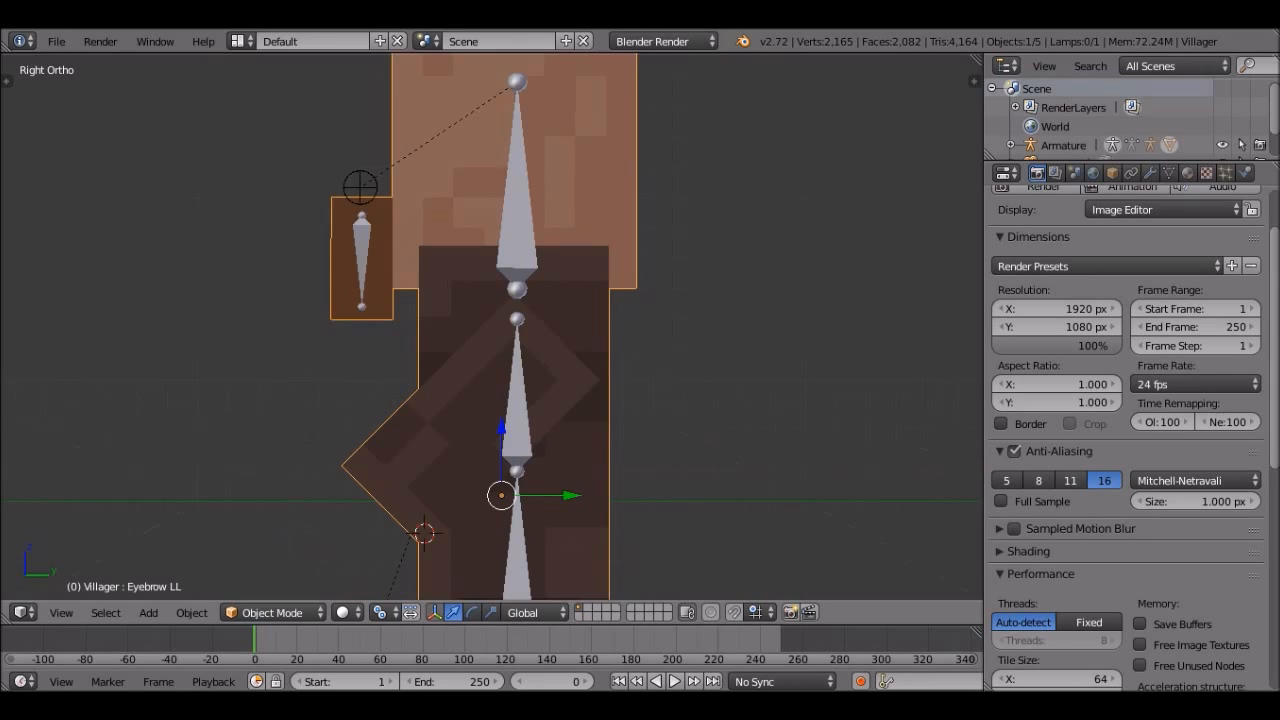
key(KP_1)
shift+middle_drag(405, 290, 503, 513)
Select the head bone, Bone.003, in Pose Mode and examine the head and neck from the front and right side
right_click(492, 250)
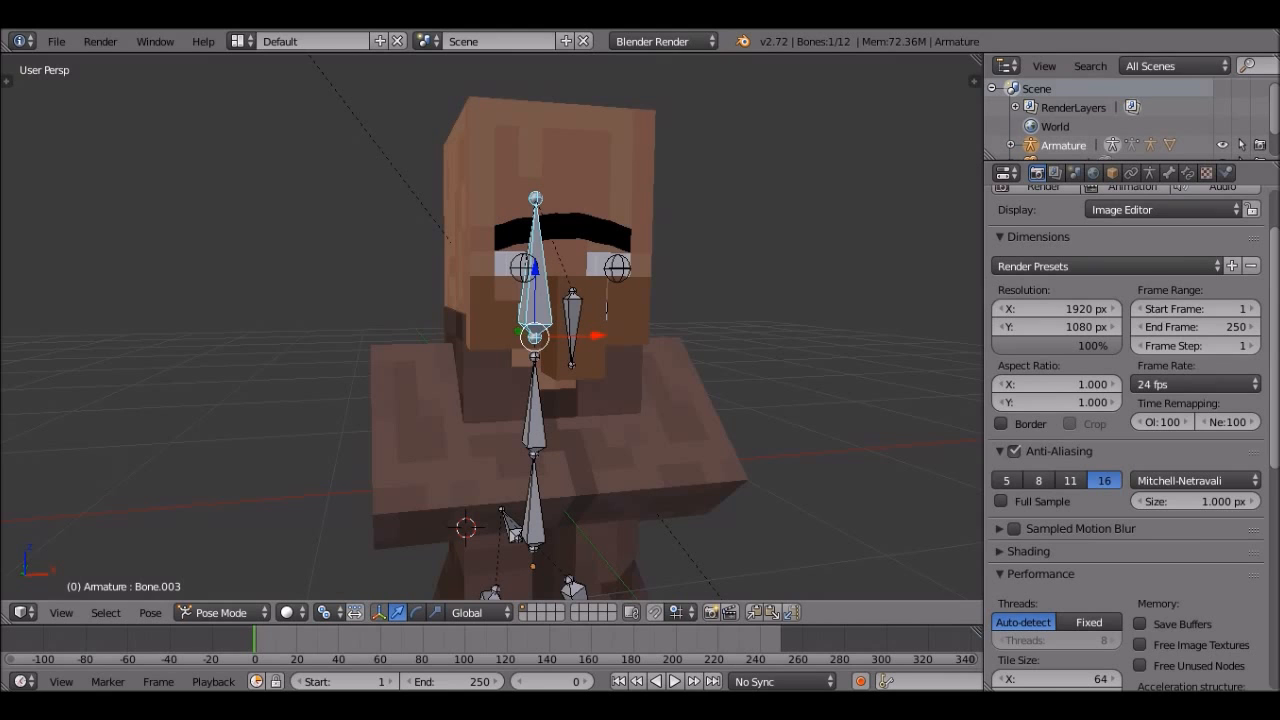
middle_drag(510, 527, 505, 562)
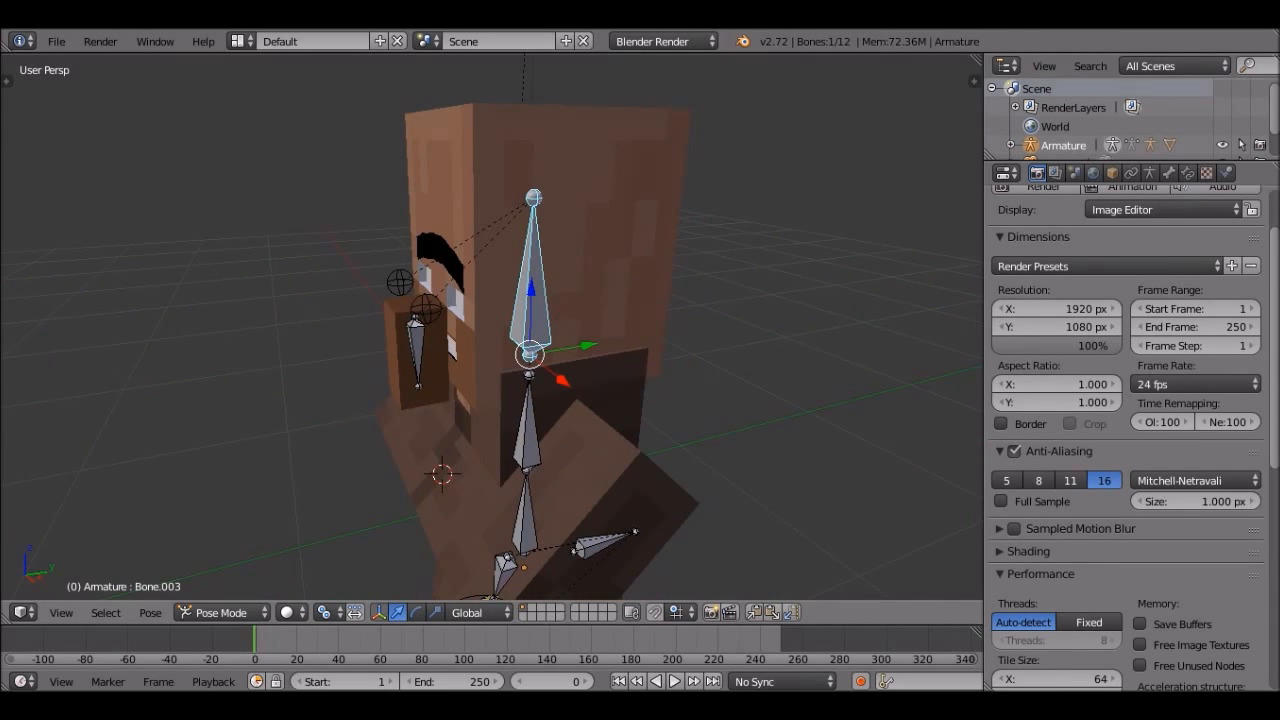
middle_drag(505, 562, 618, 548)
key(KP_3)
scroll(490, 327, up, 1)
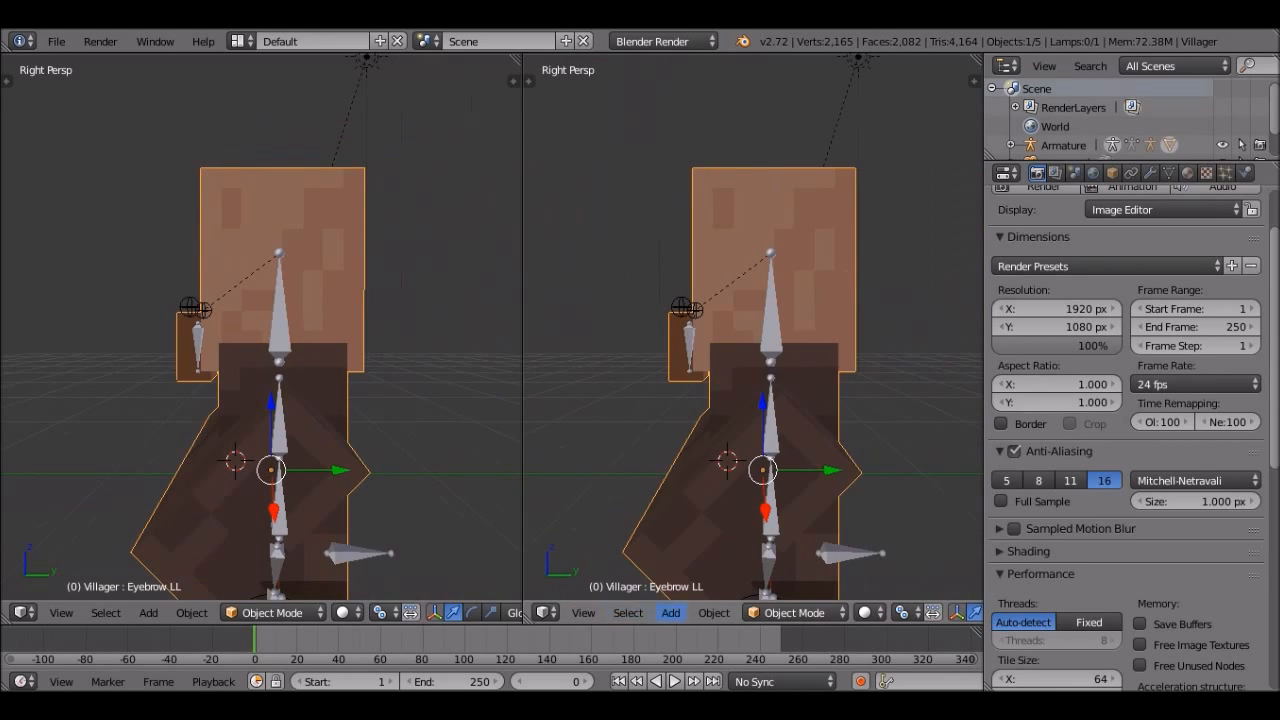
Change the second 3D view into a UV/Image Editor
click(545, 612)
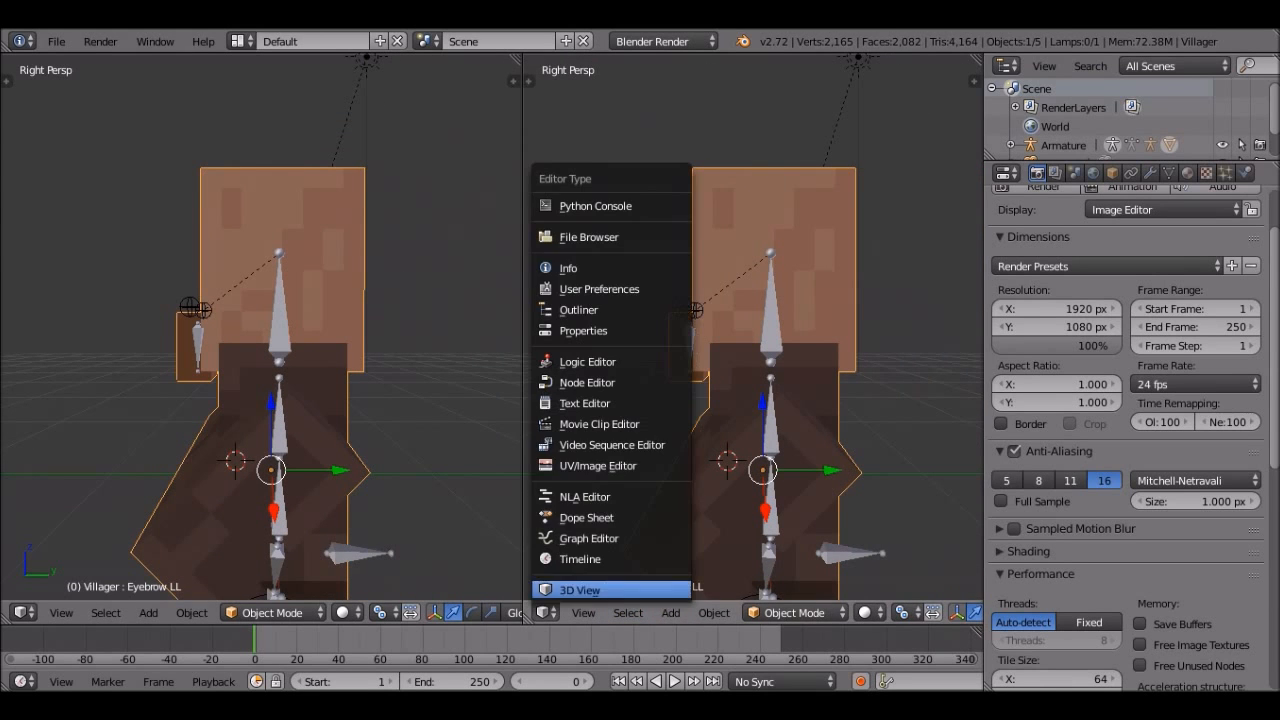
click(600, 464)
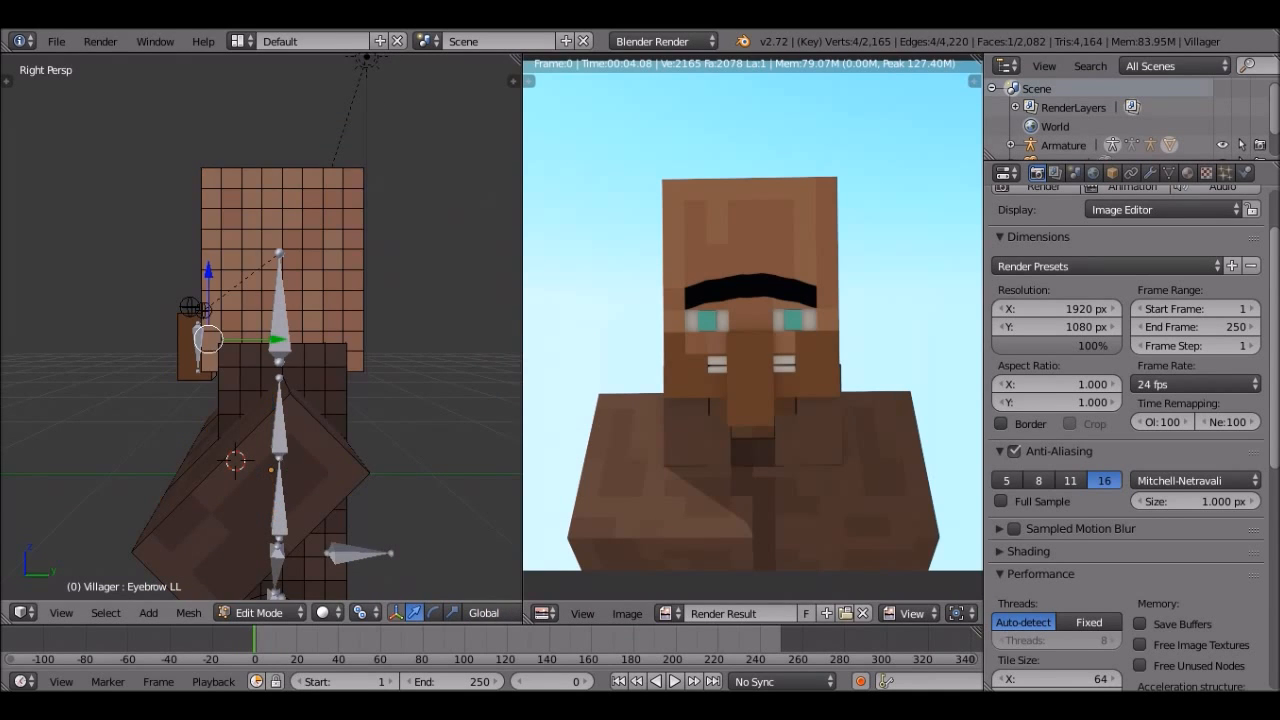
Select the whole villager mesh in Edit Mode and show the farmer.png texture in the UV/Image Editor
middle_drag(262, 327, 275, 345)
key(a)
key(a)
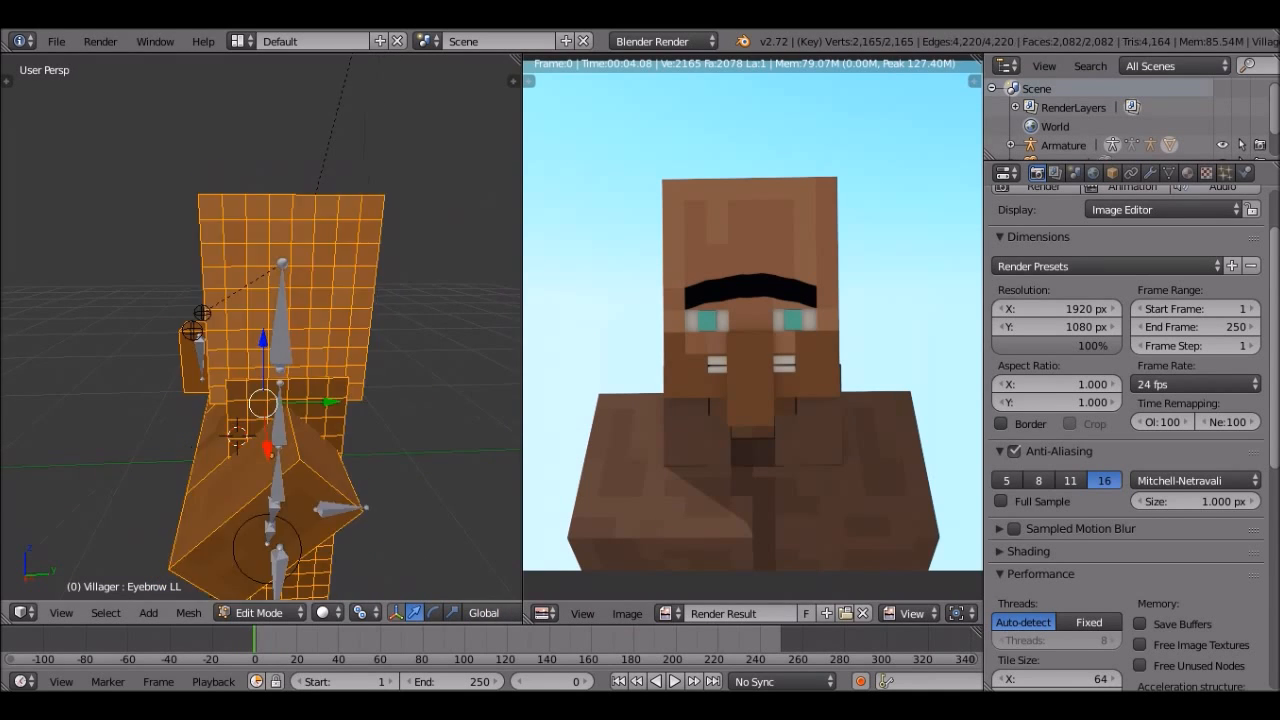
scroll(262, 327, down, 5)
click(665, 613)
click(700, 400)
Examine the face texture and the small brown, white and black swatches in the farmer.png UV layout
scroll(750, 320, up, 7)
scroll(708, 230, up, 4)
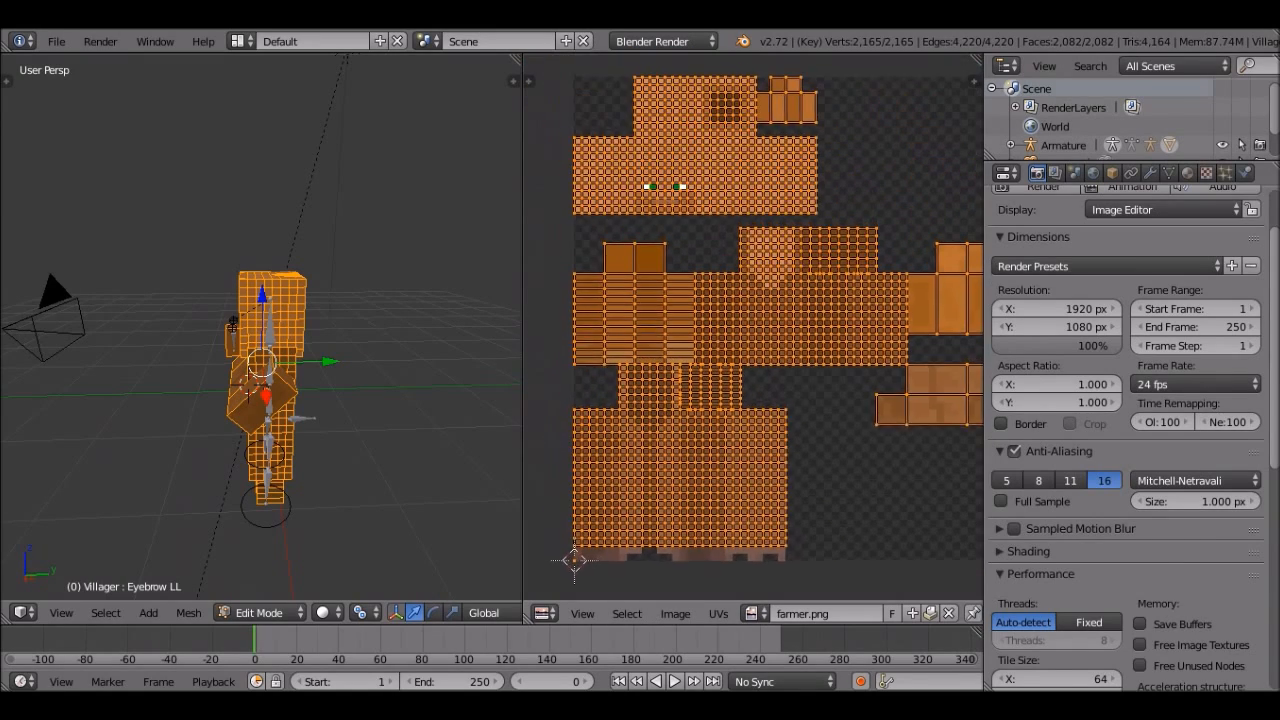
scroll(621, 141, up, 6)
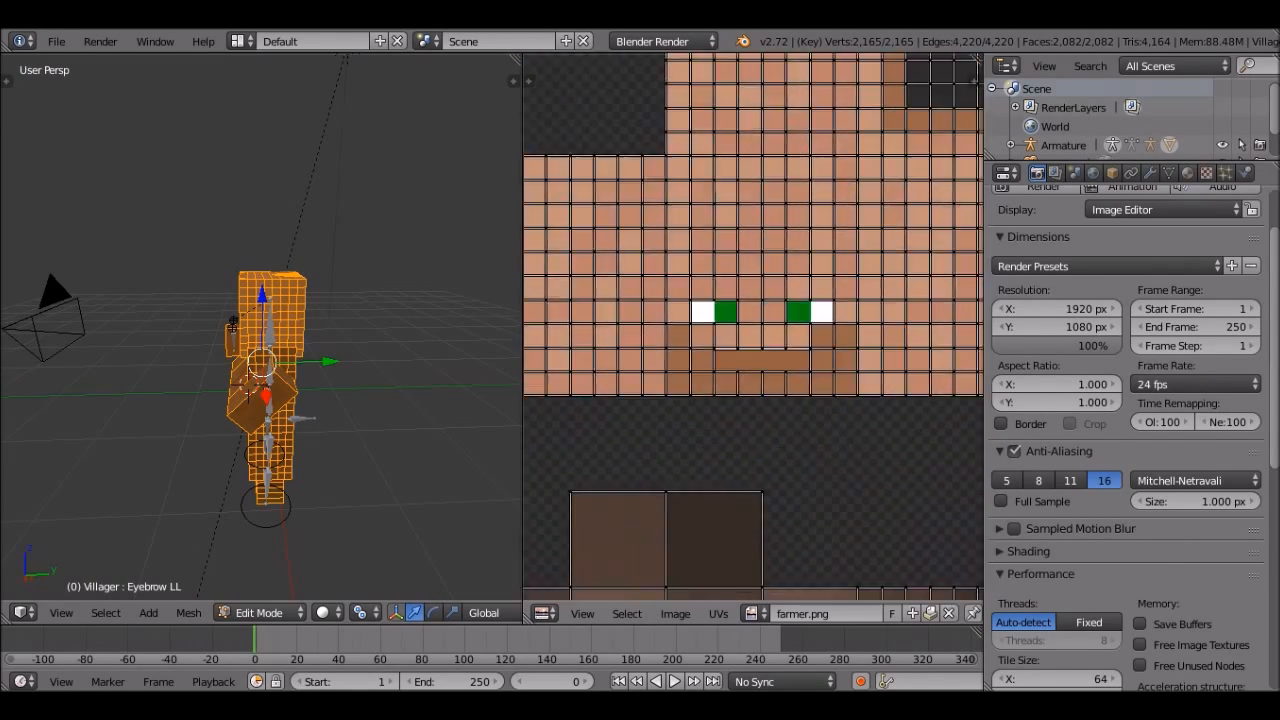
scroll(747, 330, up, 1)
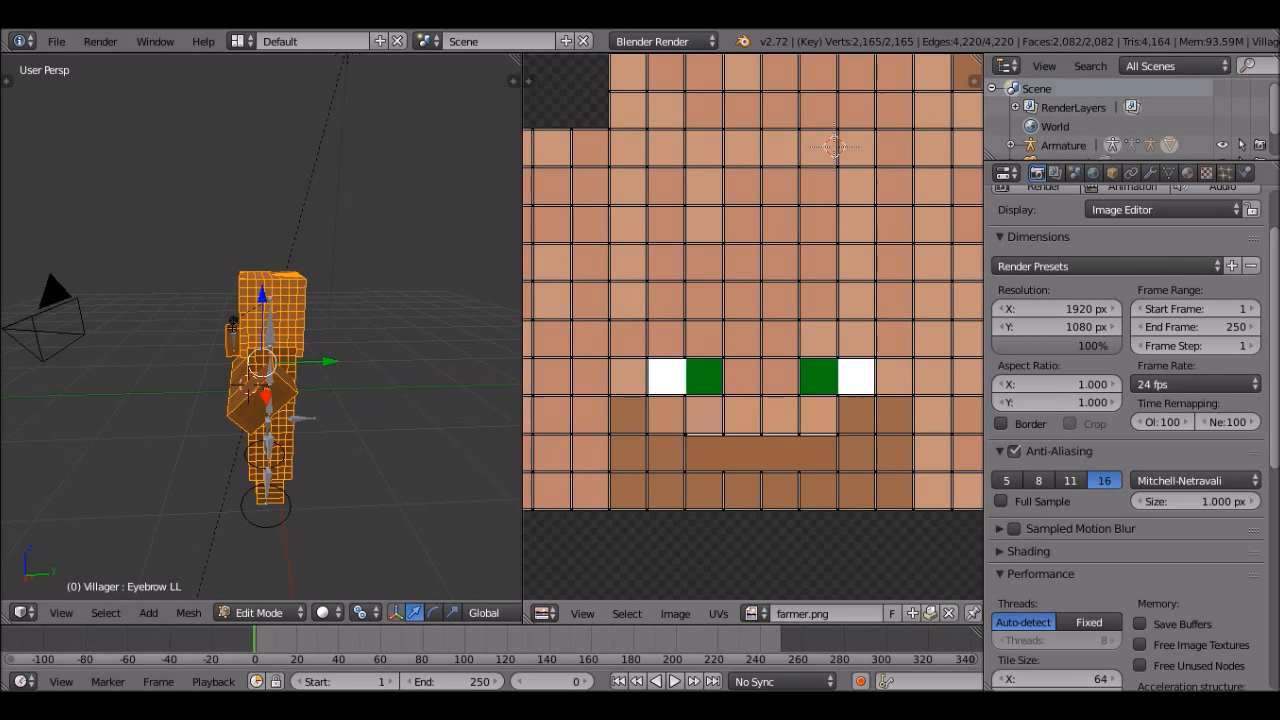
scroll(906, 357, down, 8)
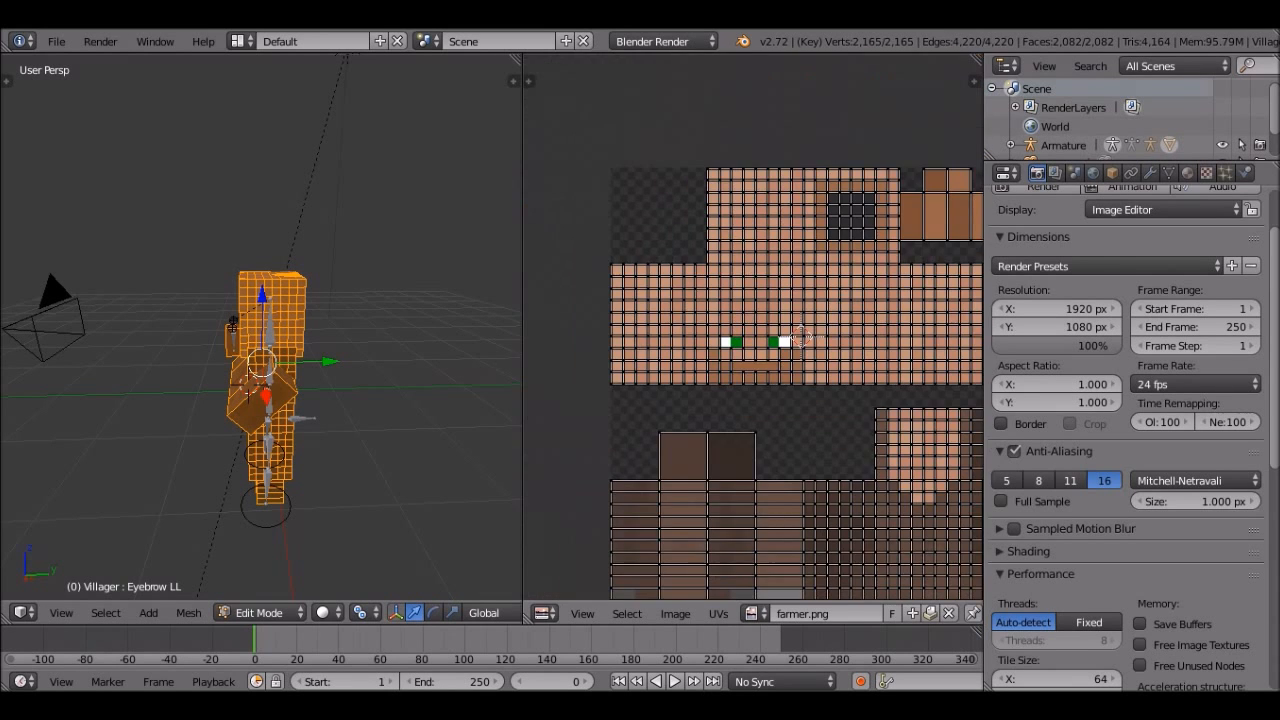
scroll(681, 215, up, 7)
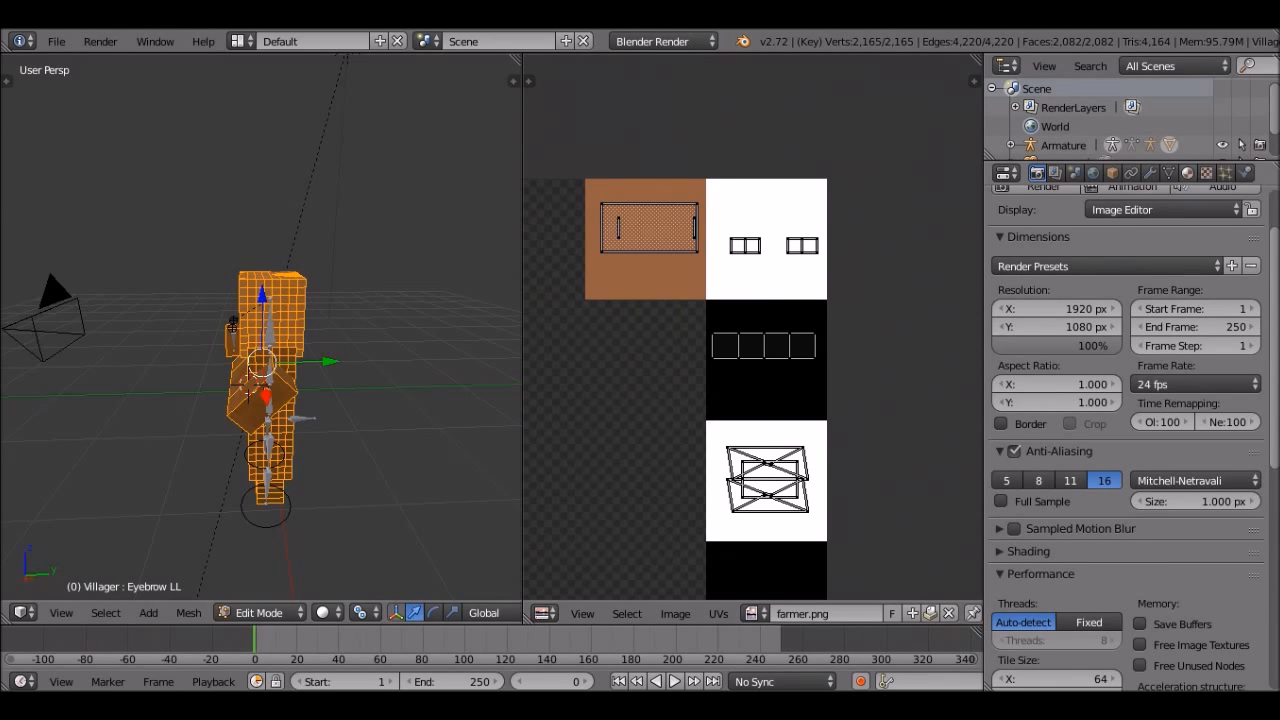
Show the villager's material slots and select the front face of one iris in Edit Mode
click(1187, 173)
middle_drag(150, 385, 262, 390)
scroll(262, 390, up, 7)
scroll(262, 326, up, 5)
middle_drag(262, 326, 228, 291)
key(Tab)
scroll(228, 291, up, 4)
key(Tab)
key(Tab)
key(Tab)
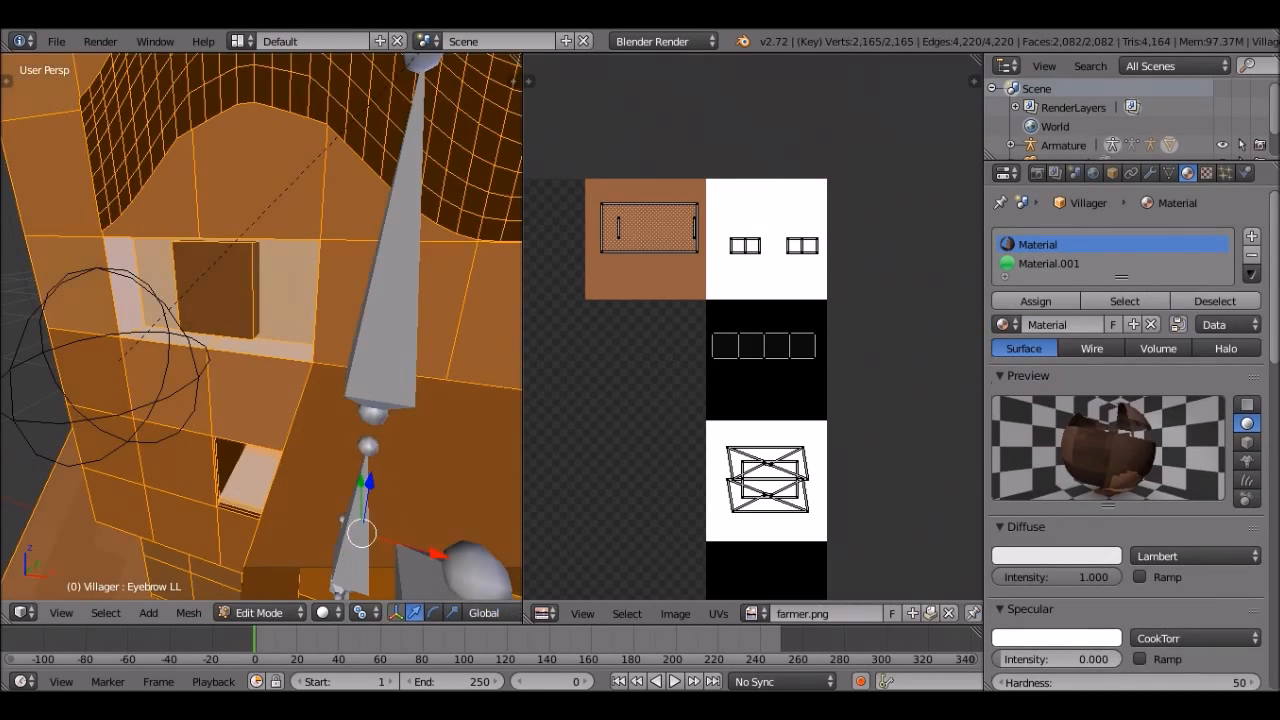
right_click(212, 291)
scroll(754, 327, down, 7)
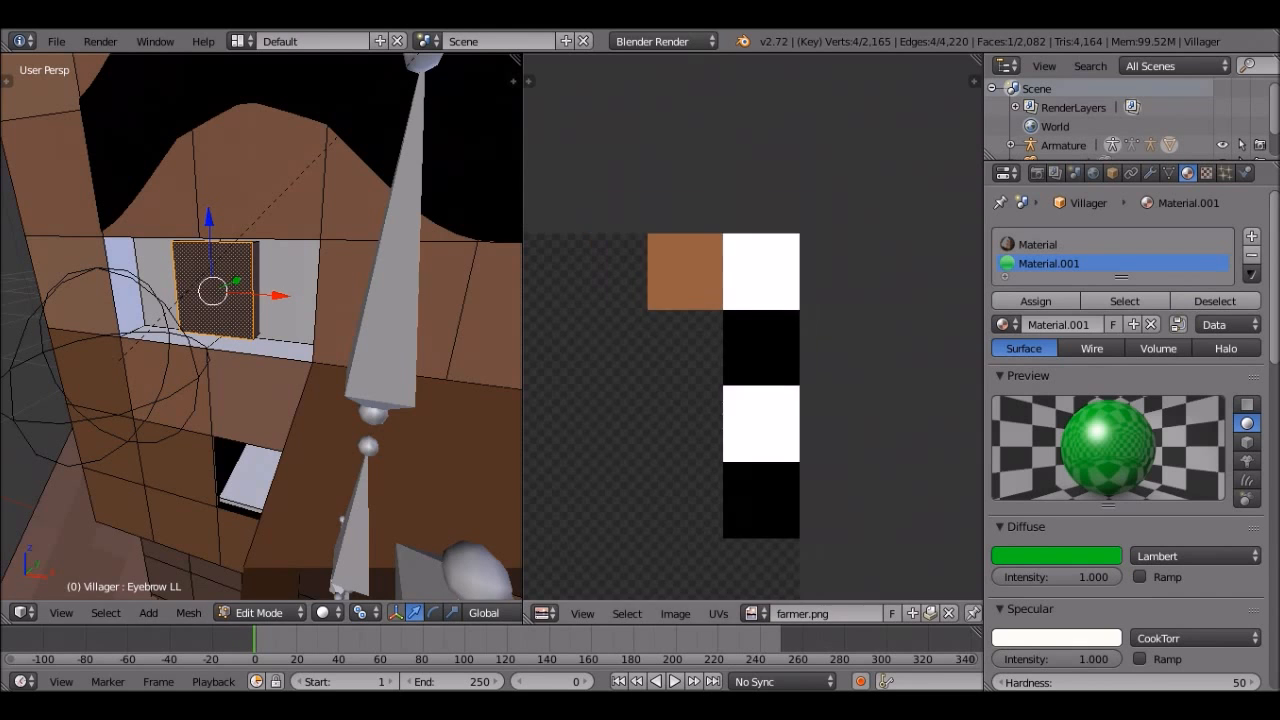
Return to Object Mode and examine the villager's eyes alongside the colour swatches of farmer.png
key(Tab)
scroll(261, 326, down, 4)
middle_drag(261, 326, 165, 350)
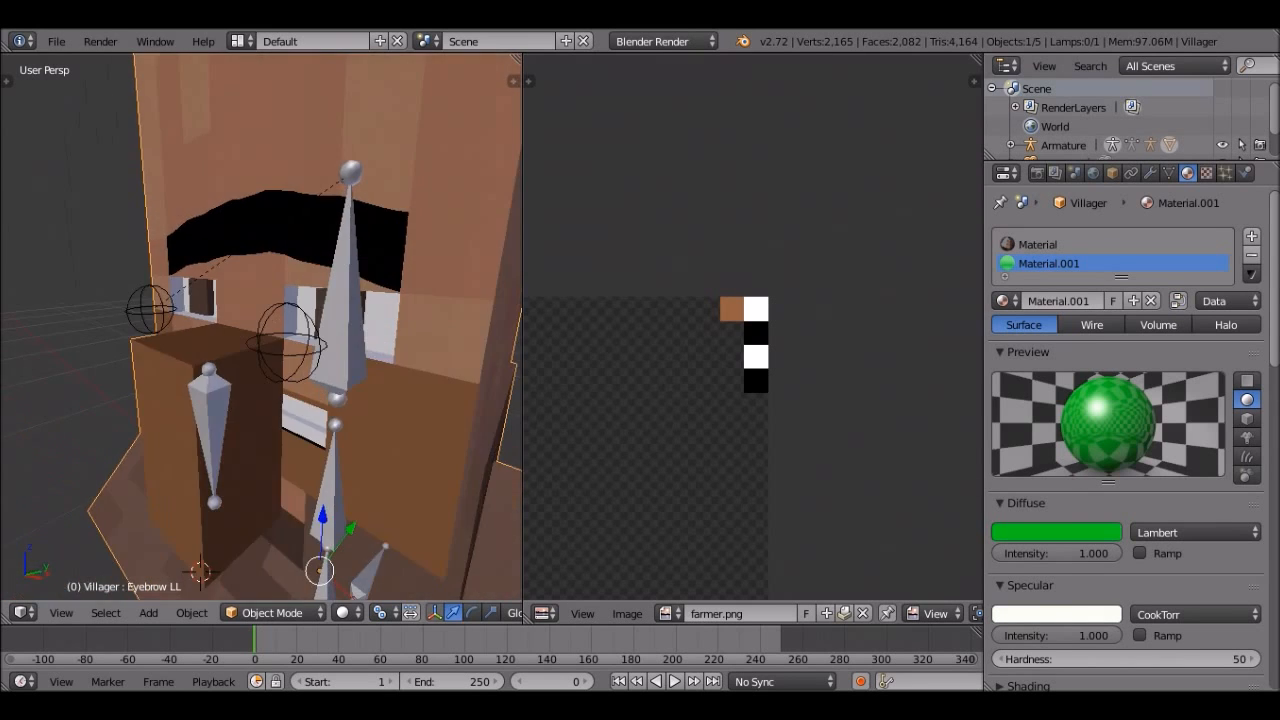
scroll(261, 326, up, 6)
scroll(261, 326, down, 7)
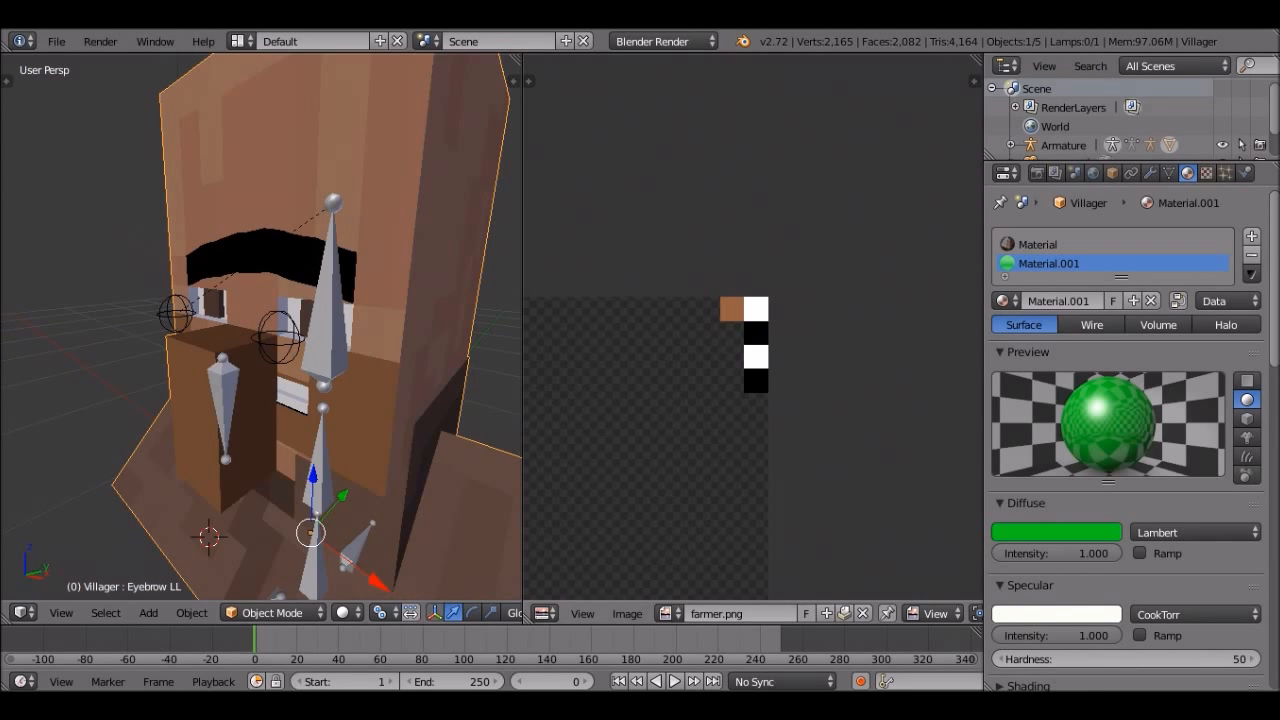
scroll(261, 326, up, 5)
middle_drag(261, 326, 300, 420)
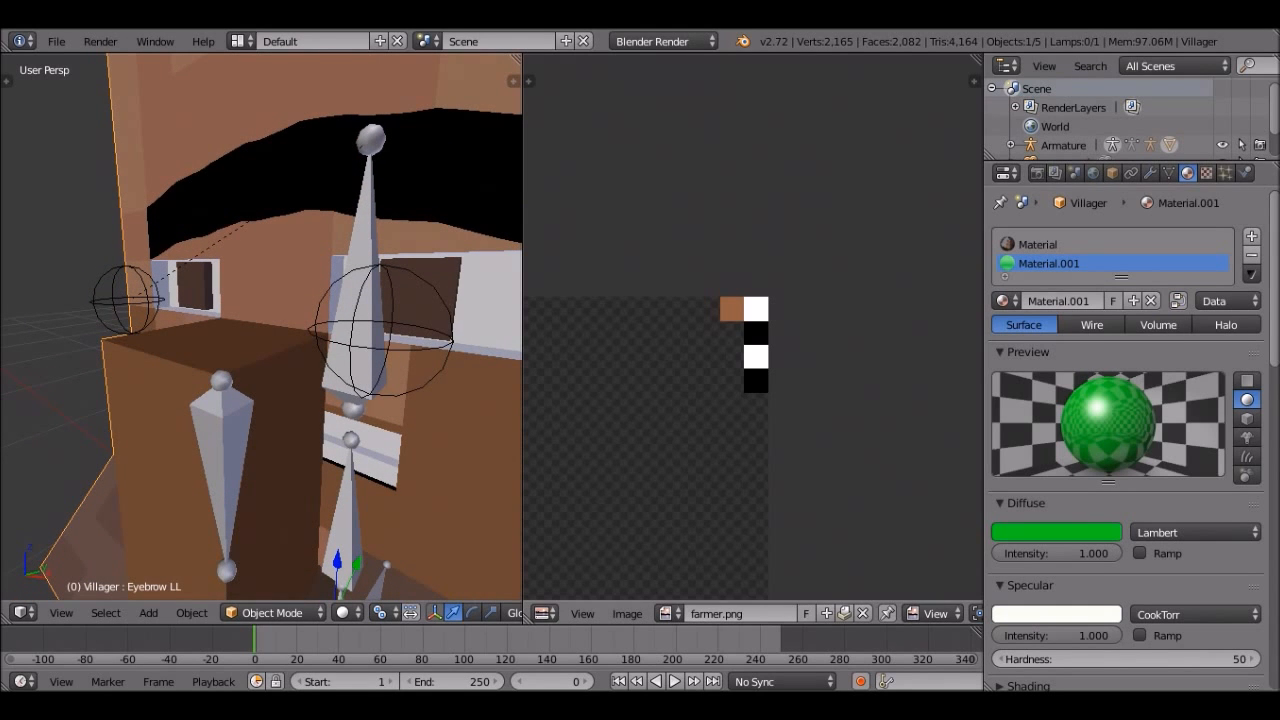
scroll(754, 326, up, 7)
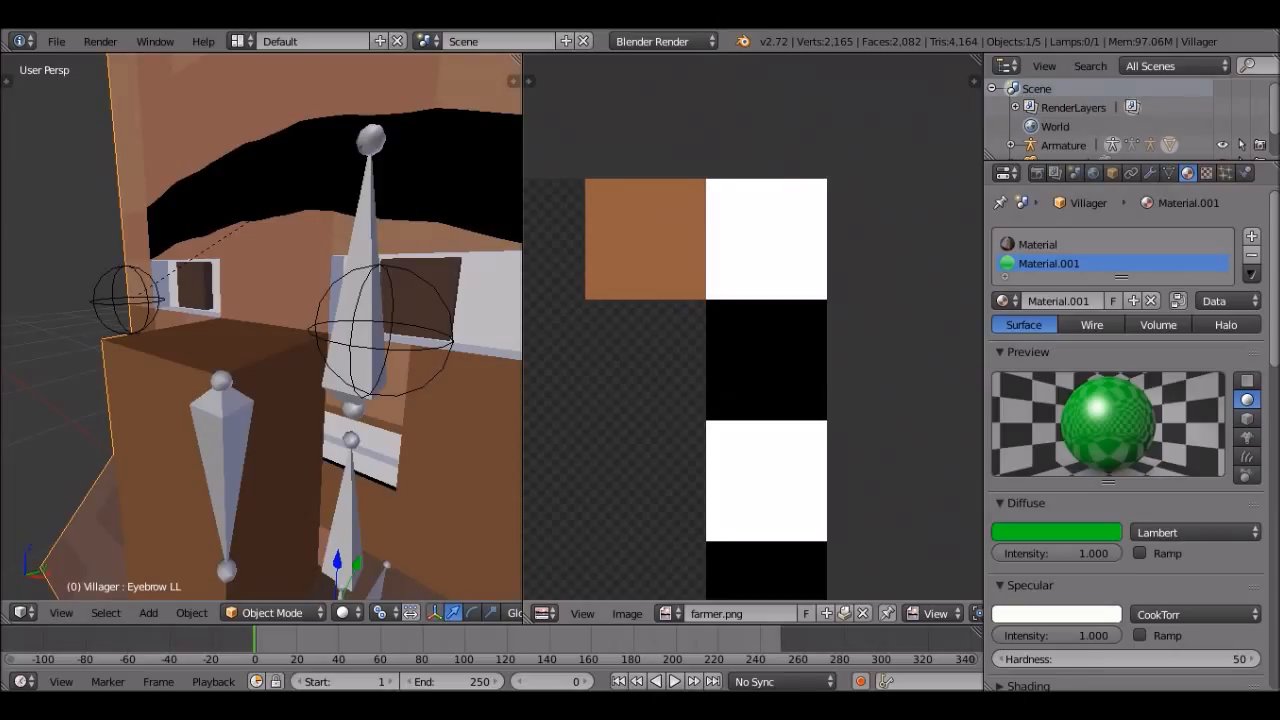
scroll(754, 326, down, 8)
scroll(754, 326, up, 4)
Merge the image editor area into the 3D view and bring the villager's whole face into view
drag(515, 60, 640, 62)
scroll(492, 326, down, 5)
middle_drag(492, 326, 560, 326)
scroll(492, 326, up, 2)
Save the file and rename the green material Material.001 as Eyes
key(ctrl+s)
key(Return)
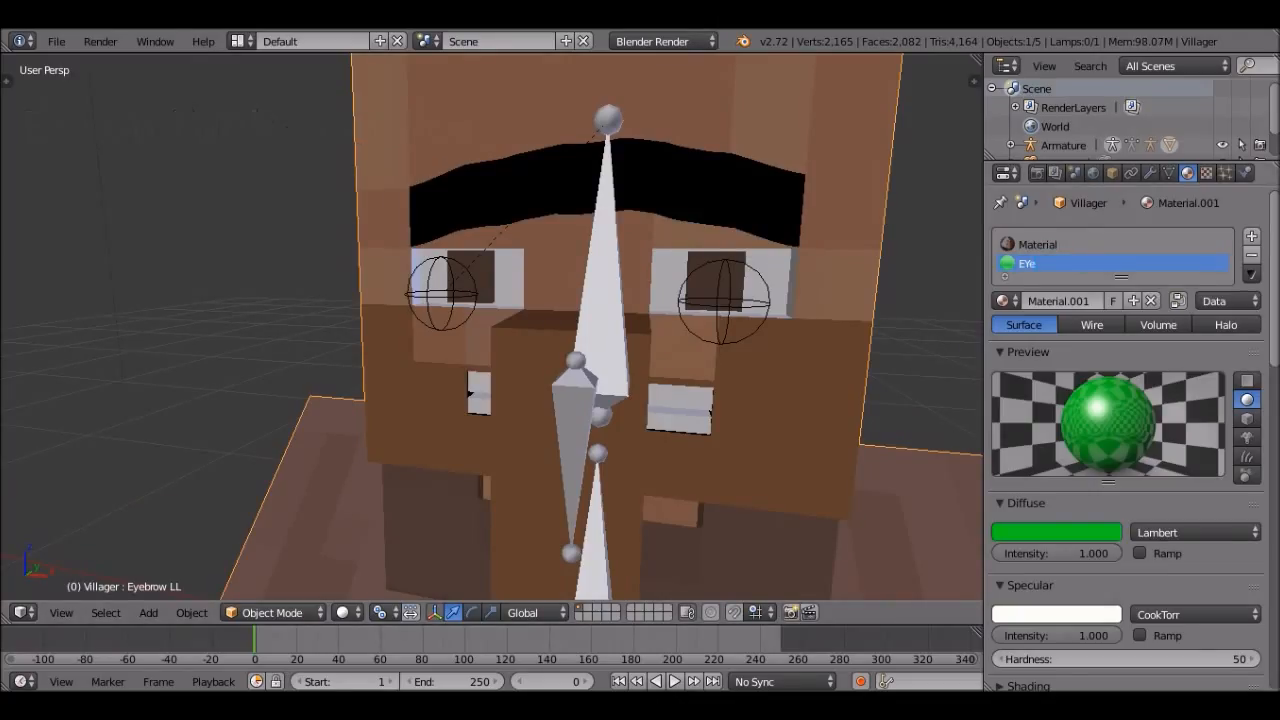
text(s)
key(Return)
Rename the first material slot, Material, as Body and save the file
click(1037, 244)
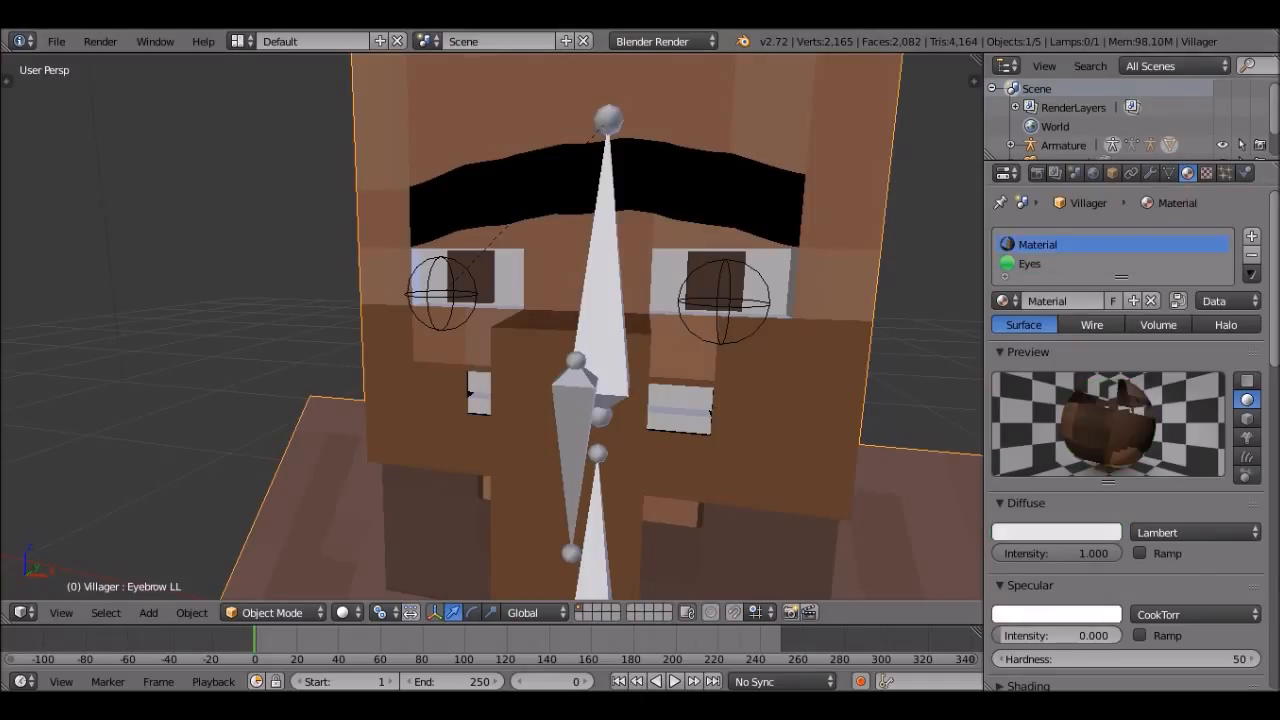
key(Return)
key(ctrl+s)
key(Return)
Select the armature's head bone, Bone.003, and inspect the head from the camera and right views
scroll(615, 326, down, 4)
middle_drag(640, 360, 480, 320)
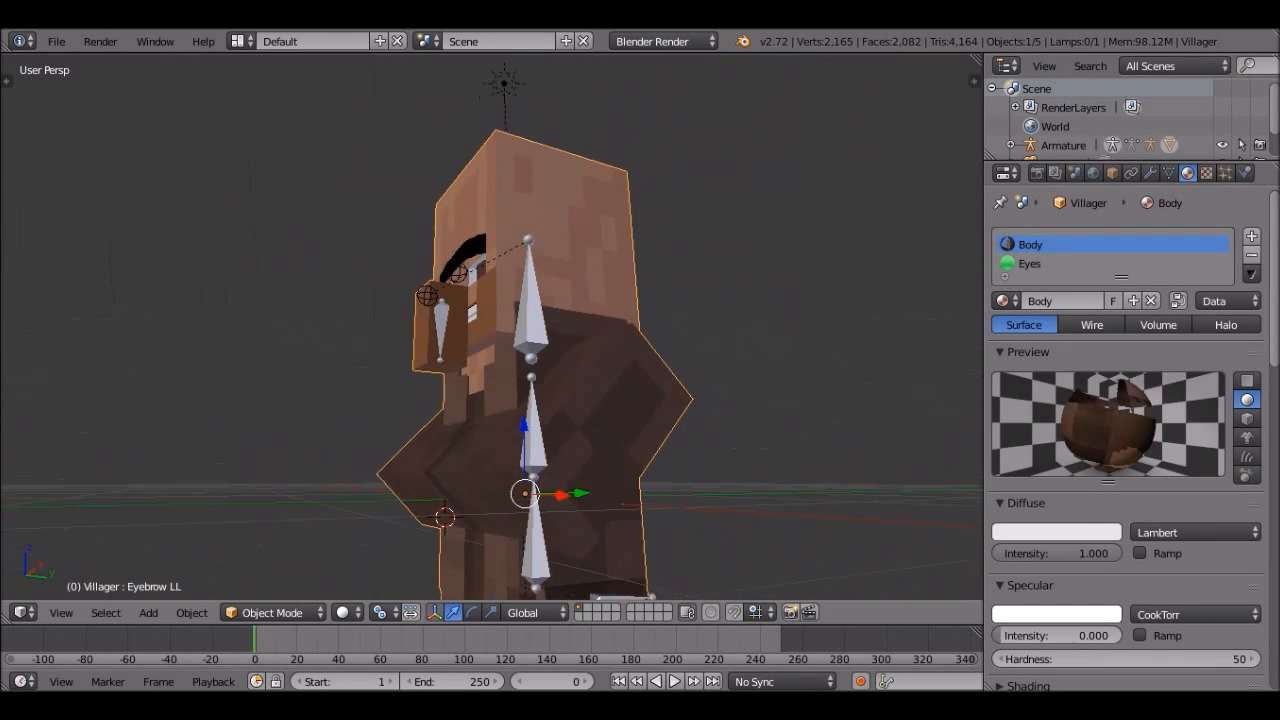
scroll(590, 300, up, 4)
middle_drag(590, 300, 660, 300)
right_click(590, 280)
key(g)
key(Escape)
key(KP_0)
key(KP_3)
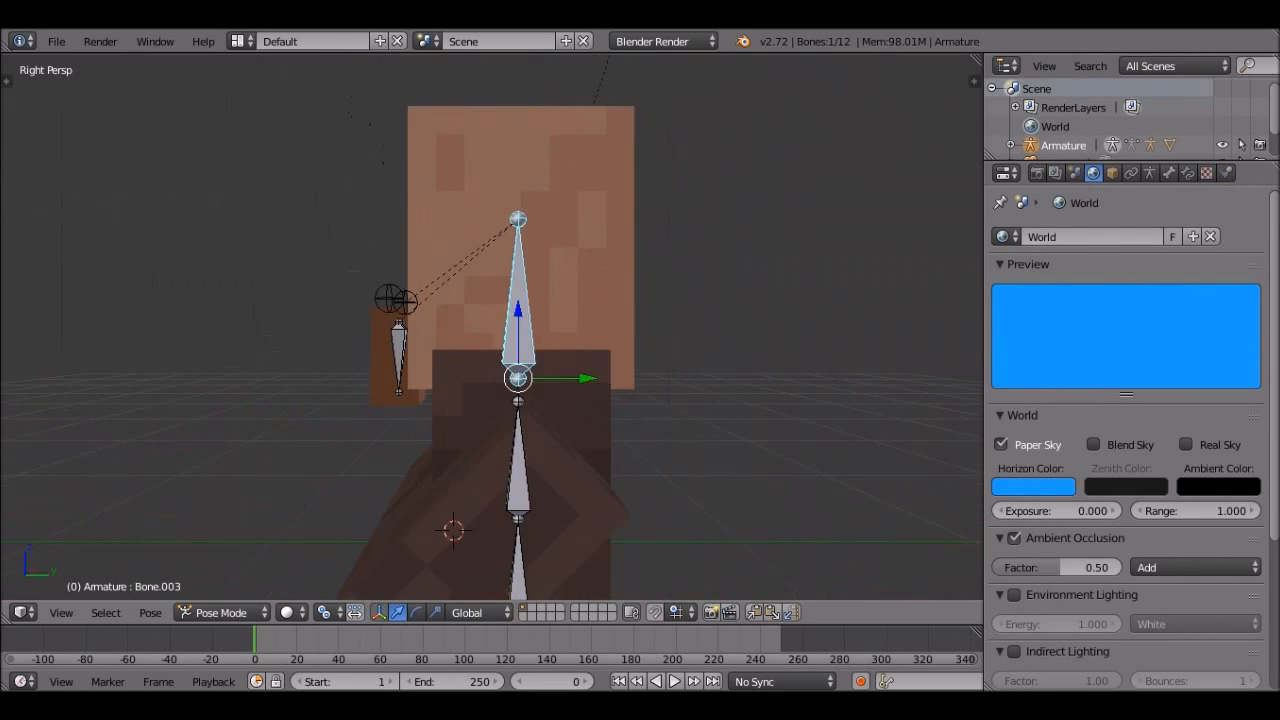
Move the L Eye bone about 0.30 outward and downward to test the iris movement
scroll(518, 330, up, 3)
middle_drag(560, 310, 670, 305)
right_click(680, 230)
click(1168, 173)
scroll(1110, 400, down, 2)
scroll(1110, 363, down, 1)
scroll(1110, 517, down, 2)
scroll(640, 330, down, 4)
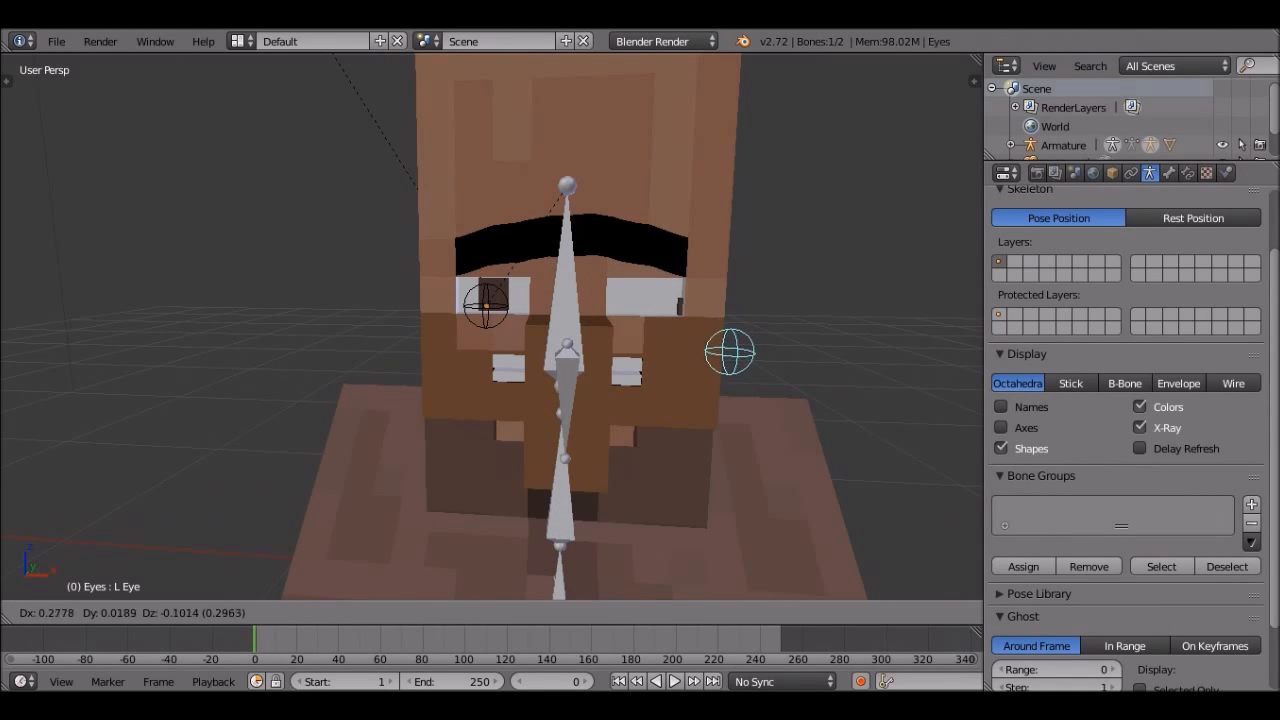
key(Return)
Try moving the R Eye bone sideways and undo the last eye bone moves
right_drag(486, 305, 413, 296)
key(ctrl+z)
key(ctrl+z)
key(ctrl+z)
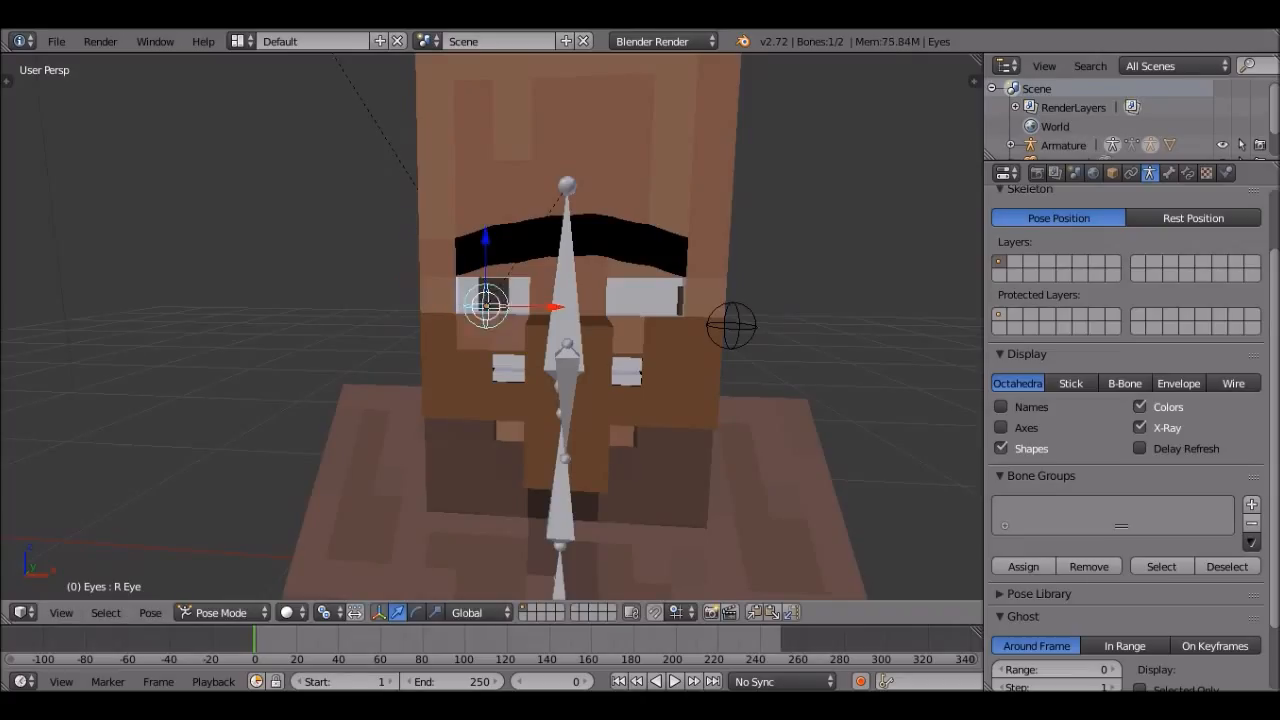
Move the eye bones along the X axis so the irises sit toward the outer corners
key(g)
key(x)
key(Return)
right_click(486, 305)
key(g)
key(x)
key(Return)
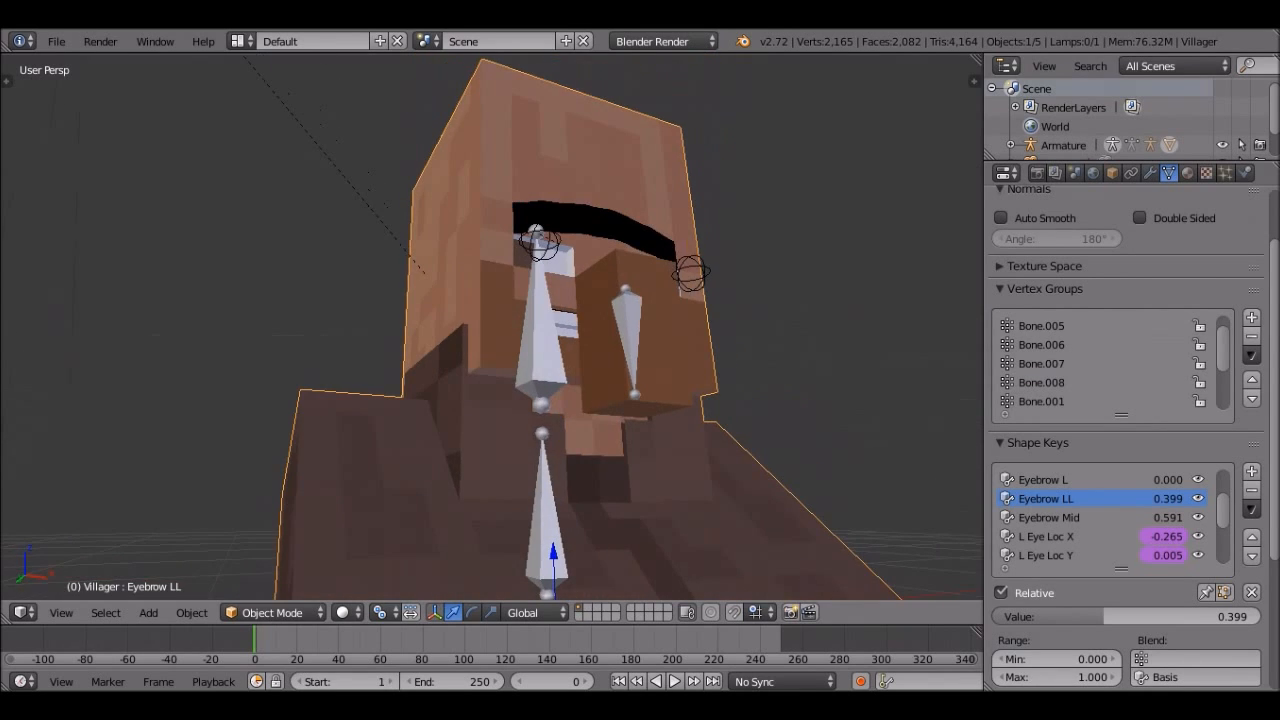
Render the scene from the camera, inspect the villager's eyes and close the render
key(KP_0)
key(F12)
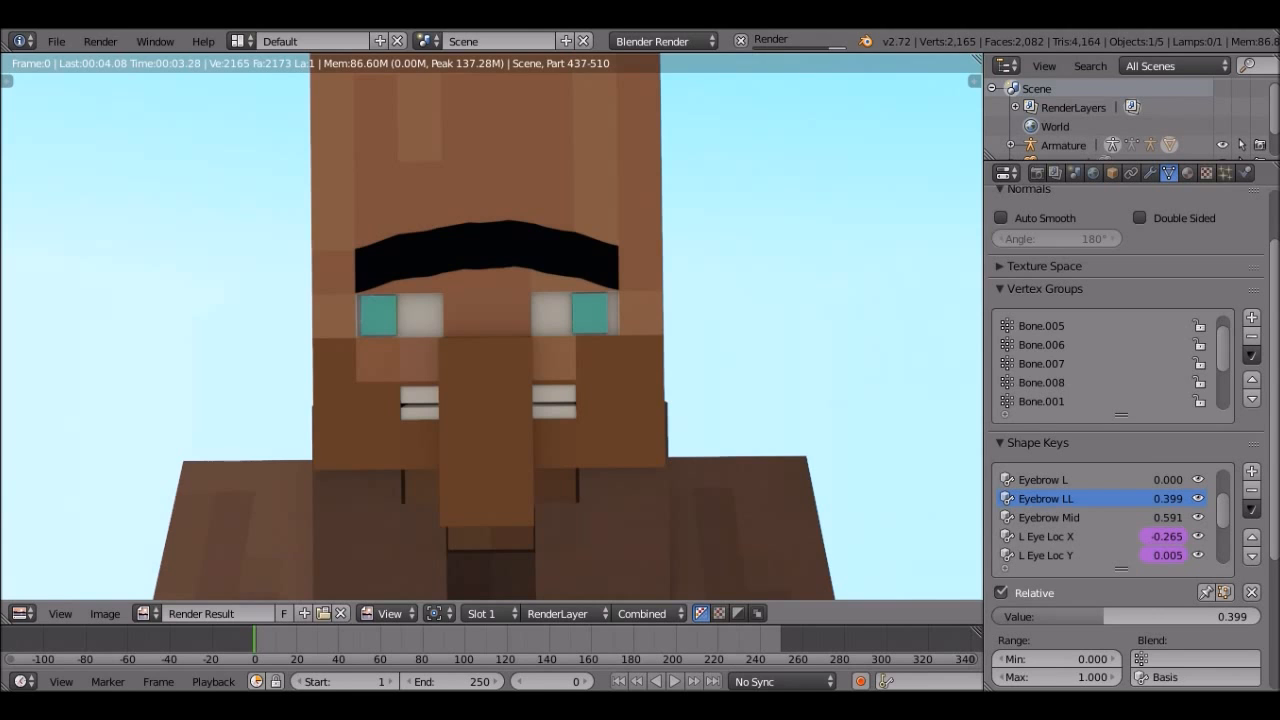
scroll(492, 326, down, 3)
key(Escape)
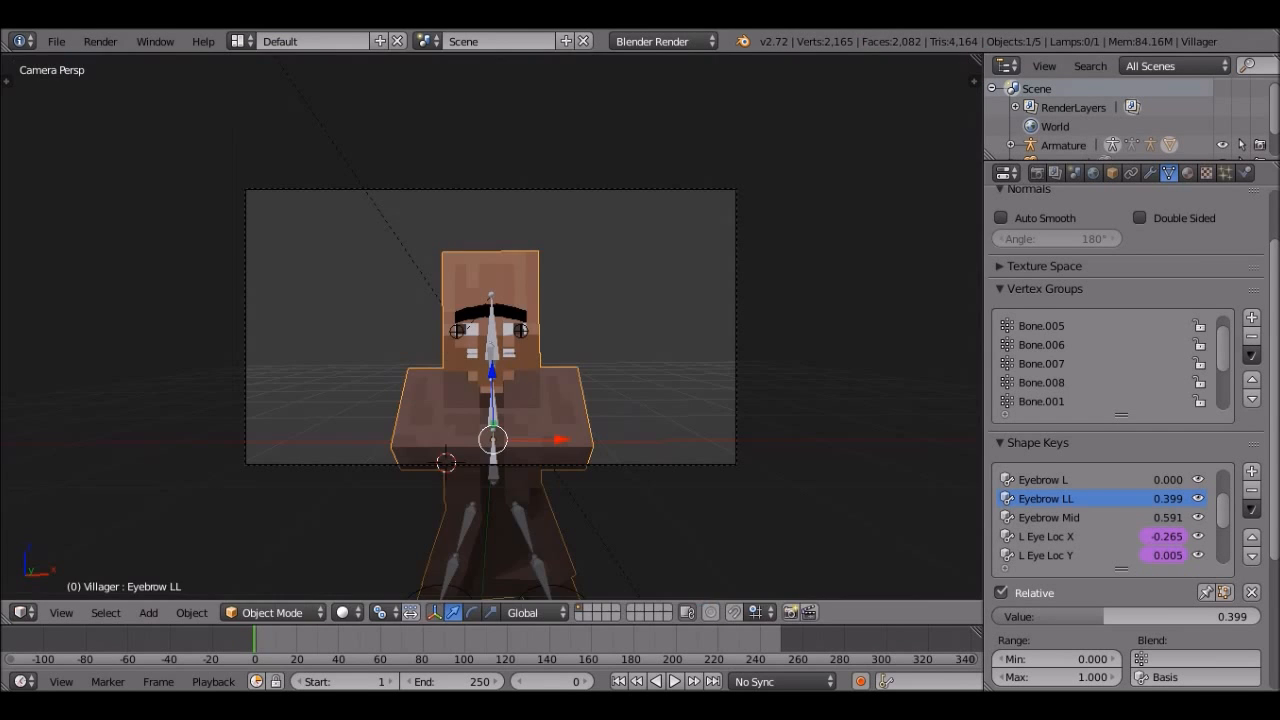
Inspect the eyes and eyebrow up close, comparing the villager mesh in Edit Mode and Object Mode
middle_drag(490, 330, 420, 300)
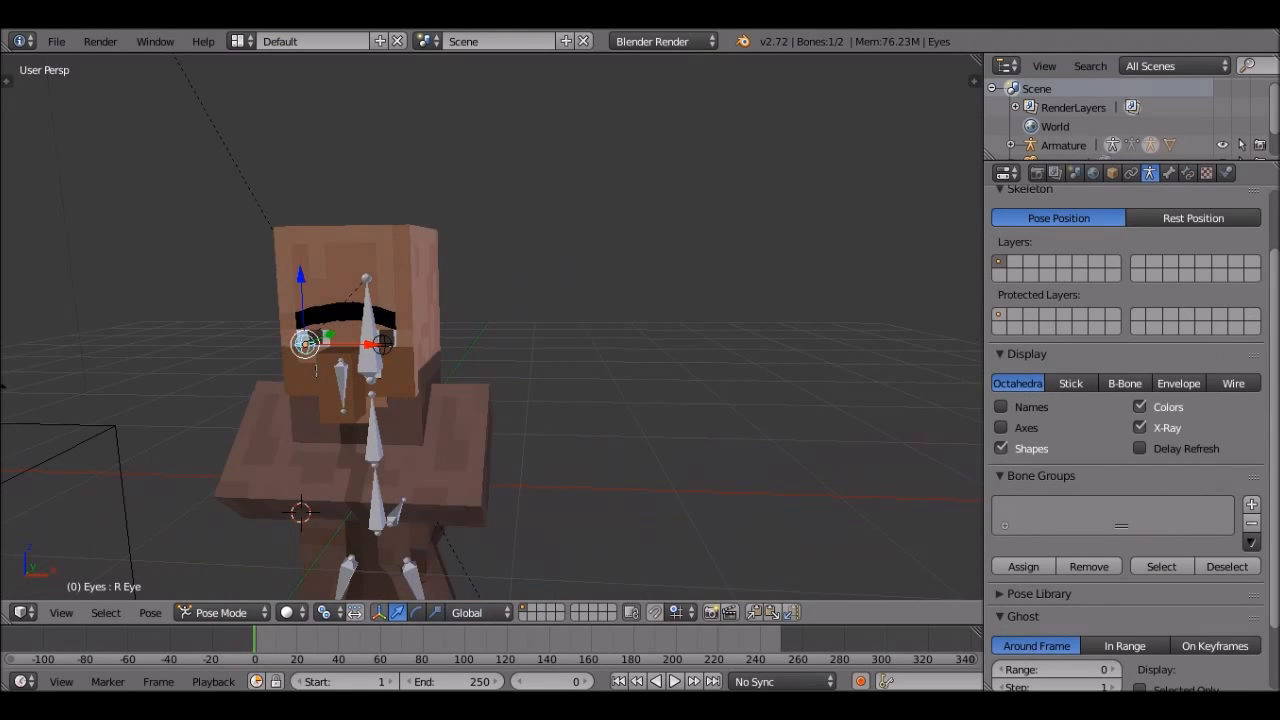
scroll(316, 370, up, 5)
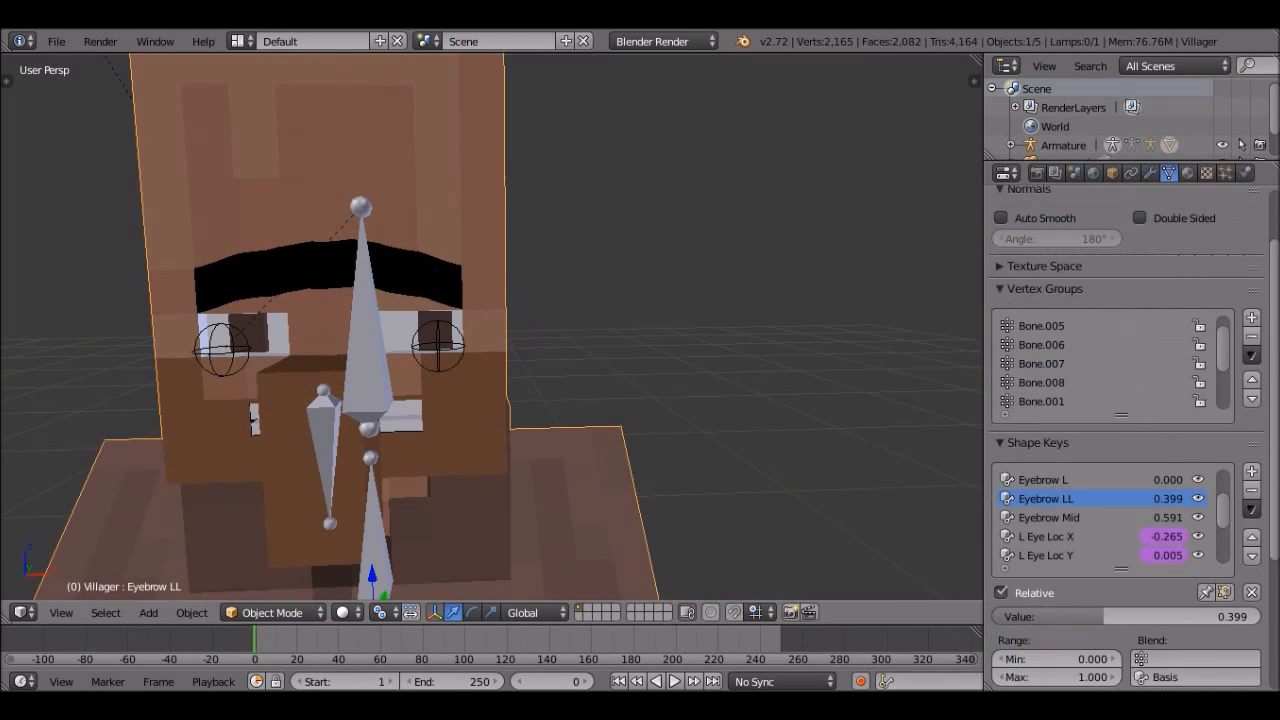
scroll(450, 330, up, 5)
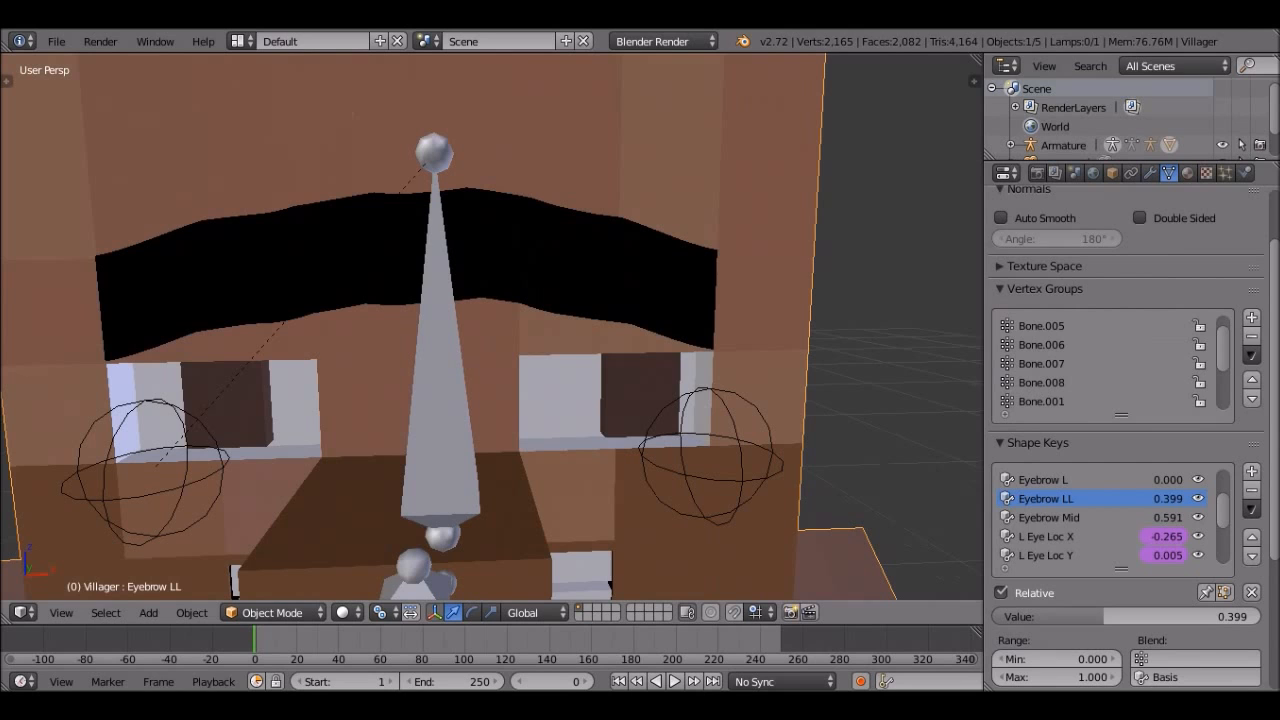
key(Tab)
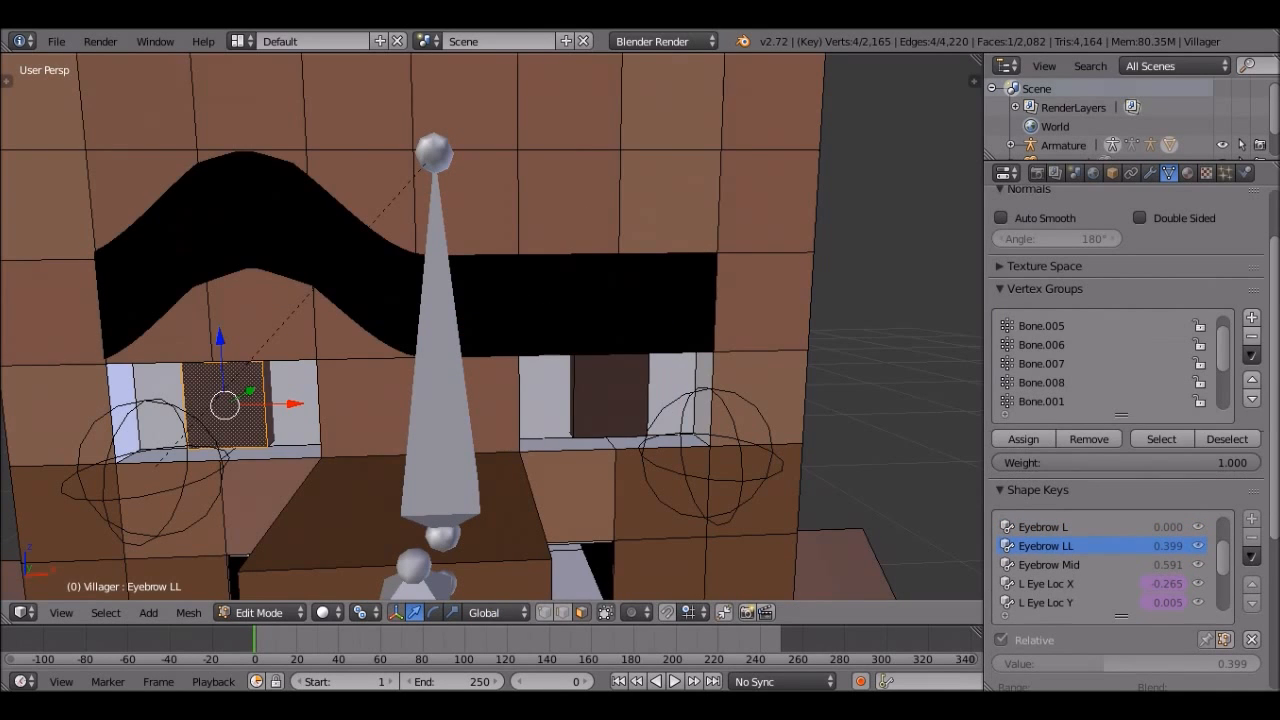
key(Tab)
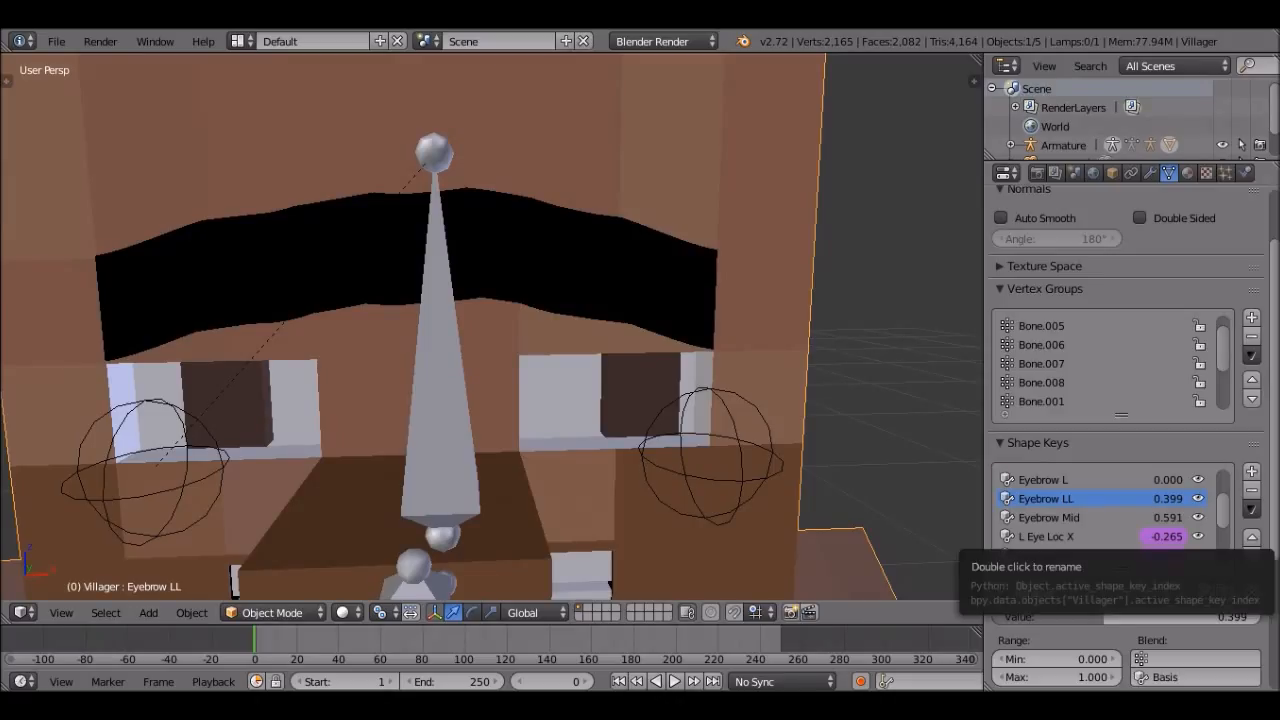
Set the Eyebrow RR, Eyebrow R, Eyebrow L, Eyebrow LL and Eyebrow Mid shape keys to 1.000
scroll(1100, 500, down, 3)
scroll(1100, 500, up, 3)
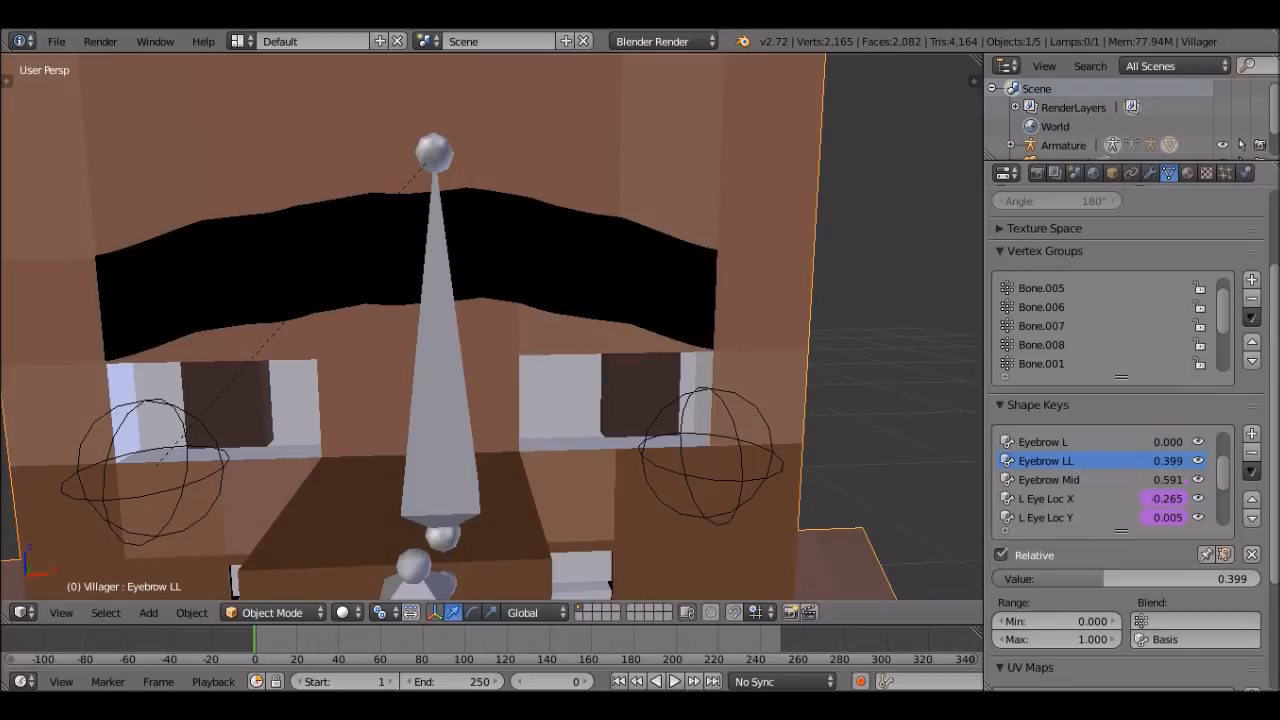
scroll(1100, 480, up, 2)
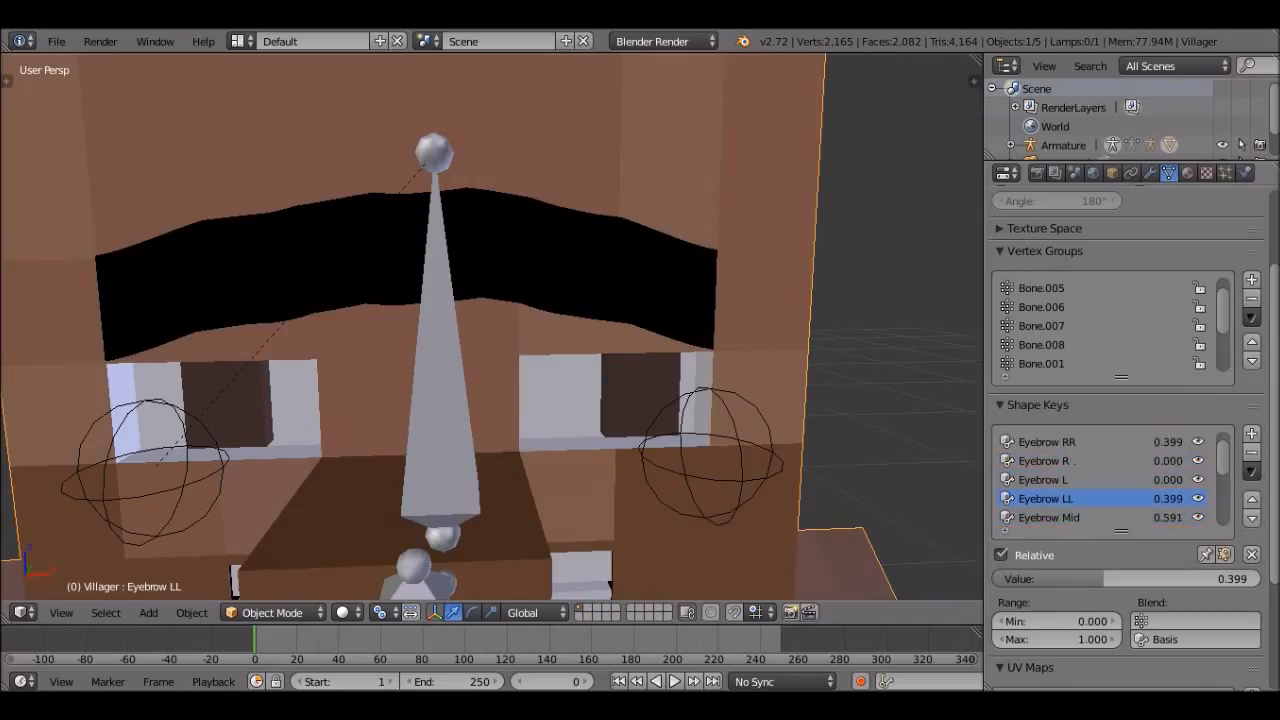
drag(1167, 461, 1205, 461)
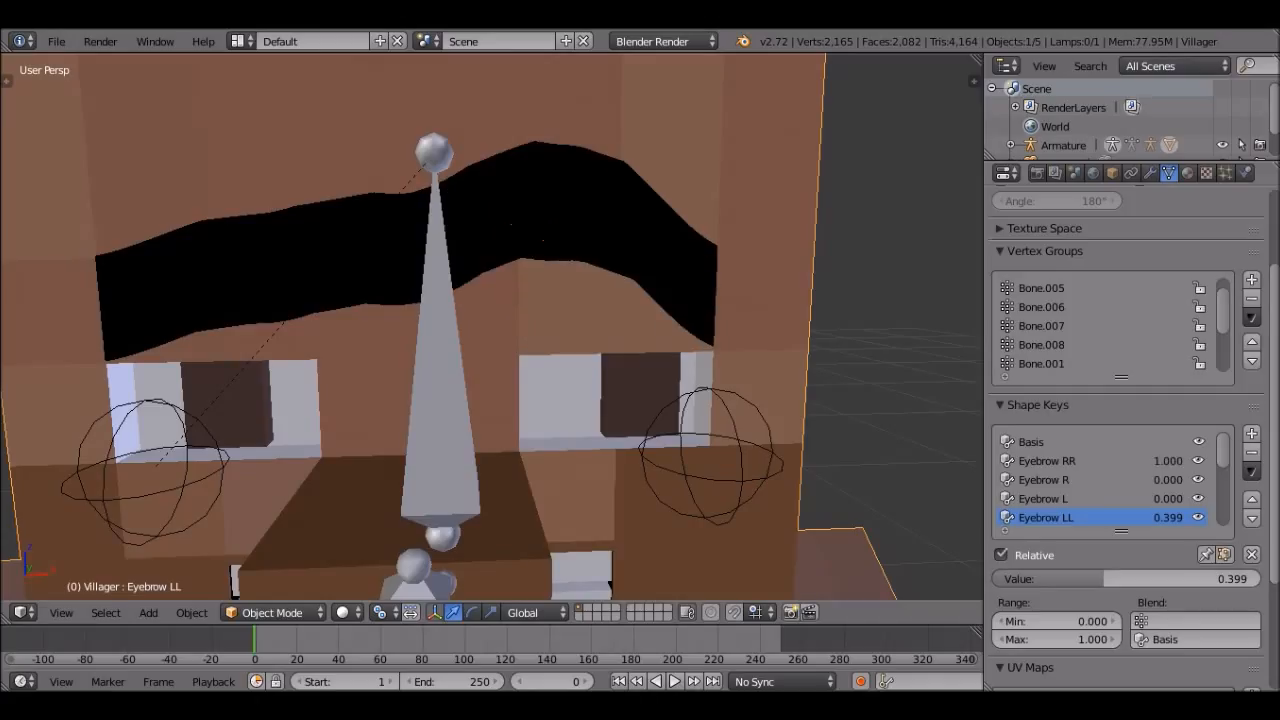
drag(1167, 517, 1200, 517)
scroll(1167, 498, down, 1)
scroll(1100, 480, up, 1)
scroll(1110, 480, down, 1)
scroll(490, 330, down, 5)
Switch to the camera view and reset all the eyebrow shape keys to 0
key(KP_0)
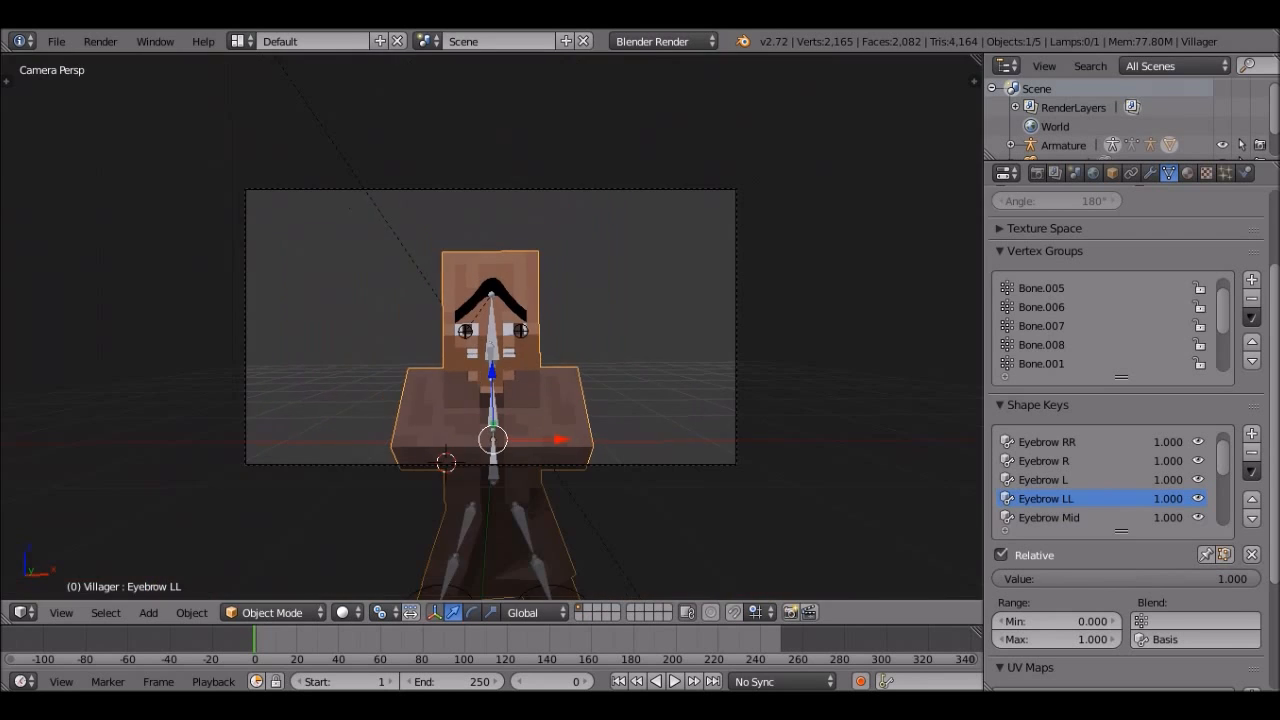
scroll(490, 330, up, 5)
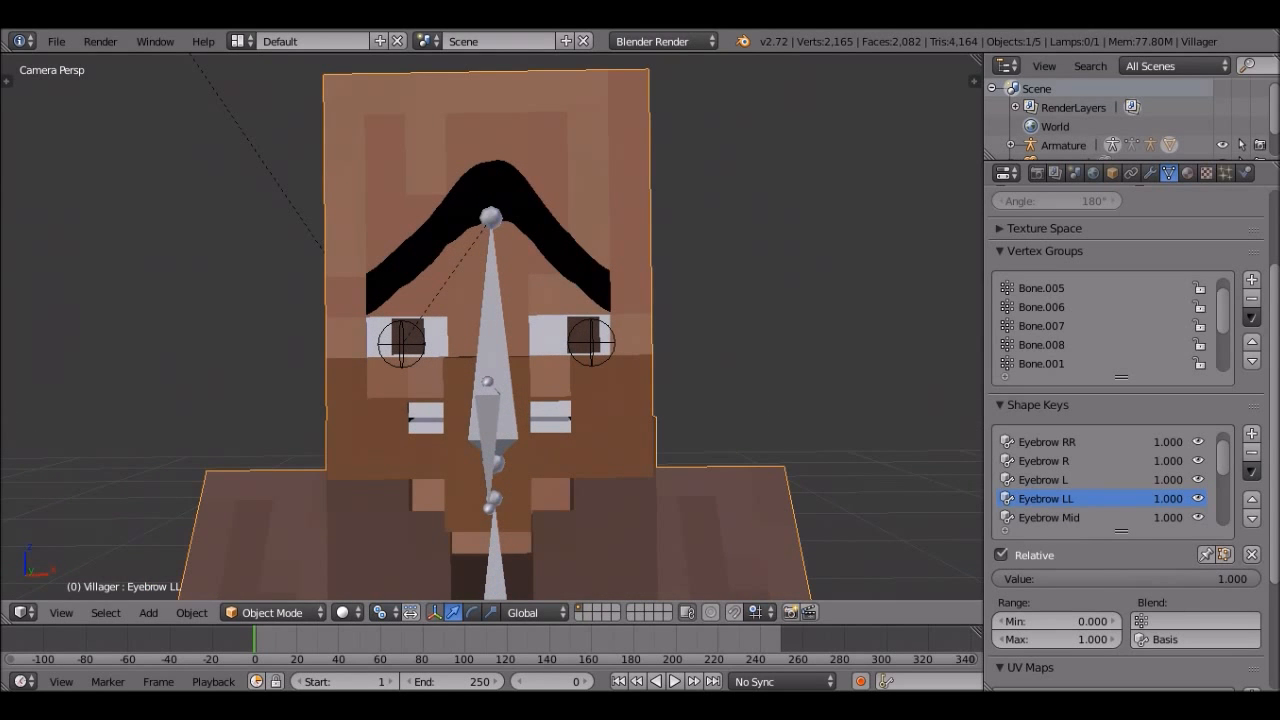
drag(1125, 578, 996, 578)
drag(1172, 479, 1156, 441)
scroll(1110, 480, up, 1)
scroll(1110, 480, down, 2)
drag(1168, 498, 1158, 498)
text(0)
key(Return)
Render the villager with the reset eyebrow, examine the face up close and close the render
key(F12)
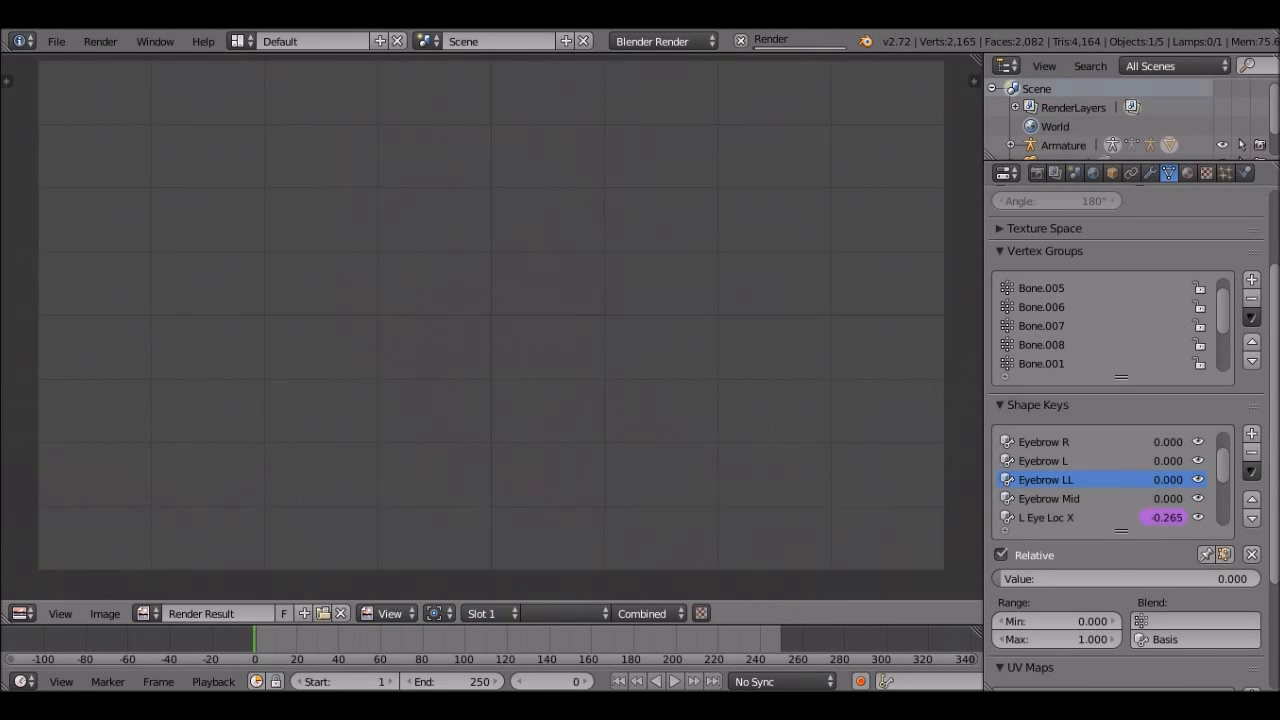
scroll(491, 326, up, 4)
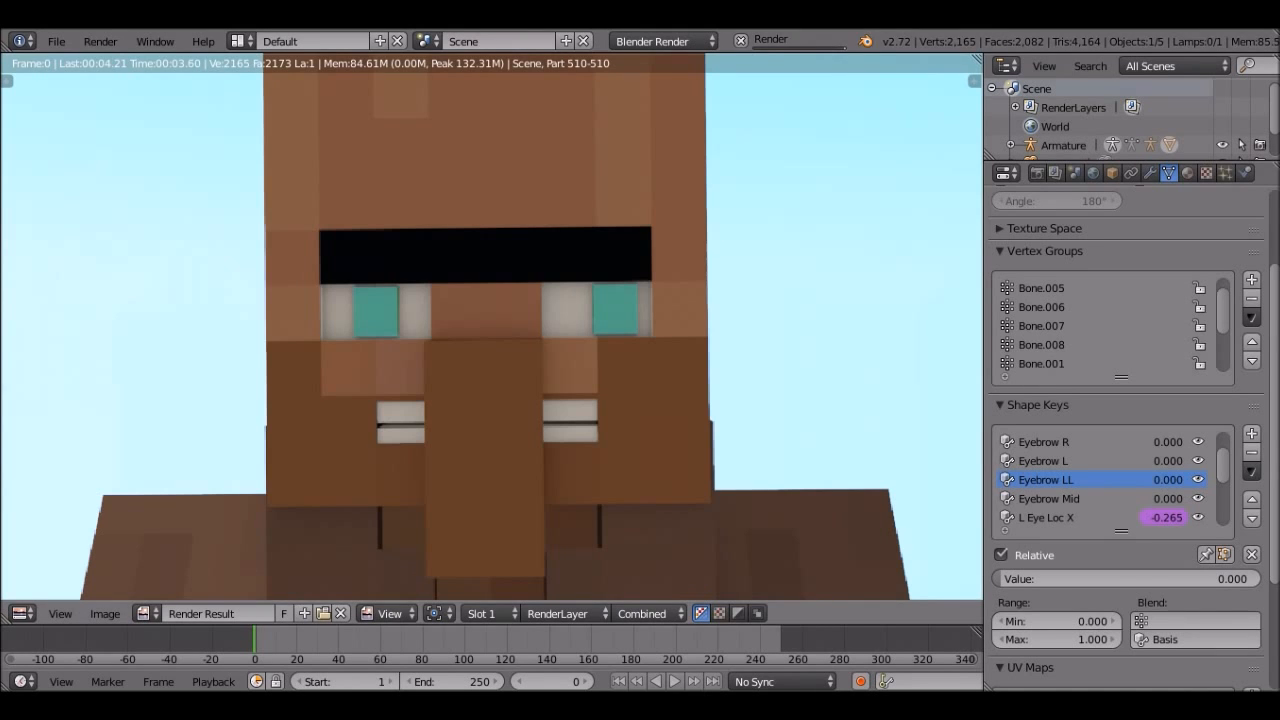
scroll(491, 326, down, 1)
scroll(491, 326, up, 3)
scroll(491, 326, down, 1)
middle_drag(491, 326, 497, 362)
drag(640, 530, 350, 305)
drag(540, 290, 575, 298)
middle_drag(575, 298, 571, 318)
key(Escape)
Try moving the control bone beside one of the villager's eyes
middle_drag(408, 310, 453, 310)
scroll(453, 310, up, 4)
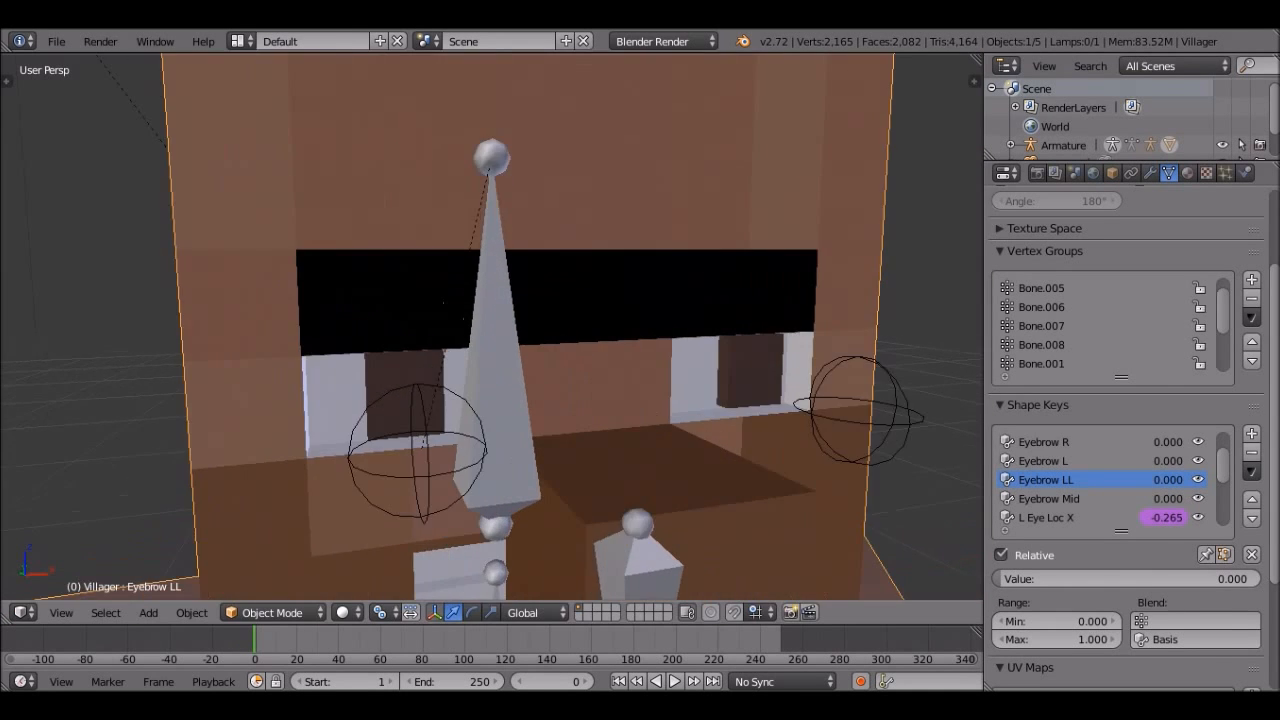
scroll(453, 310, down, 3)
right_click(452, 386)
middle_drag(453, 386, 381, 386)
key(g)
key(Escape)
Select the head bone, Bone.003, and try moving it while viewing the face from the front
right_click(491, 320)
middle_drag(480, 250, 570, 275)
key(g)
key(Escape)
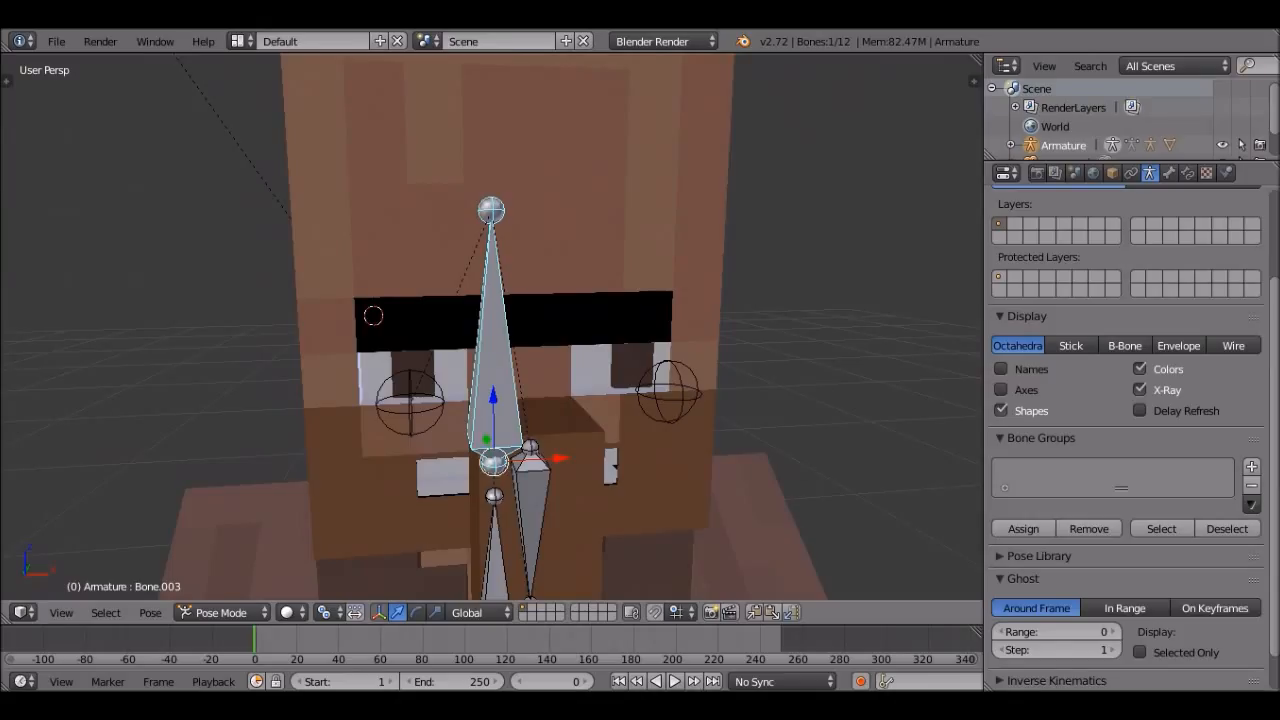
Place the 3D cursor on the villager's eyebrow and check the face through the camera
click(387, 263)
click(551, 310)
key(KP_0)
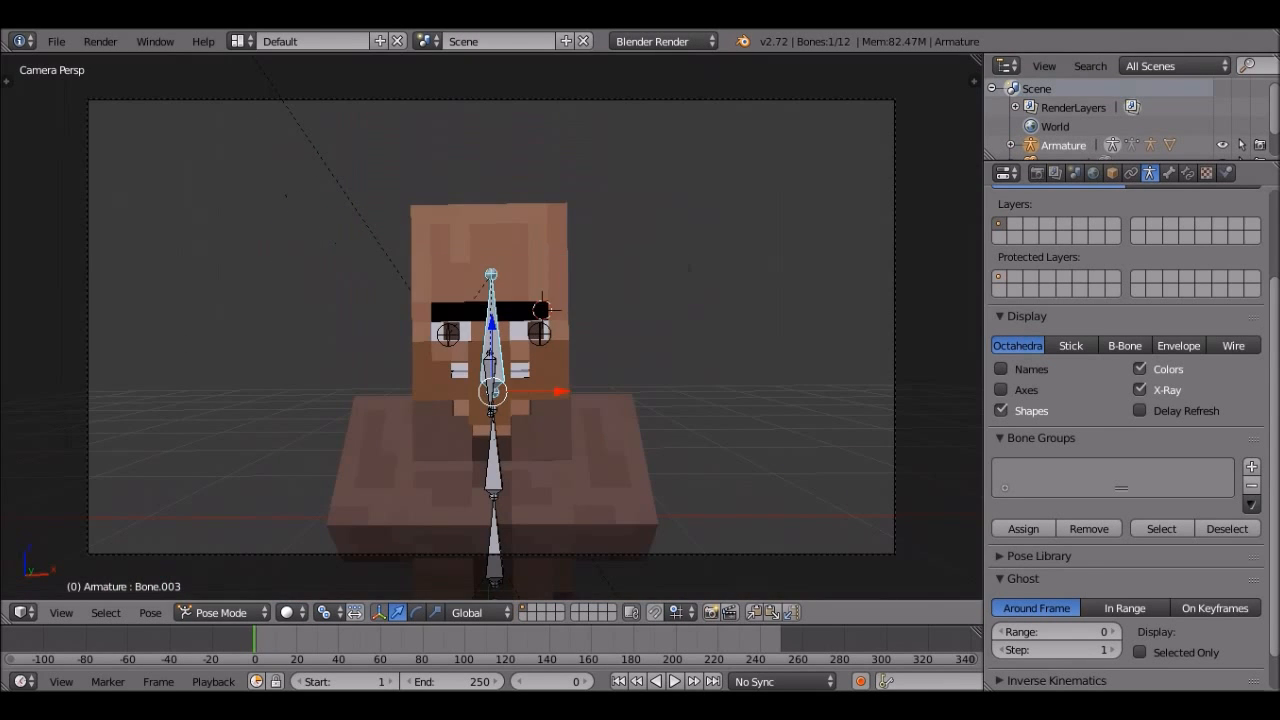
key(KP_0)
scroll(490, 330, up, 2)
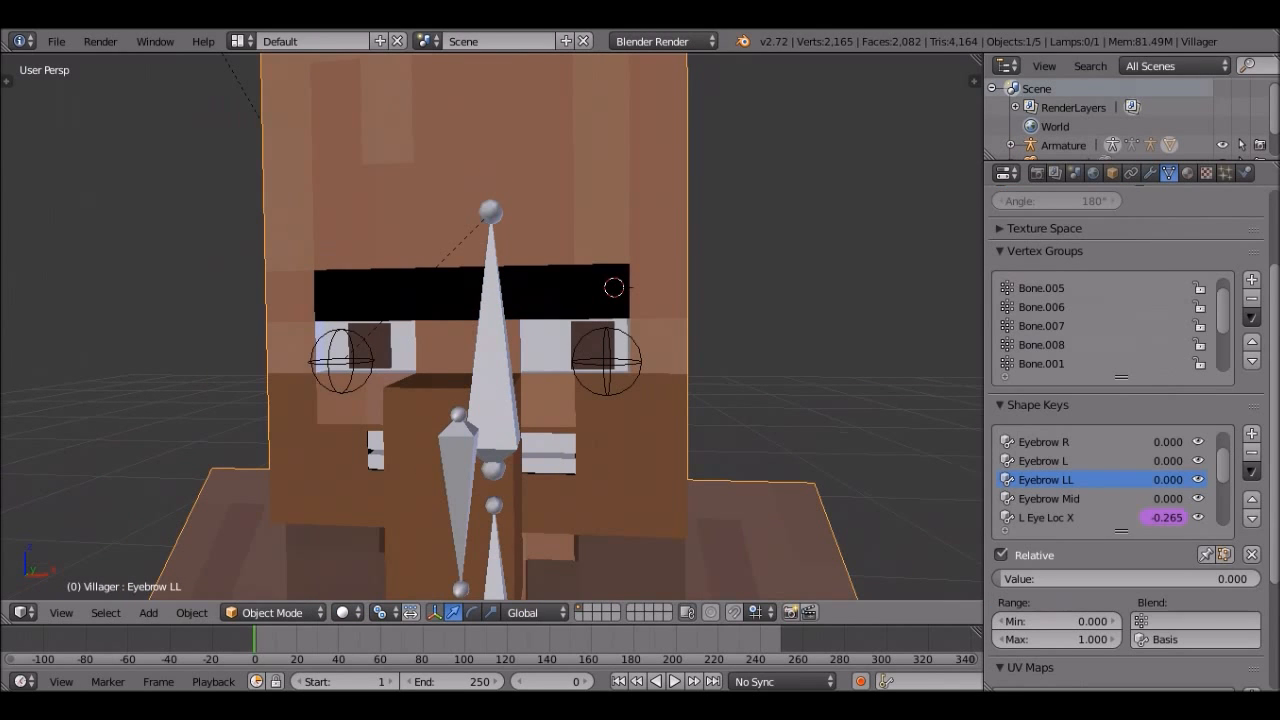
Set the villager's Teeth Y shape key to 0.855 and its Mouth Y shape key to 0
click(1068, 498)
drag(1228, 579, 1000, 579)
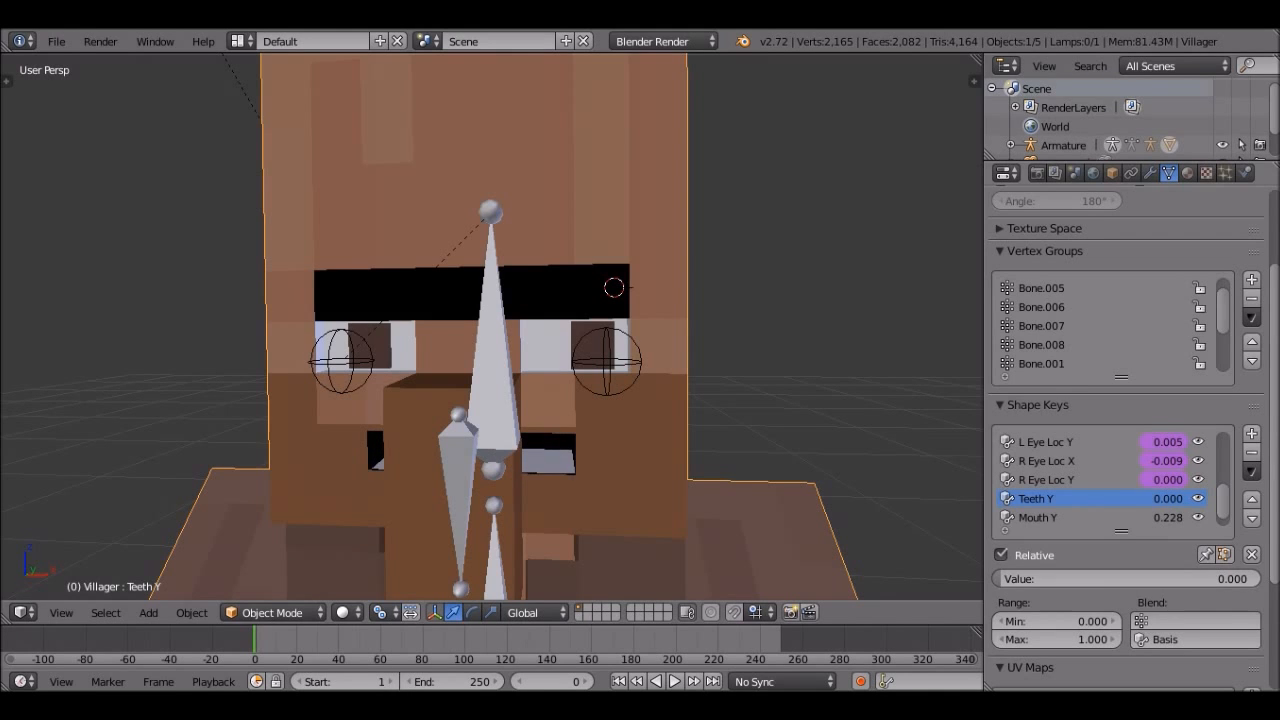
middle_drag(600, 450, 630, 410)
drag(1004, 579, 1222, 579)
click(1080, 517)
drag(1058, 579, 996, 579)
scroll(1100, 479, down, 1)
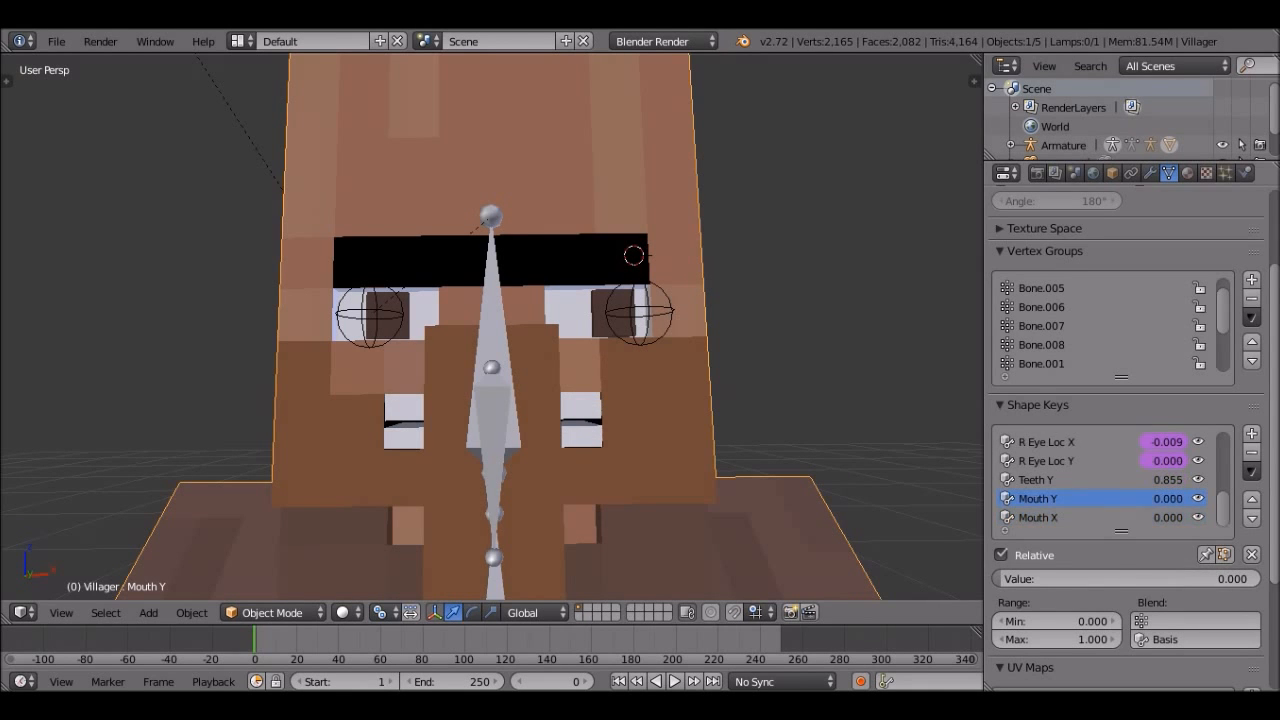
Fly around the villager's head to examine the nose and mouth up close from both sides
middle_drag(600, 400, 560, 370)
key(Tab)
key(Tab)
key(shift+f)
key(w)
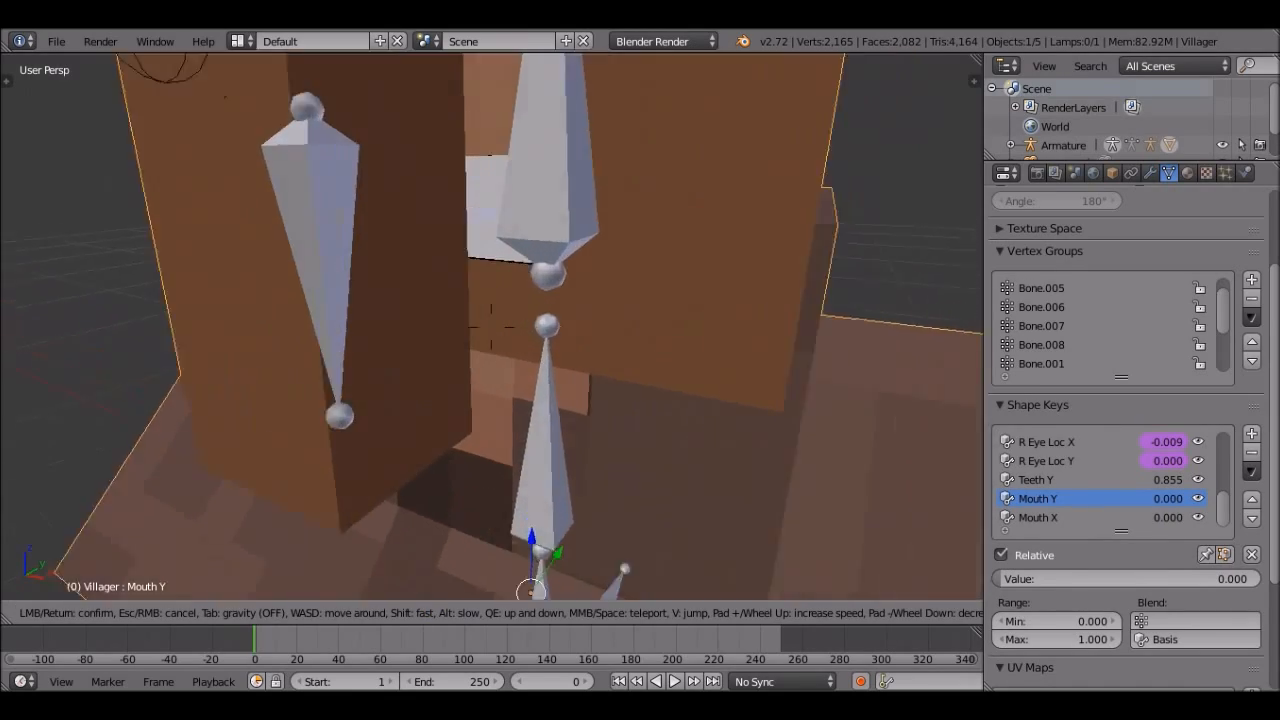
key(s)
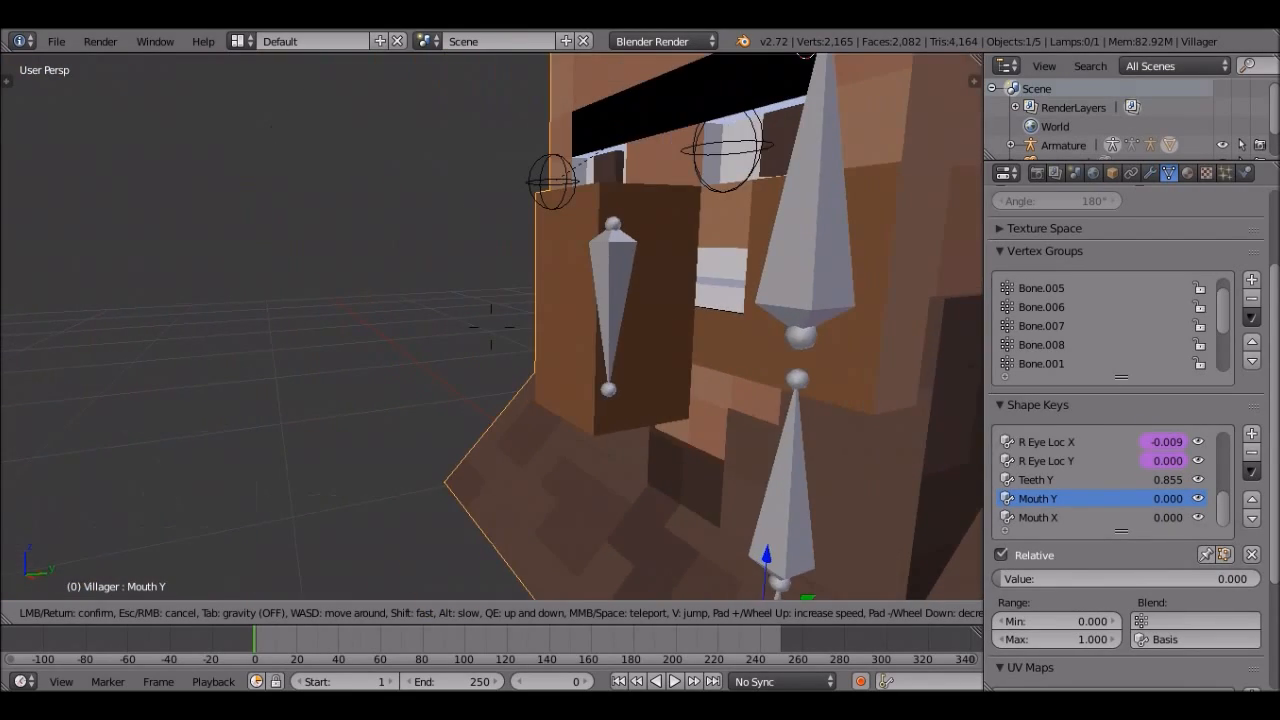
key(w)
key(a)
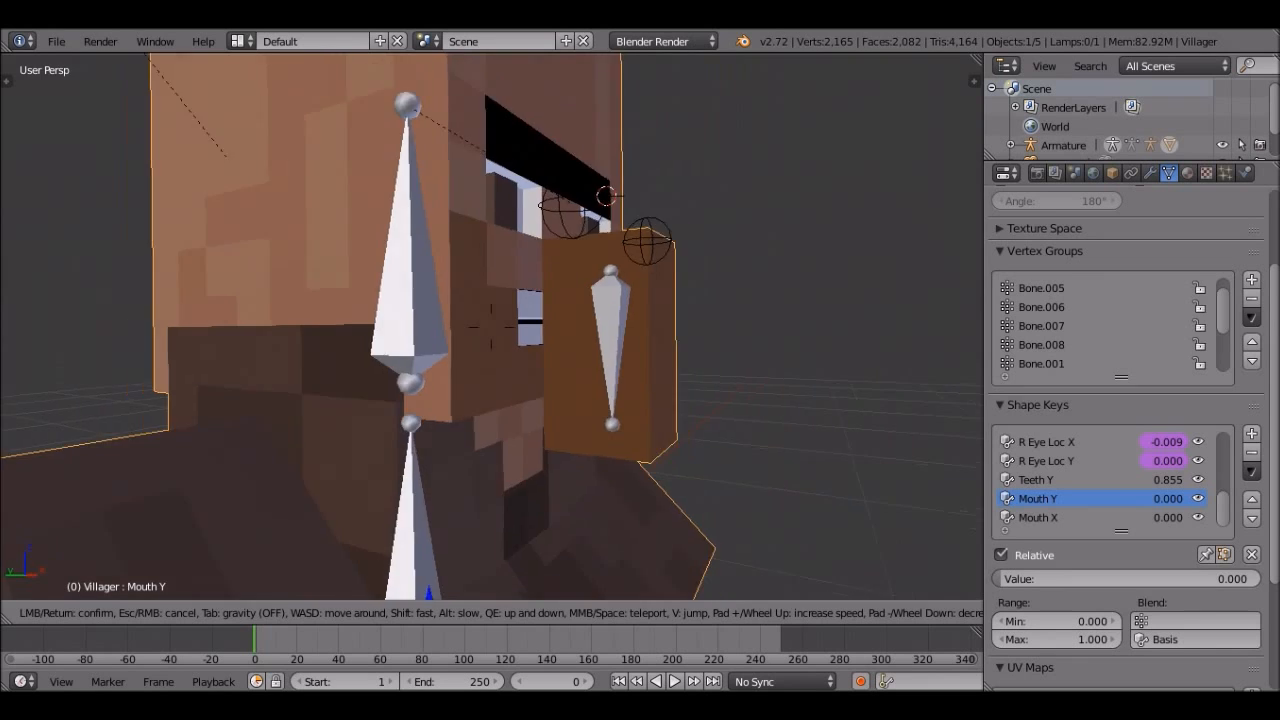
key(w)
key(w)
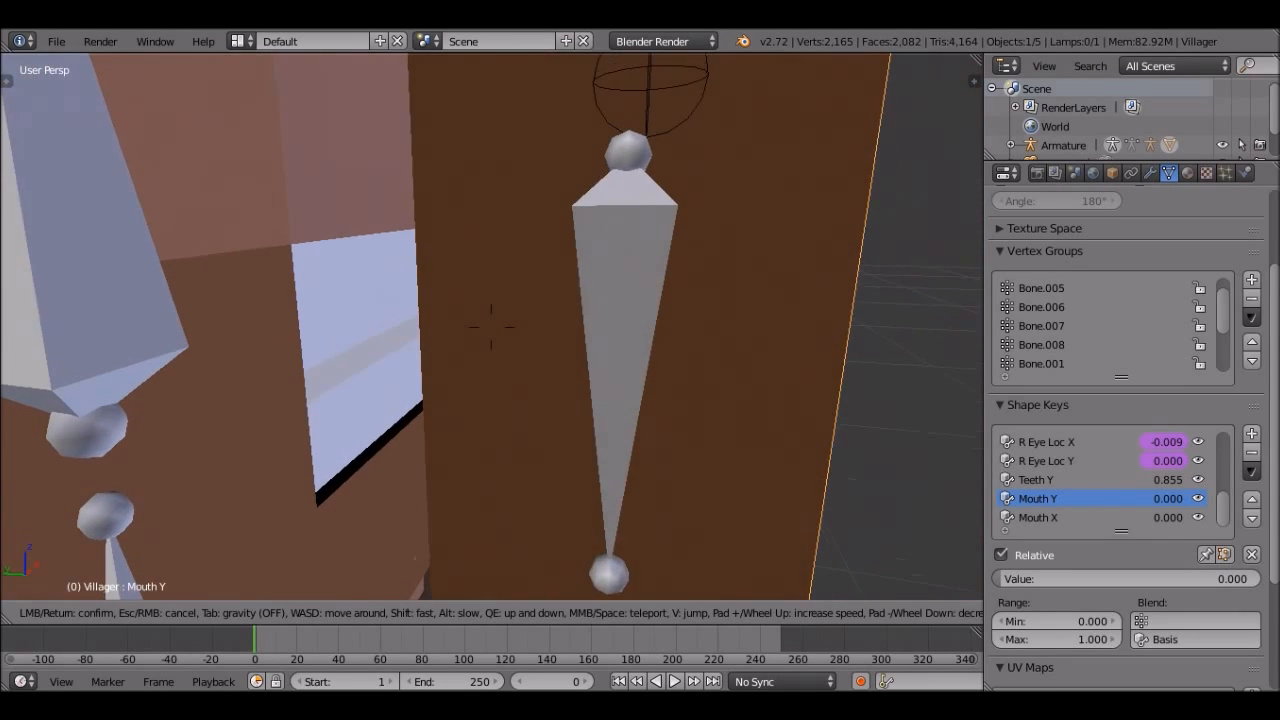
key(Return)
Inspect the mesh face covering the mouth in Edit Mode with the Mouth Y shape key active
key(Tab)
right_click(385, 365)
scroll(1060, 495, up, 3)
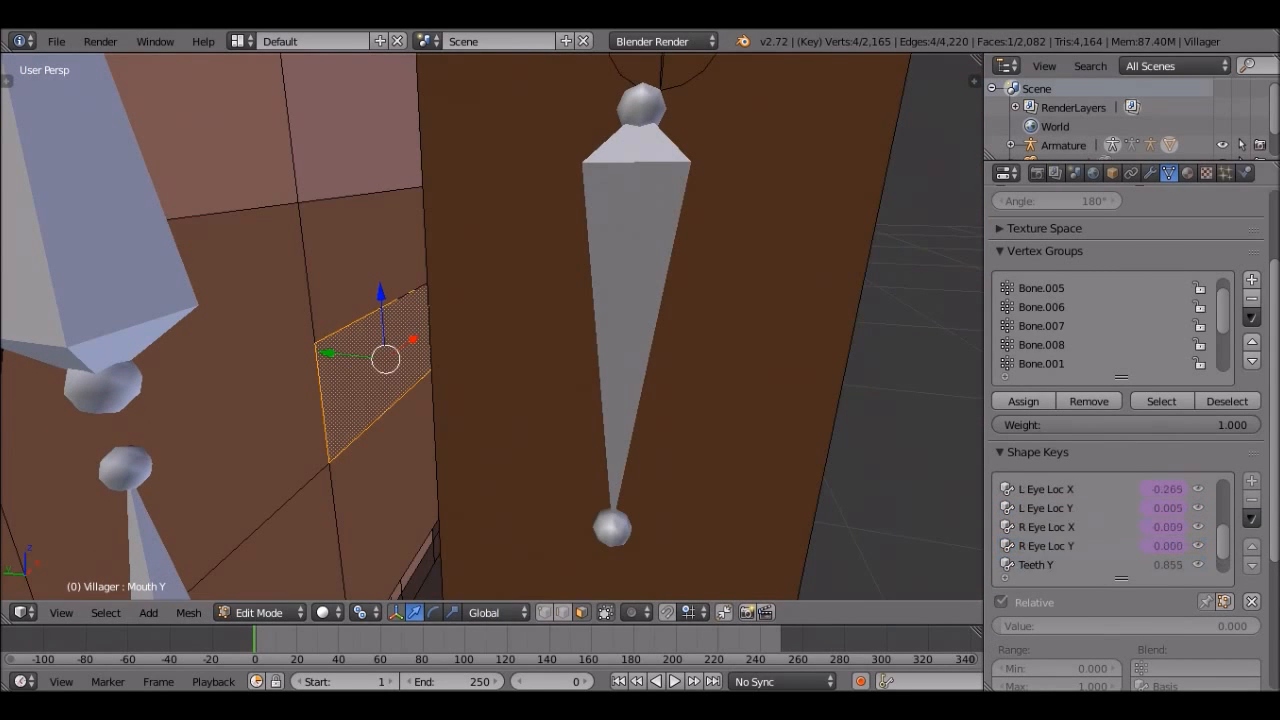
key(Tab)
Make the Basis shape key active and select the thin faces along the mouth's lower edge in Edit Mode
scroll(1100, 525, up, 5)
click(1060, 489)
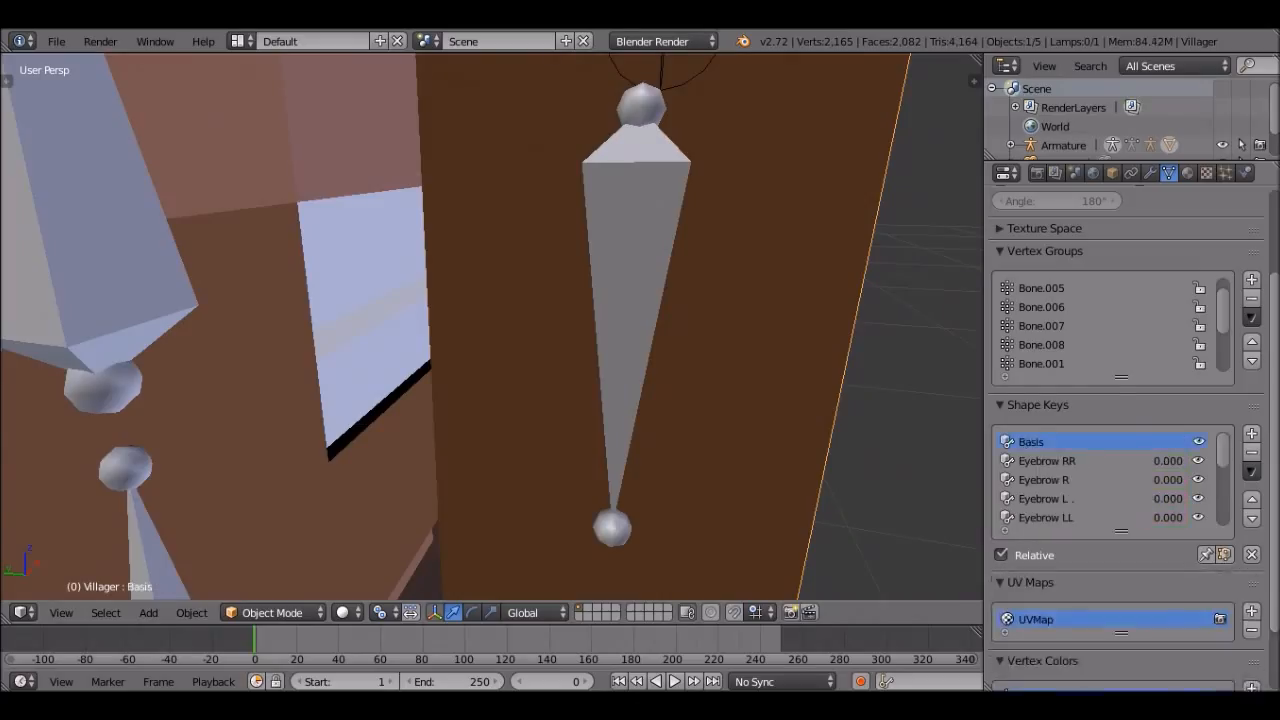
key(Tab)
click(481, 371)
click(379, 406)
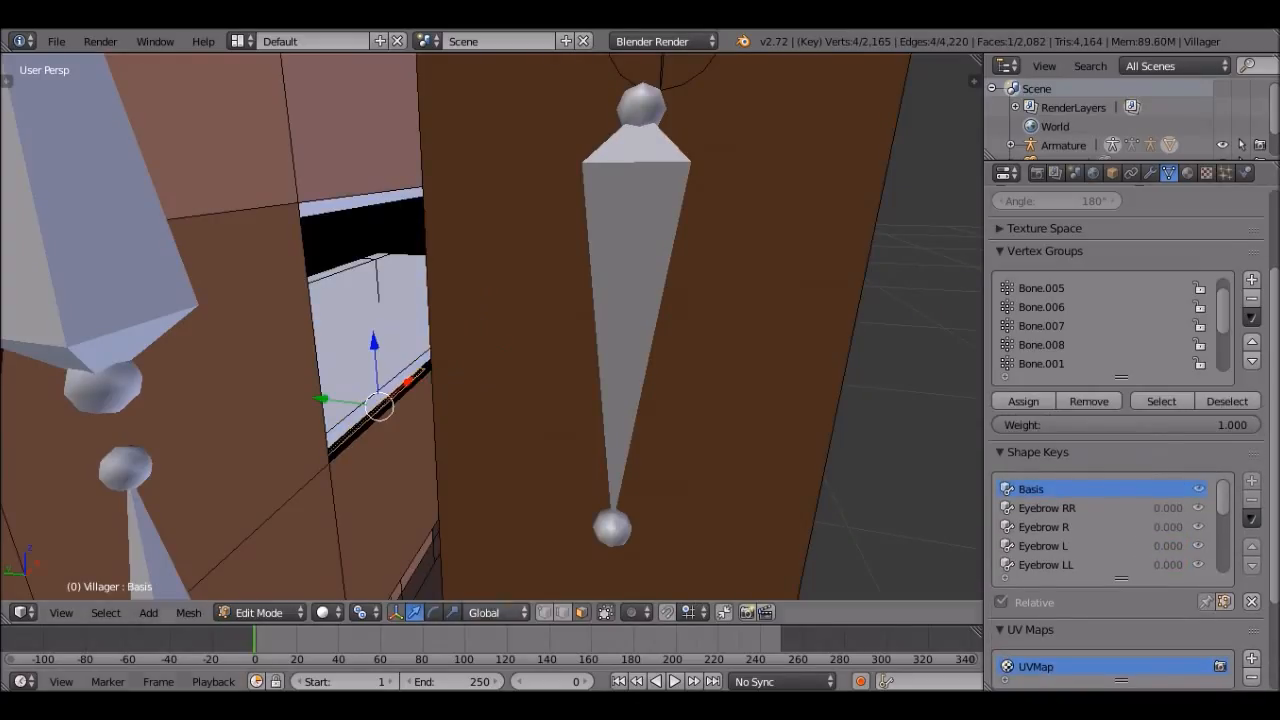
right_click(481, 371)
right_click(379, 406)
right_click(388, 408)
right_click(379, 406)
click(481, 371)
click(387, 408)
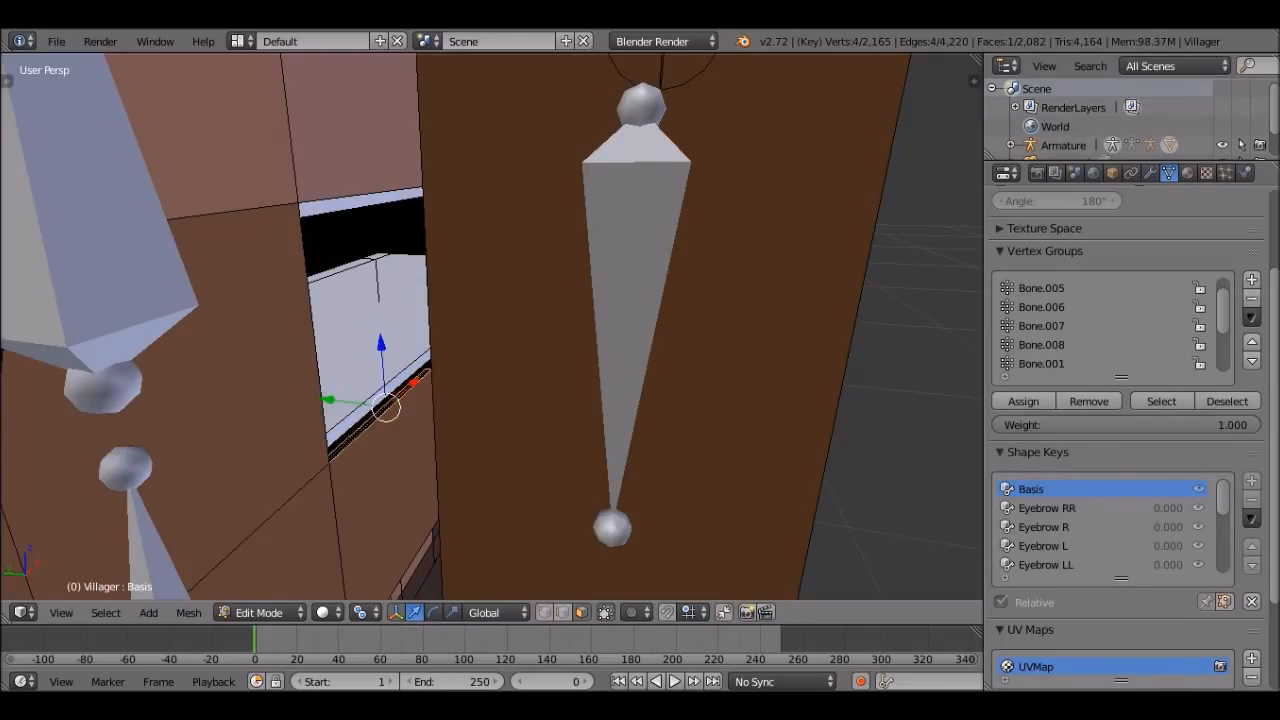
key(Tab)
Set the Mouth Y shape key to 0.682 and the Mouth X shape key to 0.568
scroll(1110, 480, down, 5)
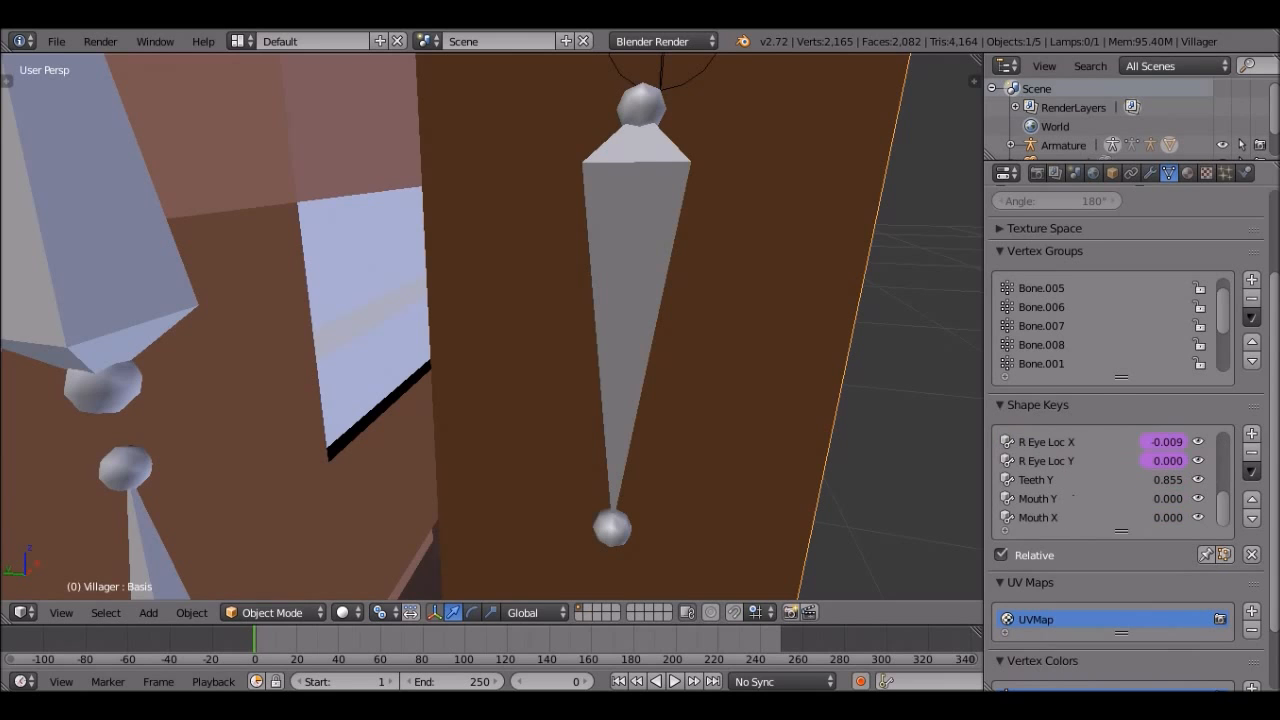
drag(1166, 498, 1223, 517)
mouse_move(490, 330)
middle_down()
mouse_move(590, 370)
mouse_move(330, 370)
mouse_move(480, 365)
mouse_move(440, 390)
mouse_move(470, 450)
mouse_move(510, 480)
mouse_move(490, 350)
middle_up()
scroll(490, 326, down, 8)
Render the villager with the changed mouth shape, examine the eyes and mouth area, and close the render
key(F12)
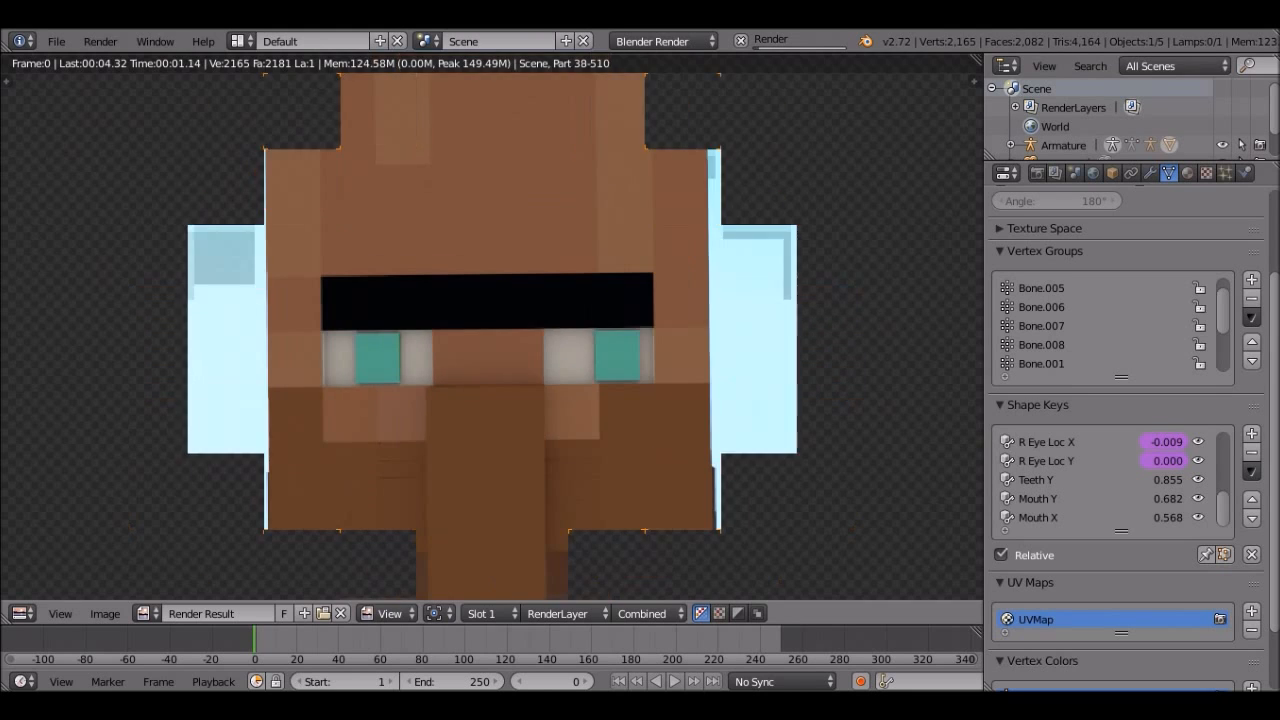
scroll(492, 326, up, 5)
middle_drag(420, 440, 454, 345)
scroll(465, 321, down, 3)
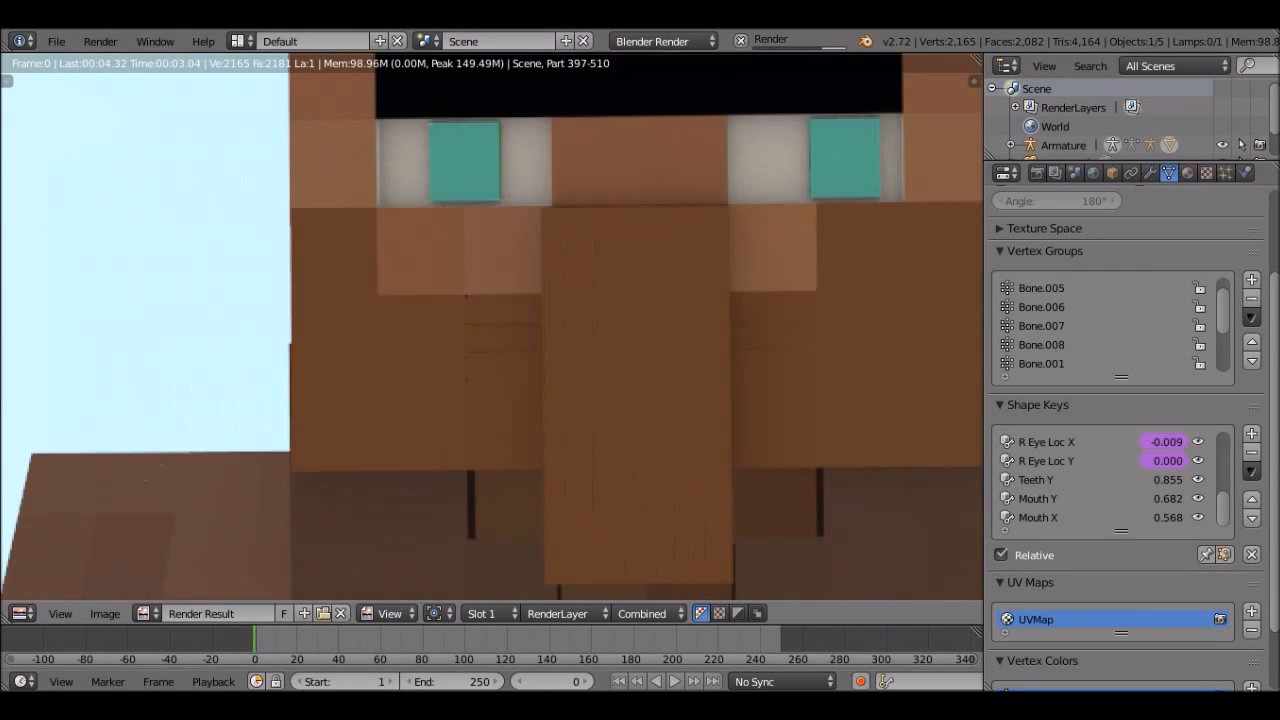
middle_drag(680, 260, 297, 410)
scroll(490, 326, down, 3)
key(Escape)
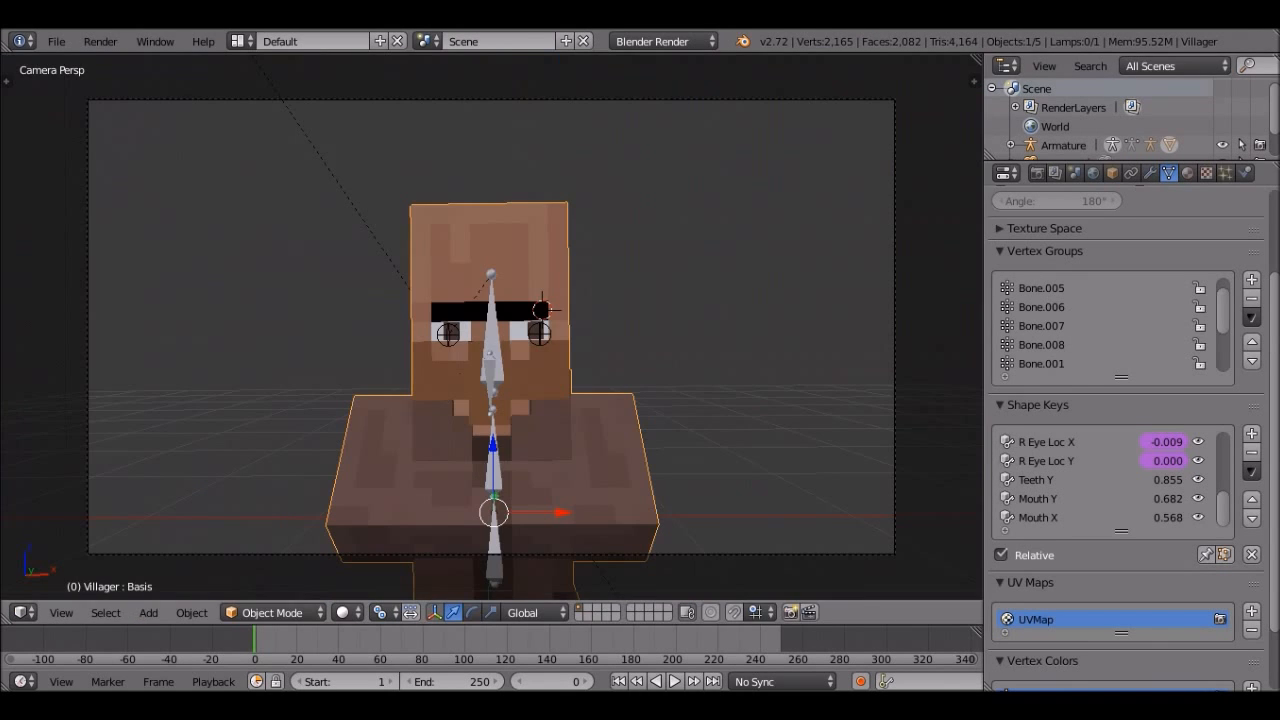
Lower the Mouth X shape key's value and save the file over the existing one
drag(1168, 517, 1060, 517)
middle_drag(491, 326, 686, 363)
scroll(491, 326, up, 4)
scroll(1110, 479, up, 6)
key(ctrl+s)
key(Return)
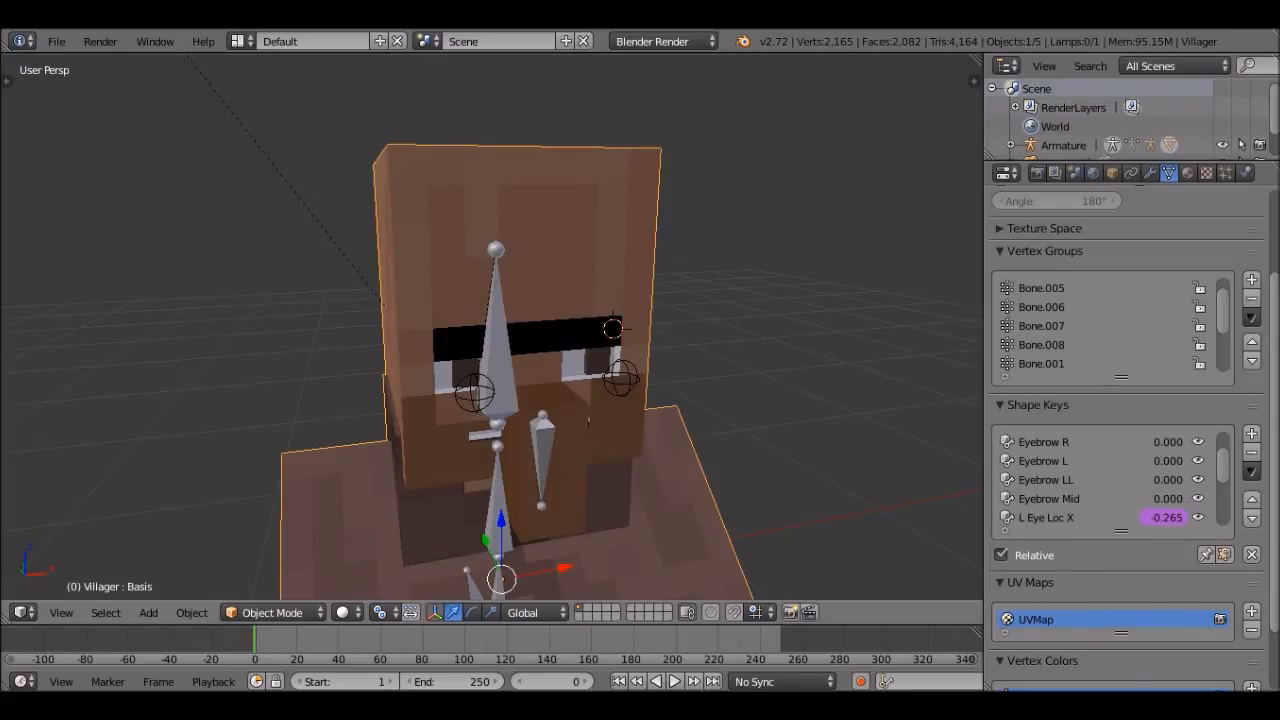
Show the whole villager from the front in orthographic projection, save the file again, and return to an angled perspective view
mouse_move(640, 330)
middle_down()
mouse_move(530, 410)
mouse_move(520, 470)
mouse_move(630, 330)
middle_up()
key(KP_1)
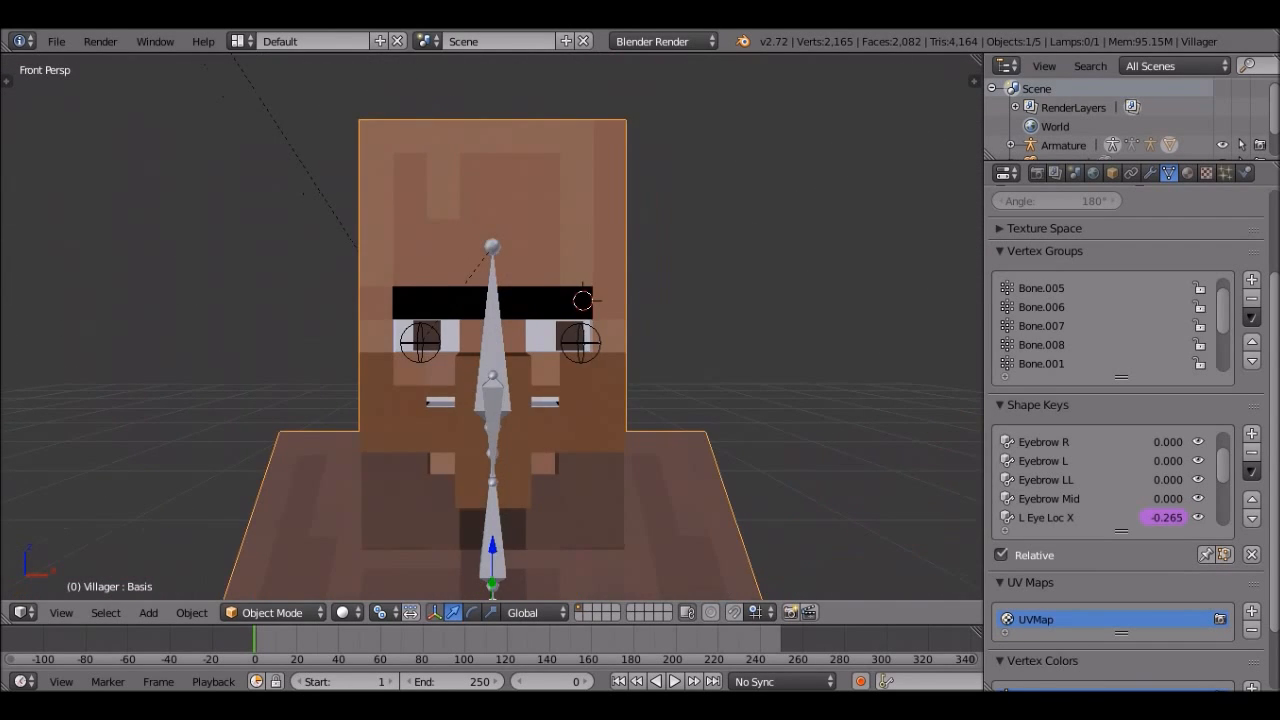
scroll(490, 330, down, 5)
key(KP_5)
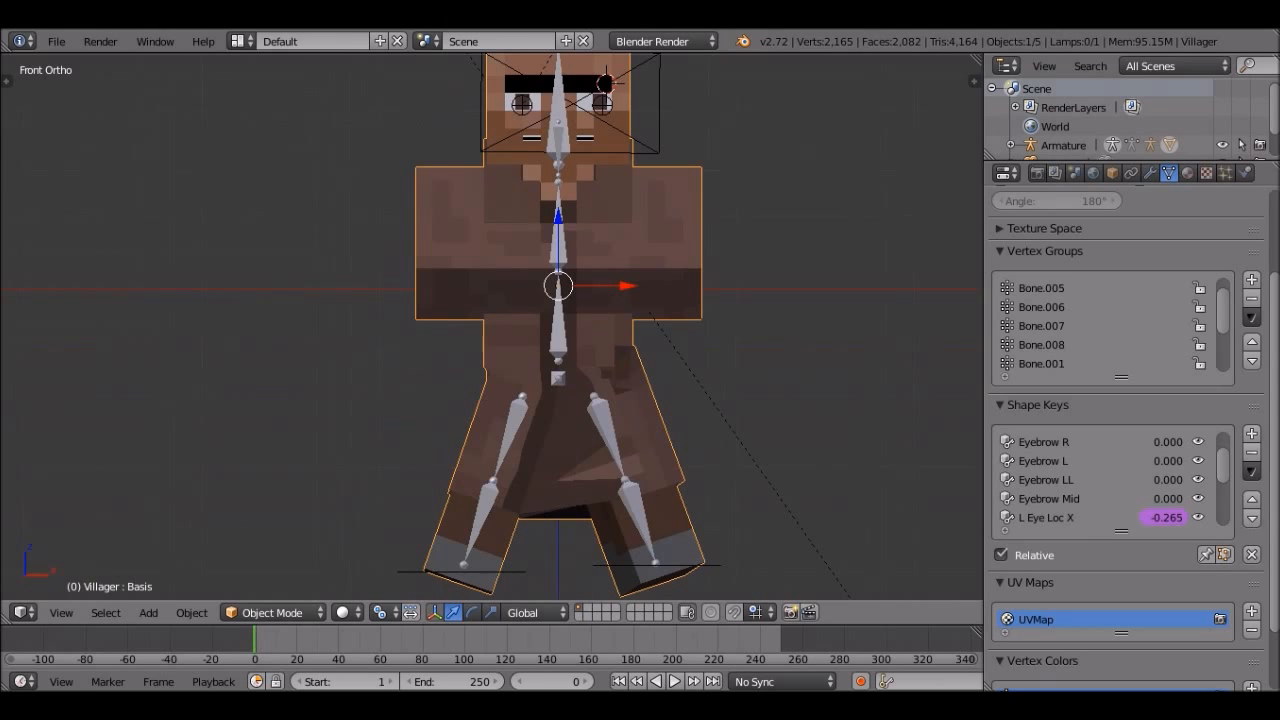
key(ctrl+s)
middle_drag(680, 370, 540, 380)
click(640, 391)
key(KP_5)
scroll(491, 326, down, 3)
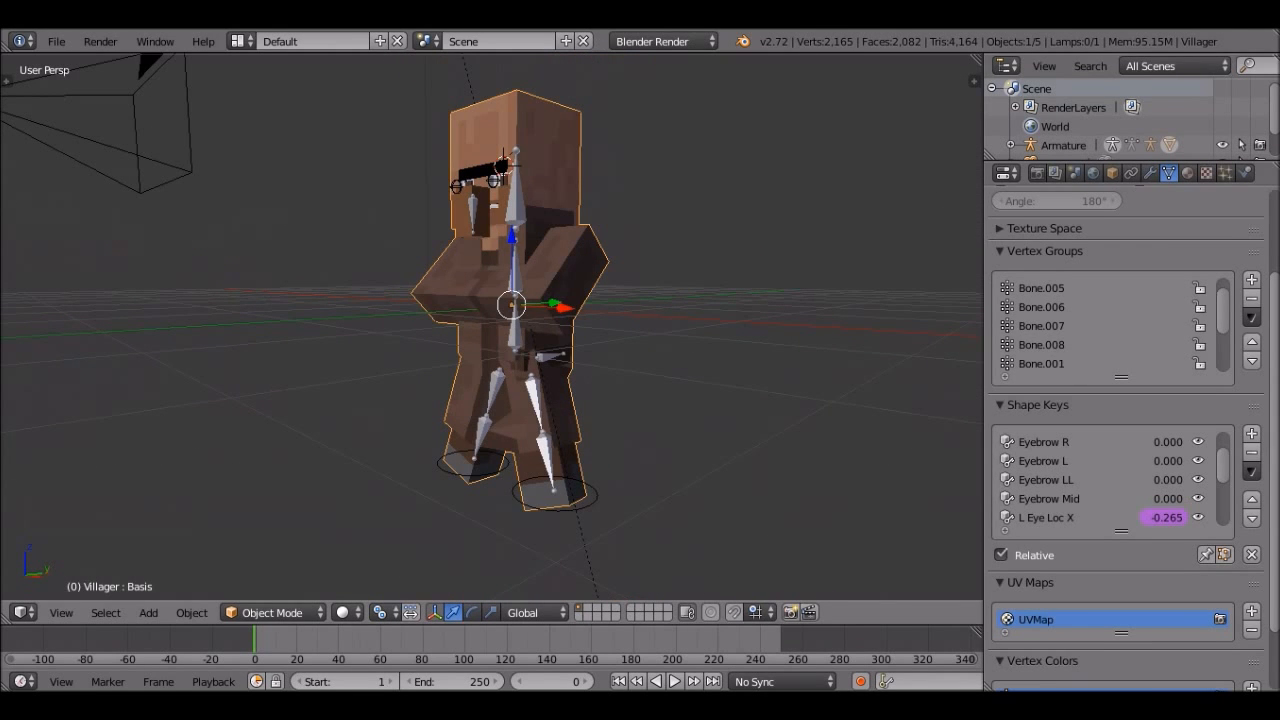